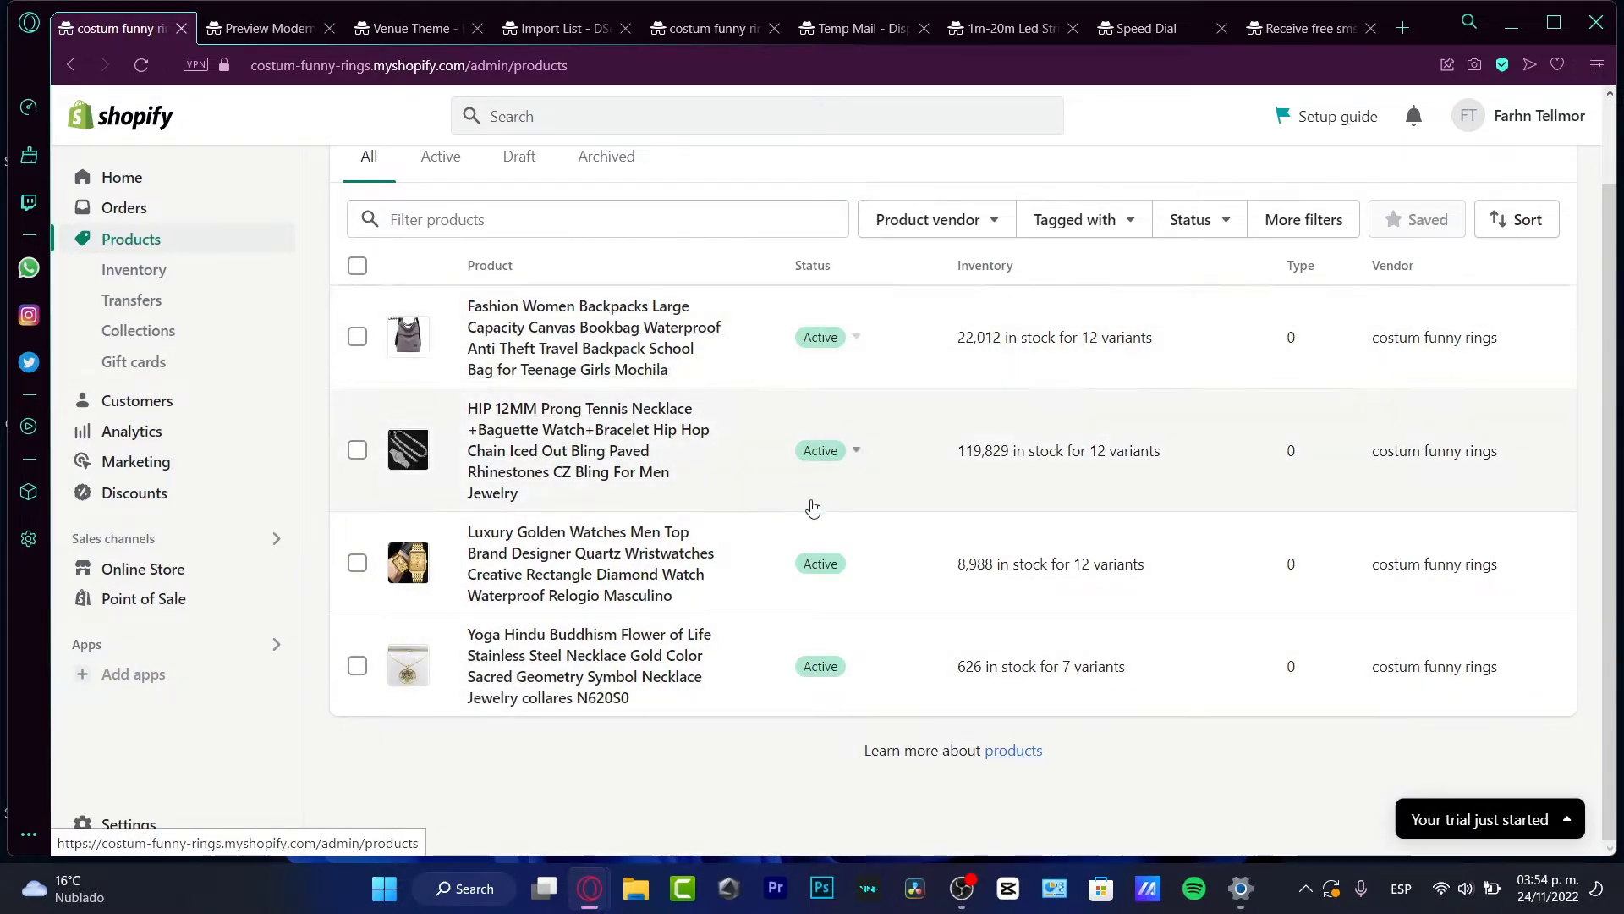
Step: Search Google for 'vaccum' in a new browser tab and skim the results
{"action": "mouse_move", "coordinate": [588, 887]}
{"action": "left_click", "coordinate": [707, 780]}
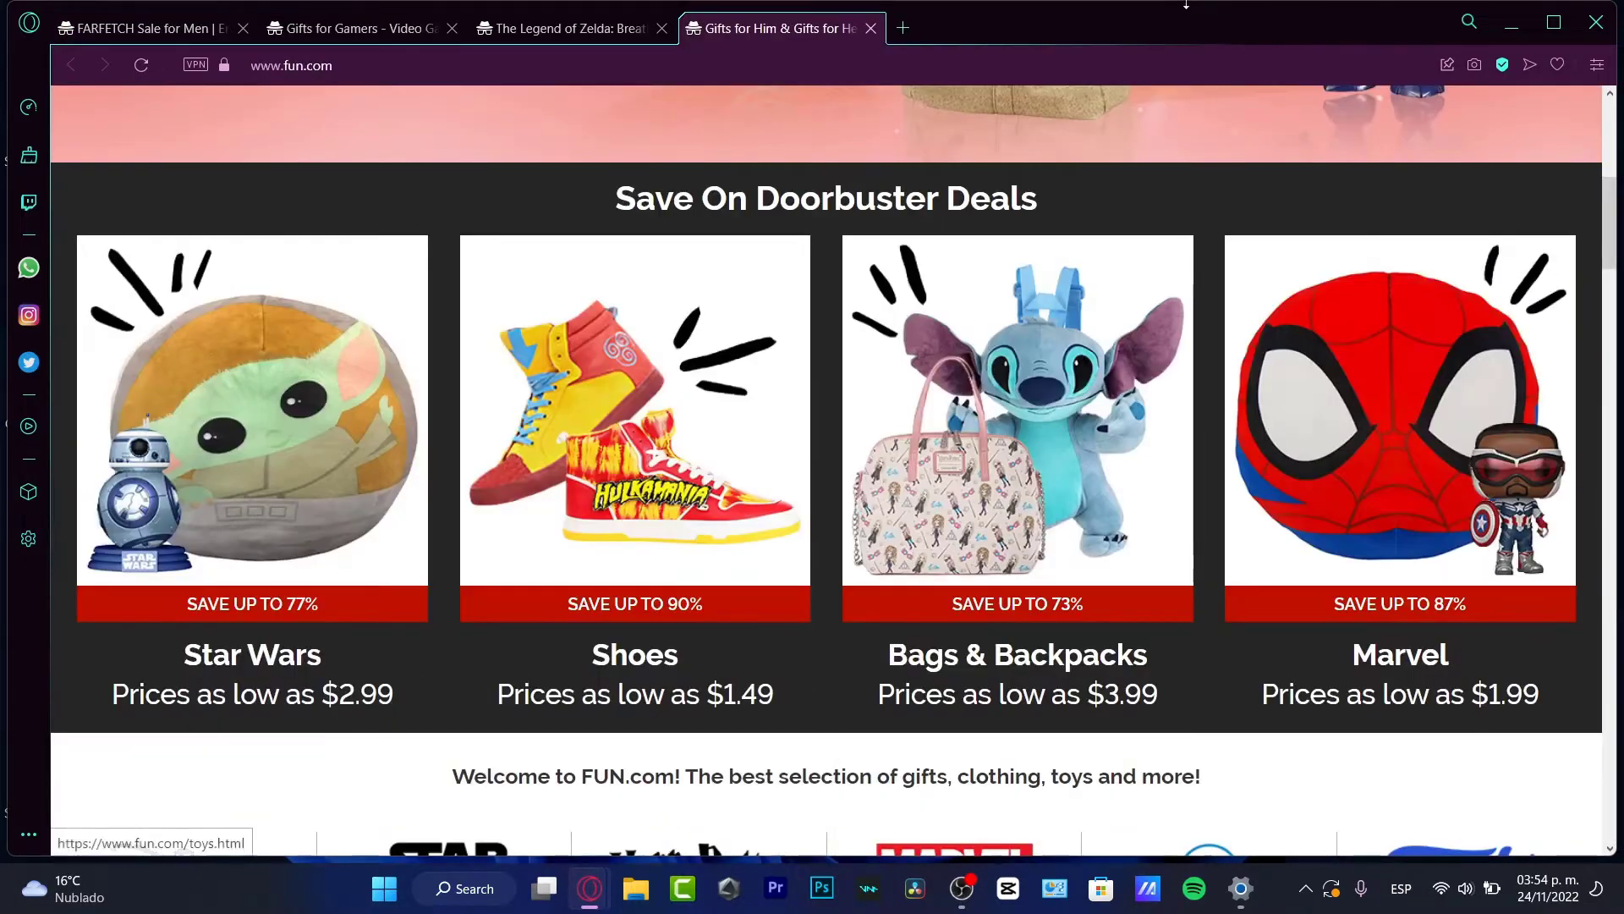
{"action": "left_click", "coordinate": [903, 26]}
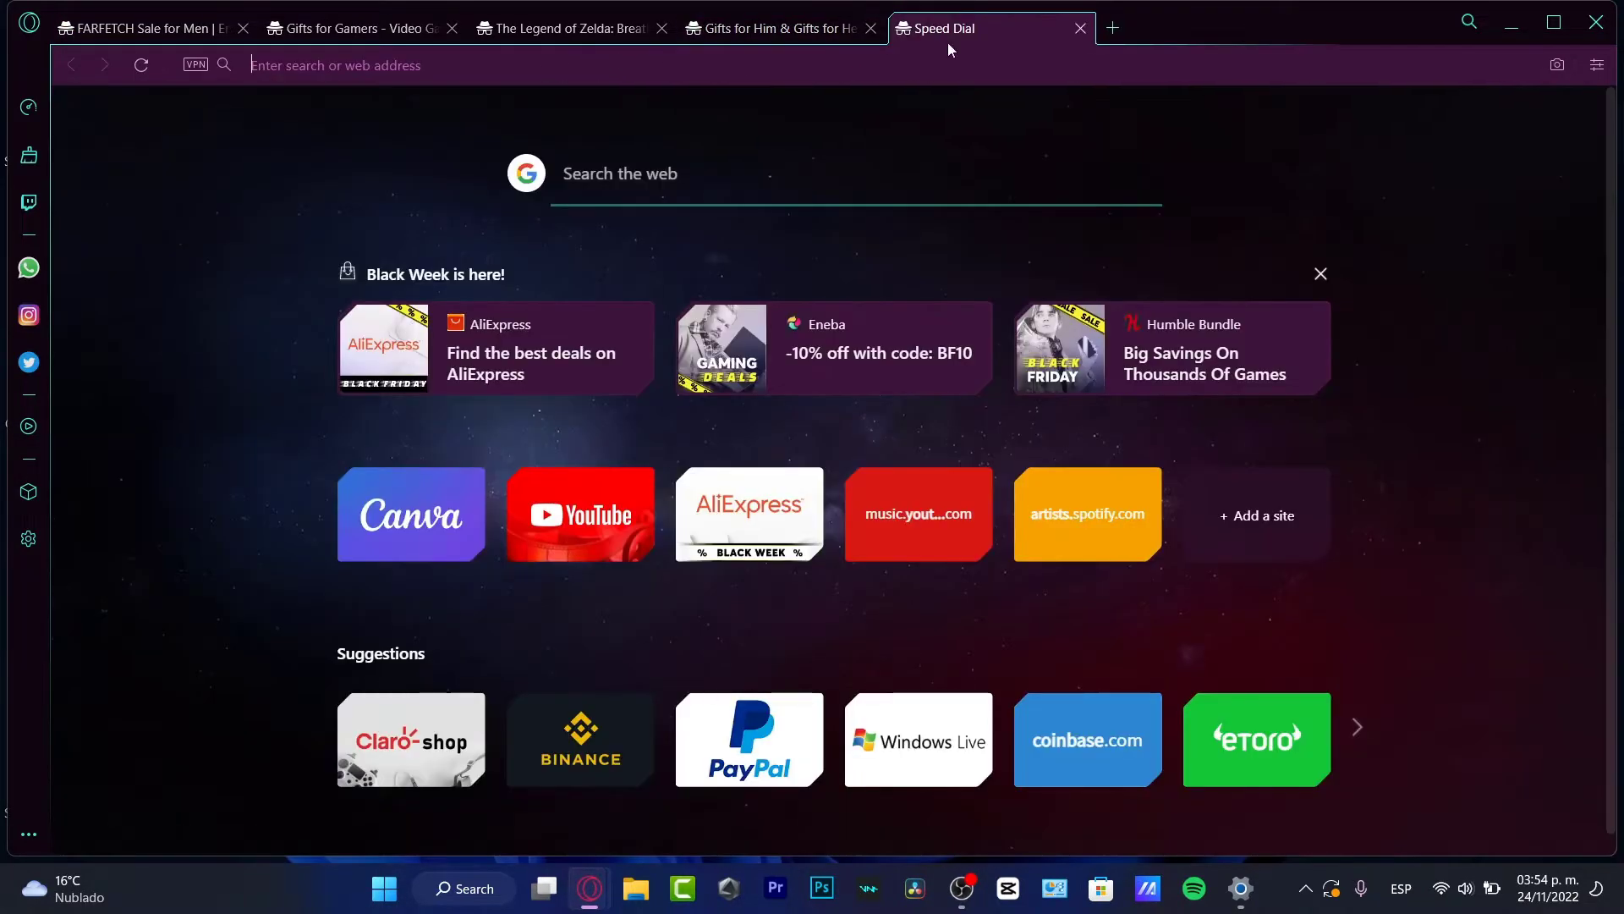
{"action": "type", "text": "va"}
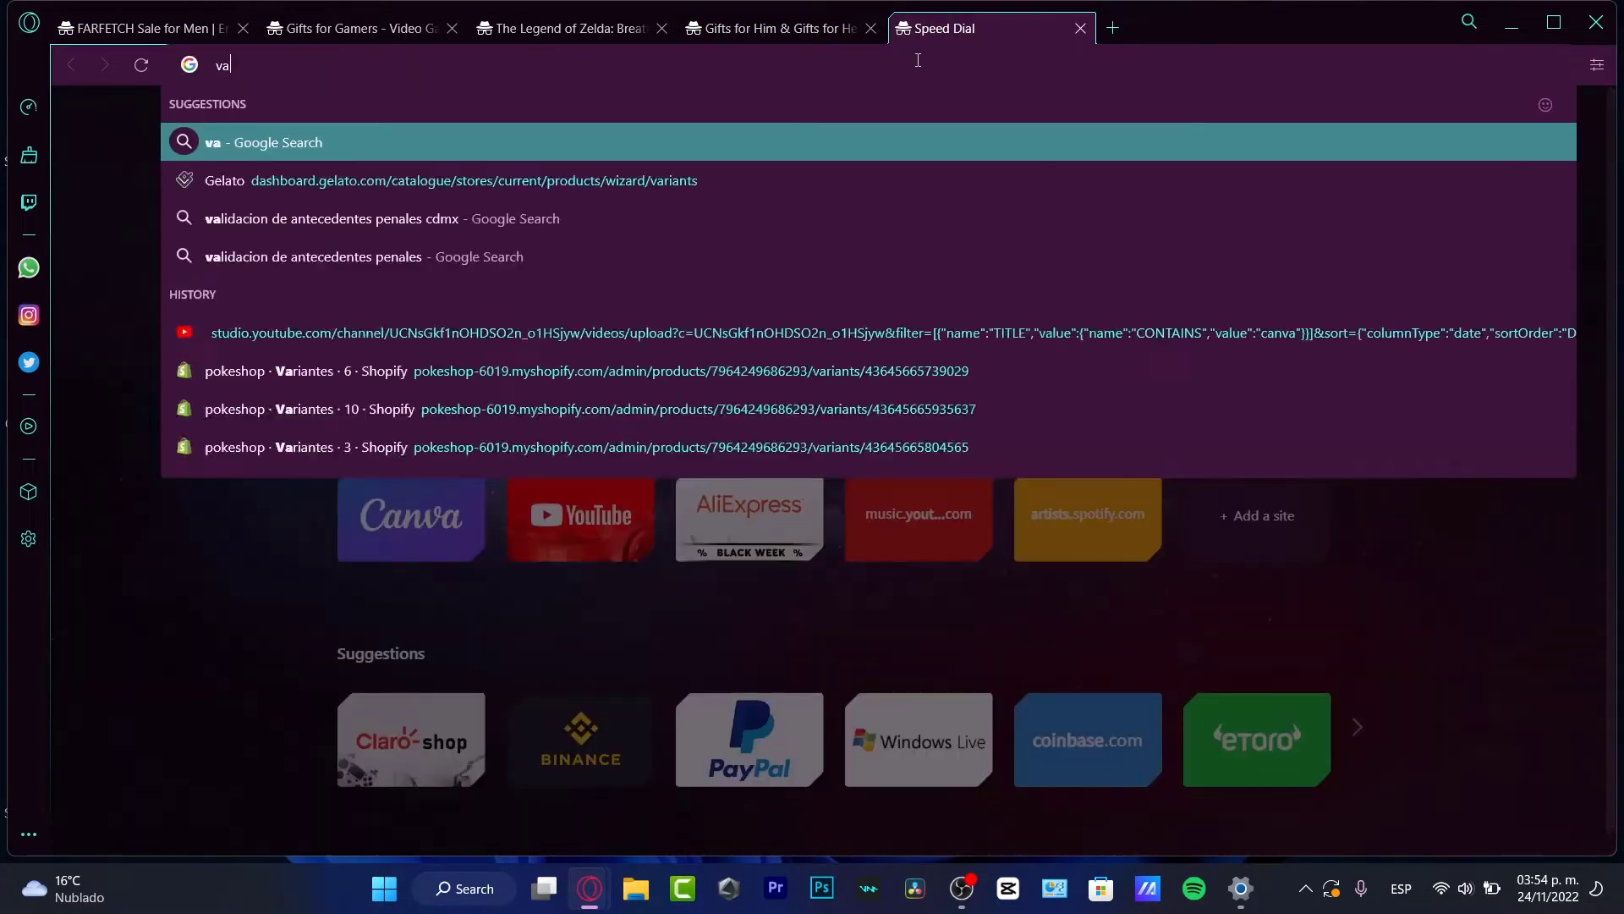
{"action": "type", "text": "ccum"}
{"action": "key", "text": "Return"}
{"action": "scroll", "coordinate": [856, 402], "scroll_direction": "down", "scroll_amount": 5}
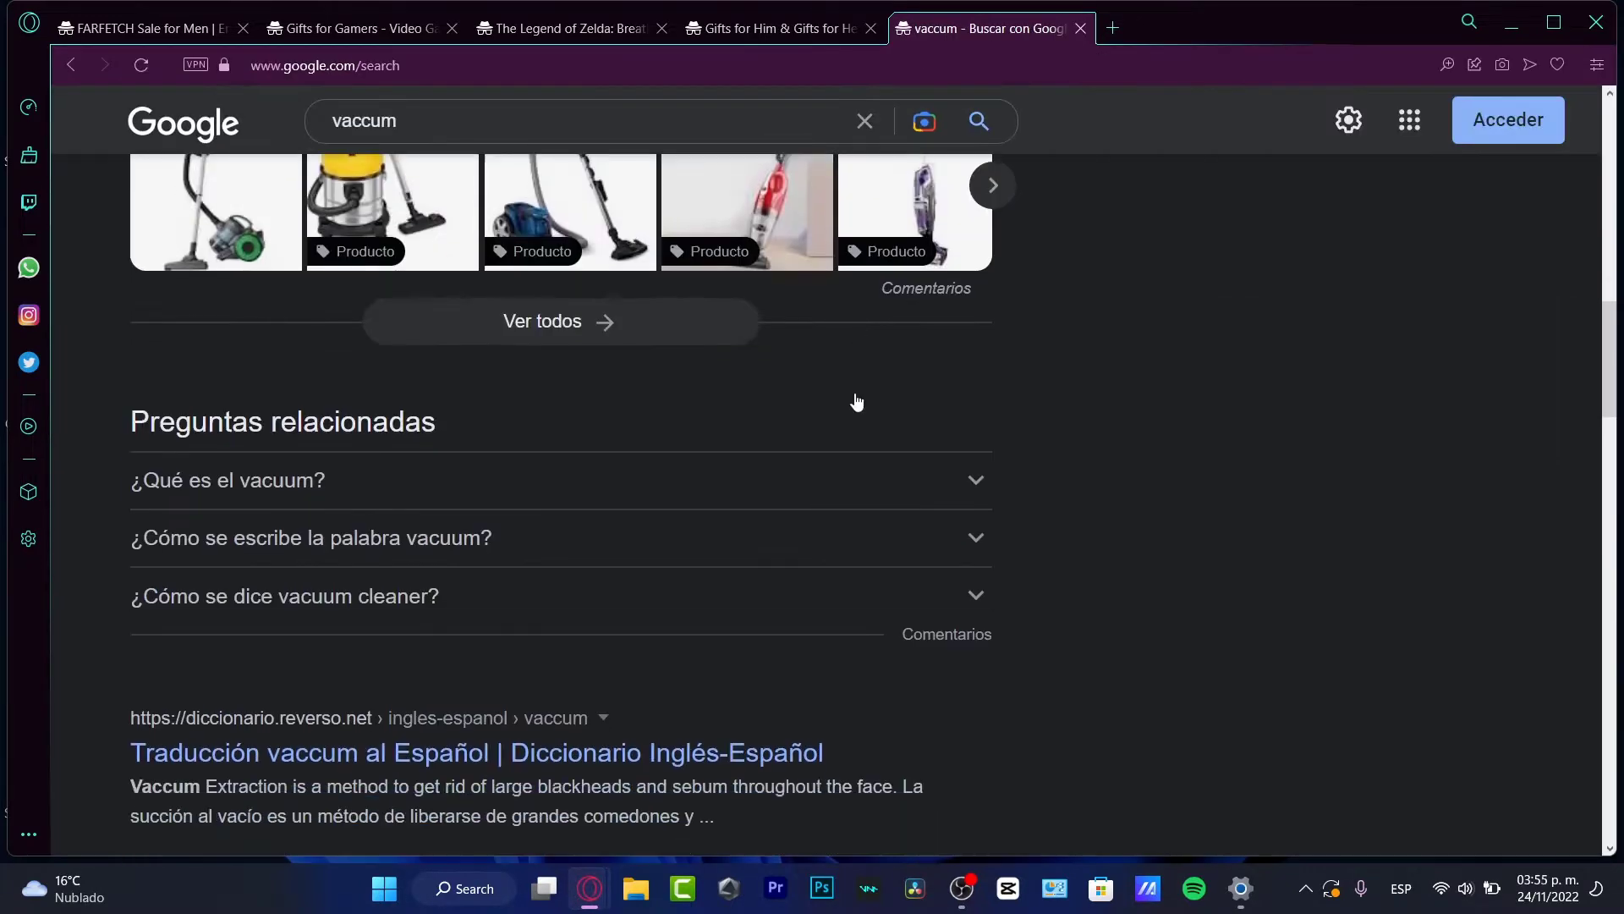
{"action": "scroll", "coordinate": [855, 403], "scroll_direction": "down", "scroll_amount": 4}
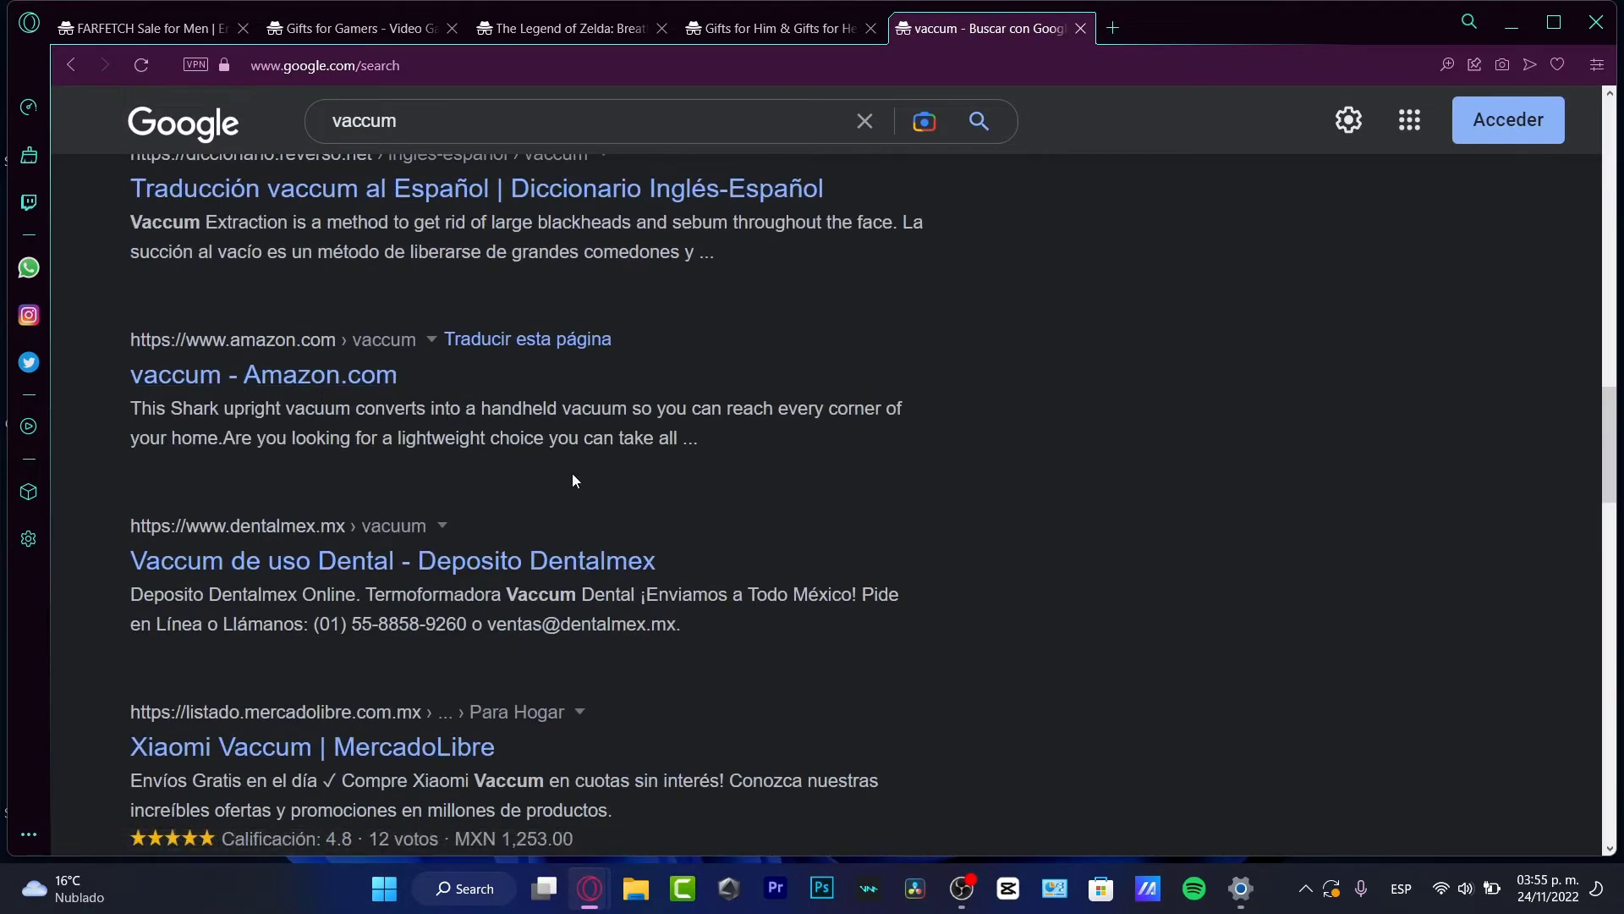
{"action": "scroll", "coordinate": [674, 545], "scroll_direction": "down", "scroll_amount": 2}
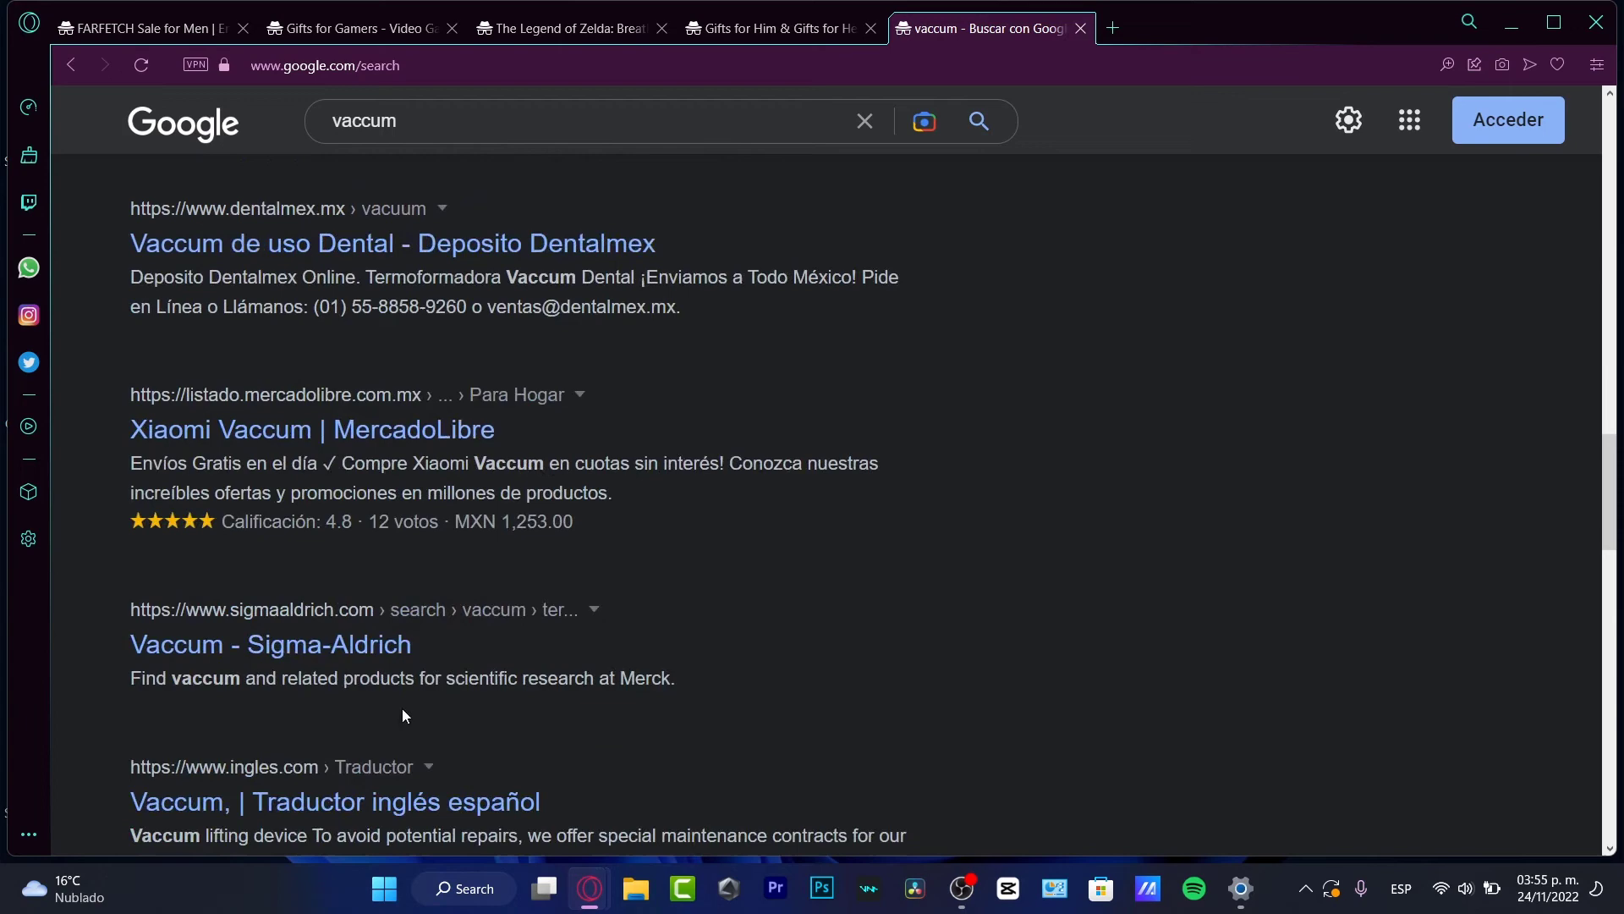
{"action": "left_click_drag", "start_coordinate": [225, 684], "coordinate": [551, 685]}
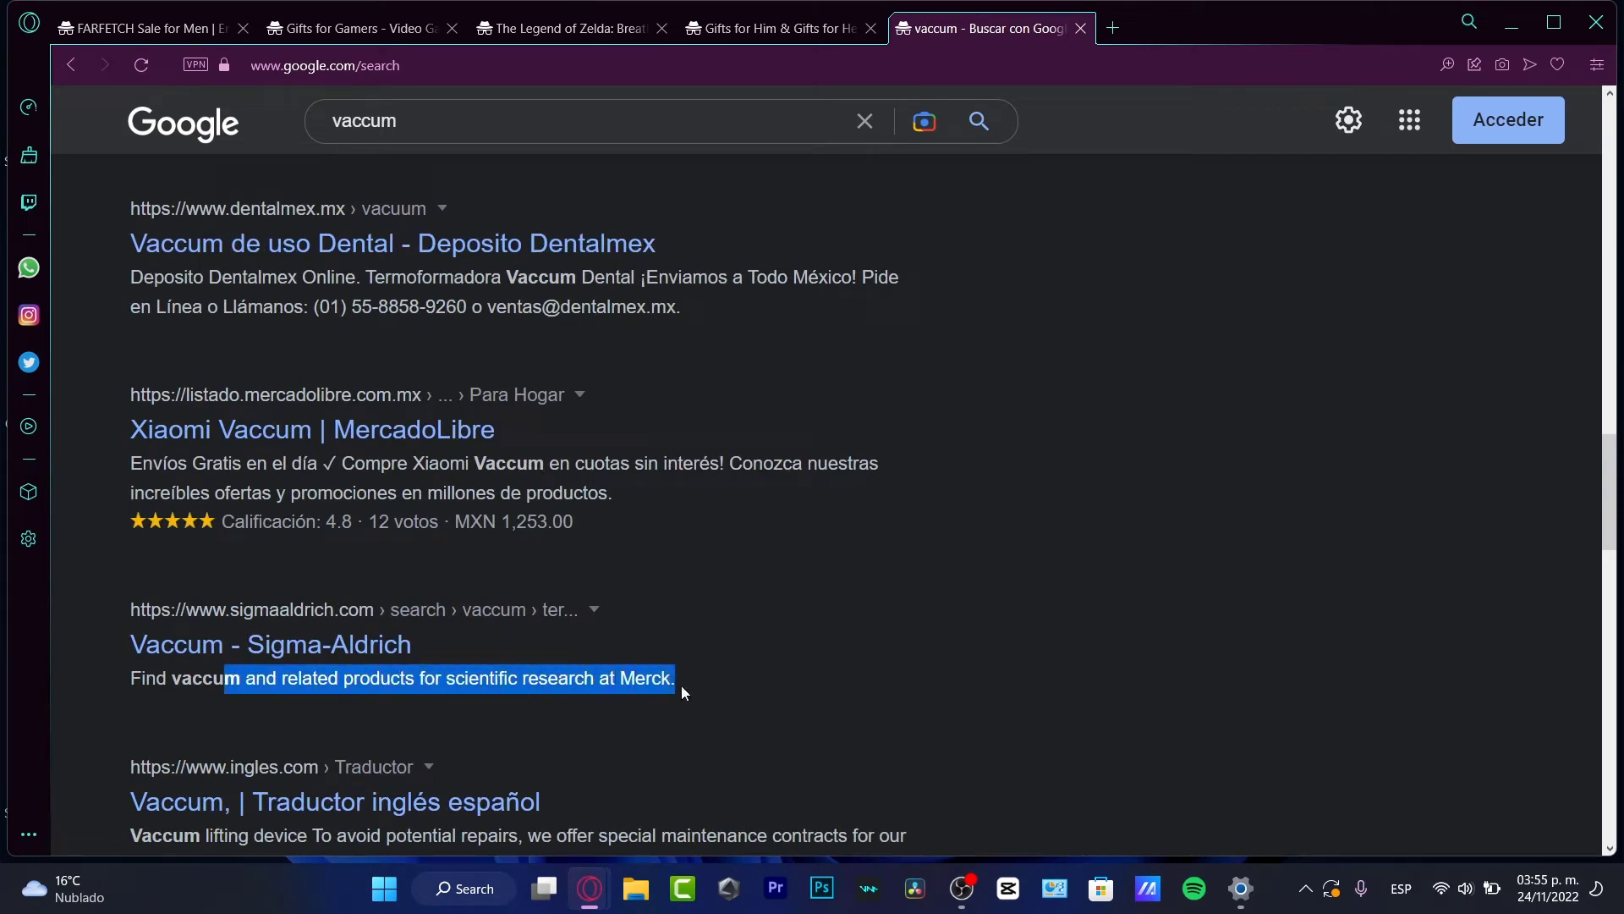
{"action": "scroll", "coordinate": [638, 684], "scroll_direction": "down", "scroll_amount": 2}
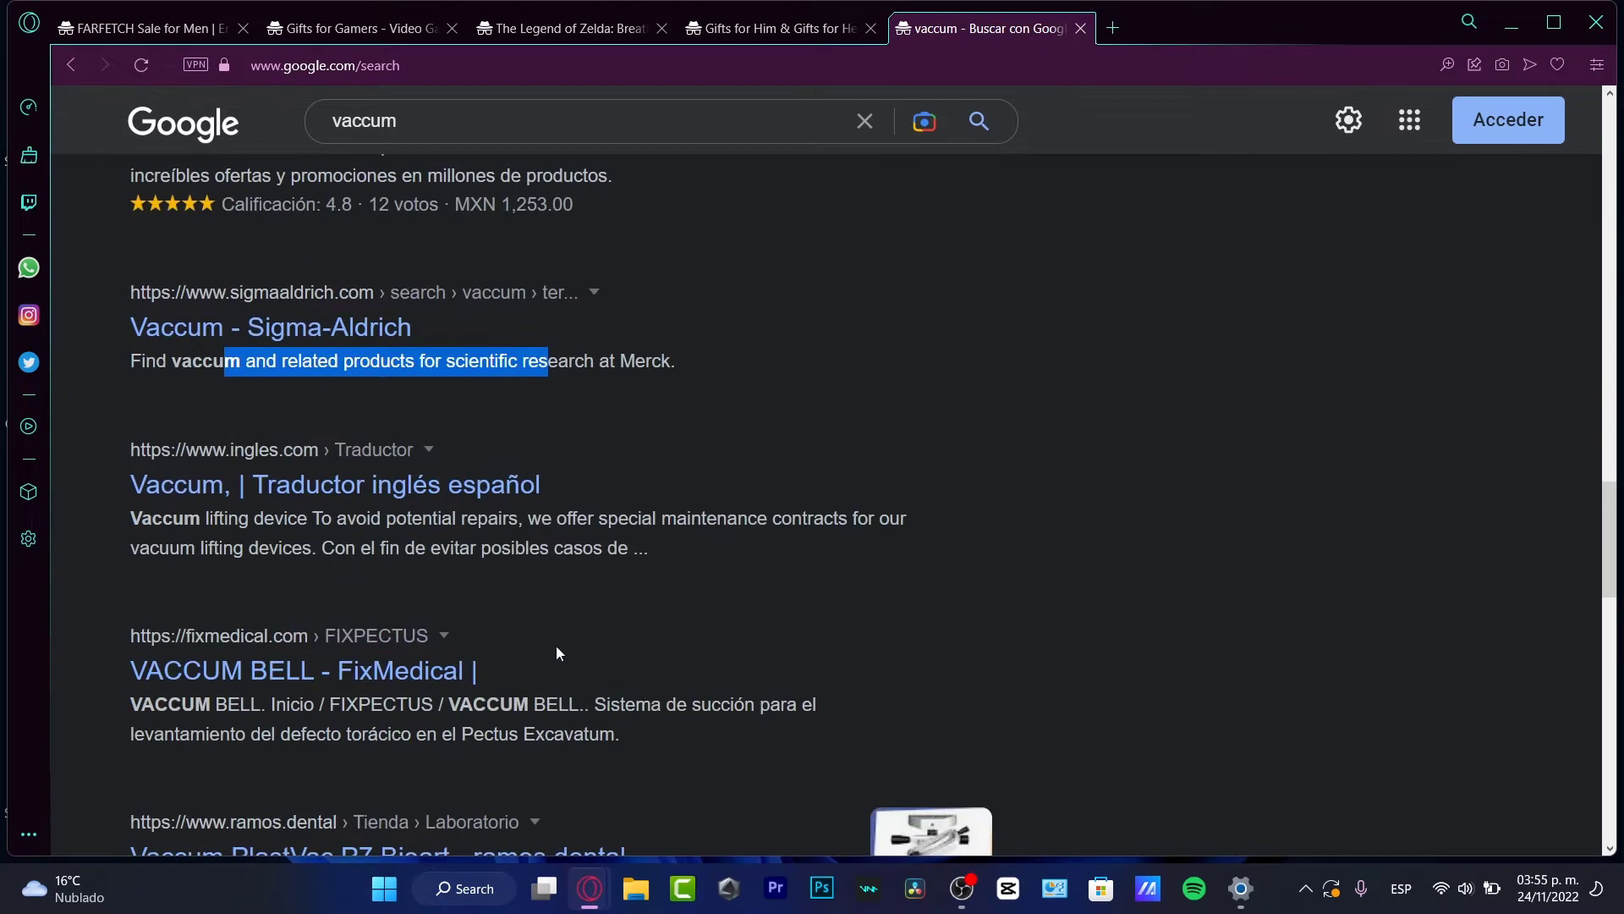
{"action": "scroll", "coordinate": [500, 682], "scroll_direction": "down", "scroll_amount": 2}
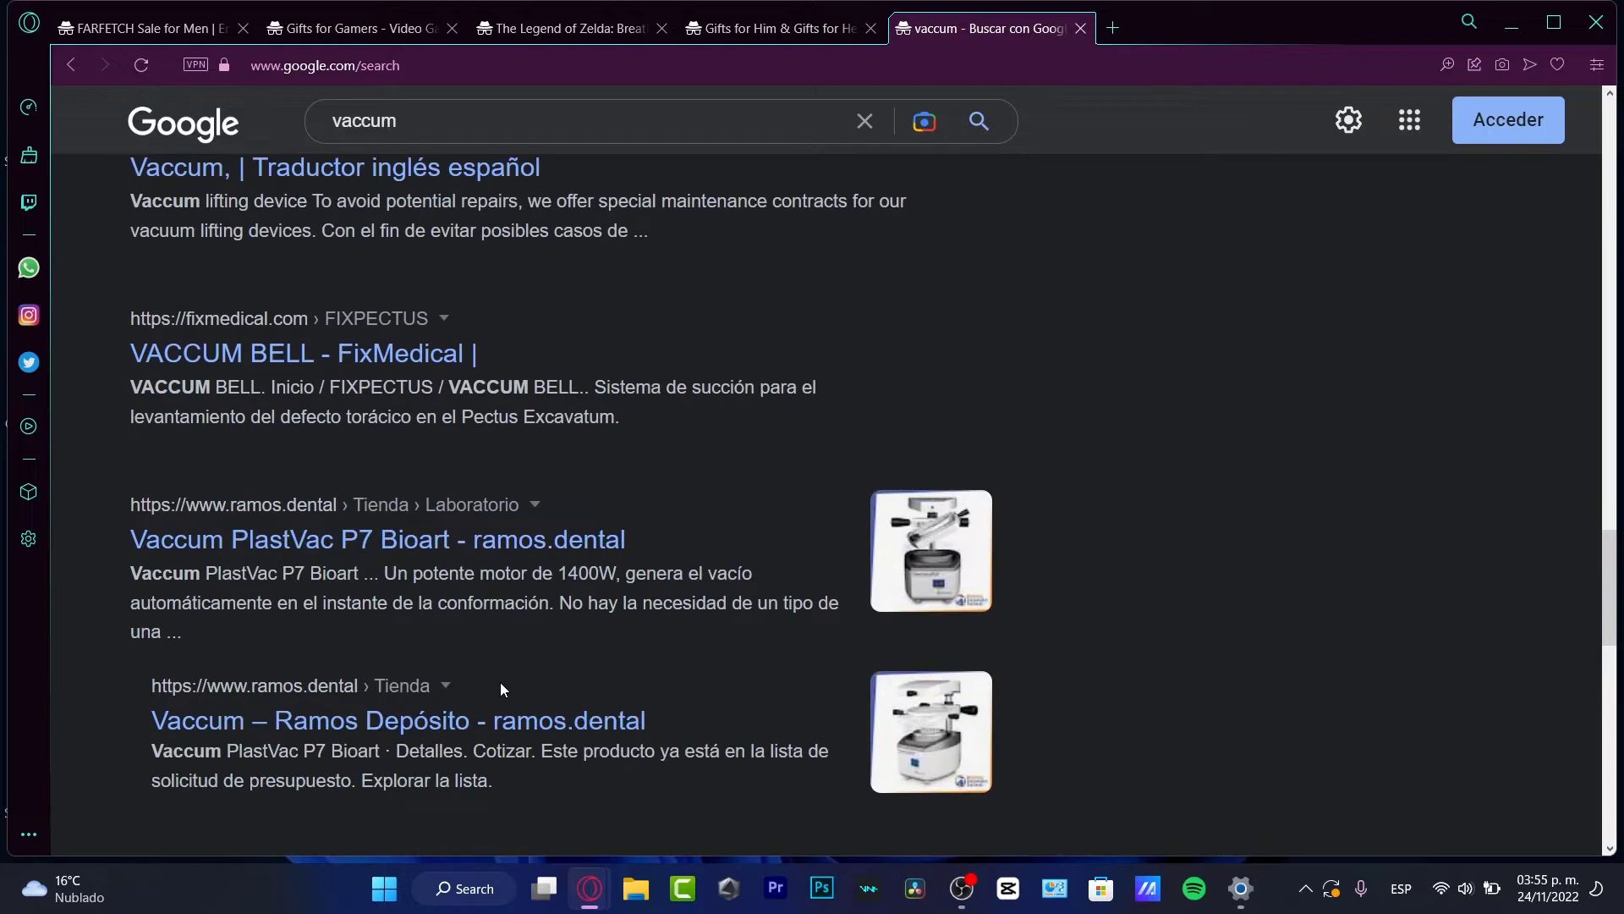
{"action": "scroll", "coordinate": [494, 675], "scroll_direction": "down", "scroll_amount": 2}
{"action": "scroll", "coordinate": [493, 676], "scroll_direction": "down", "scroll_amount": 2}
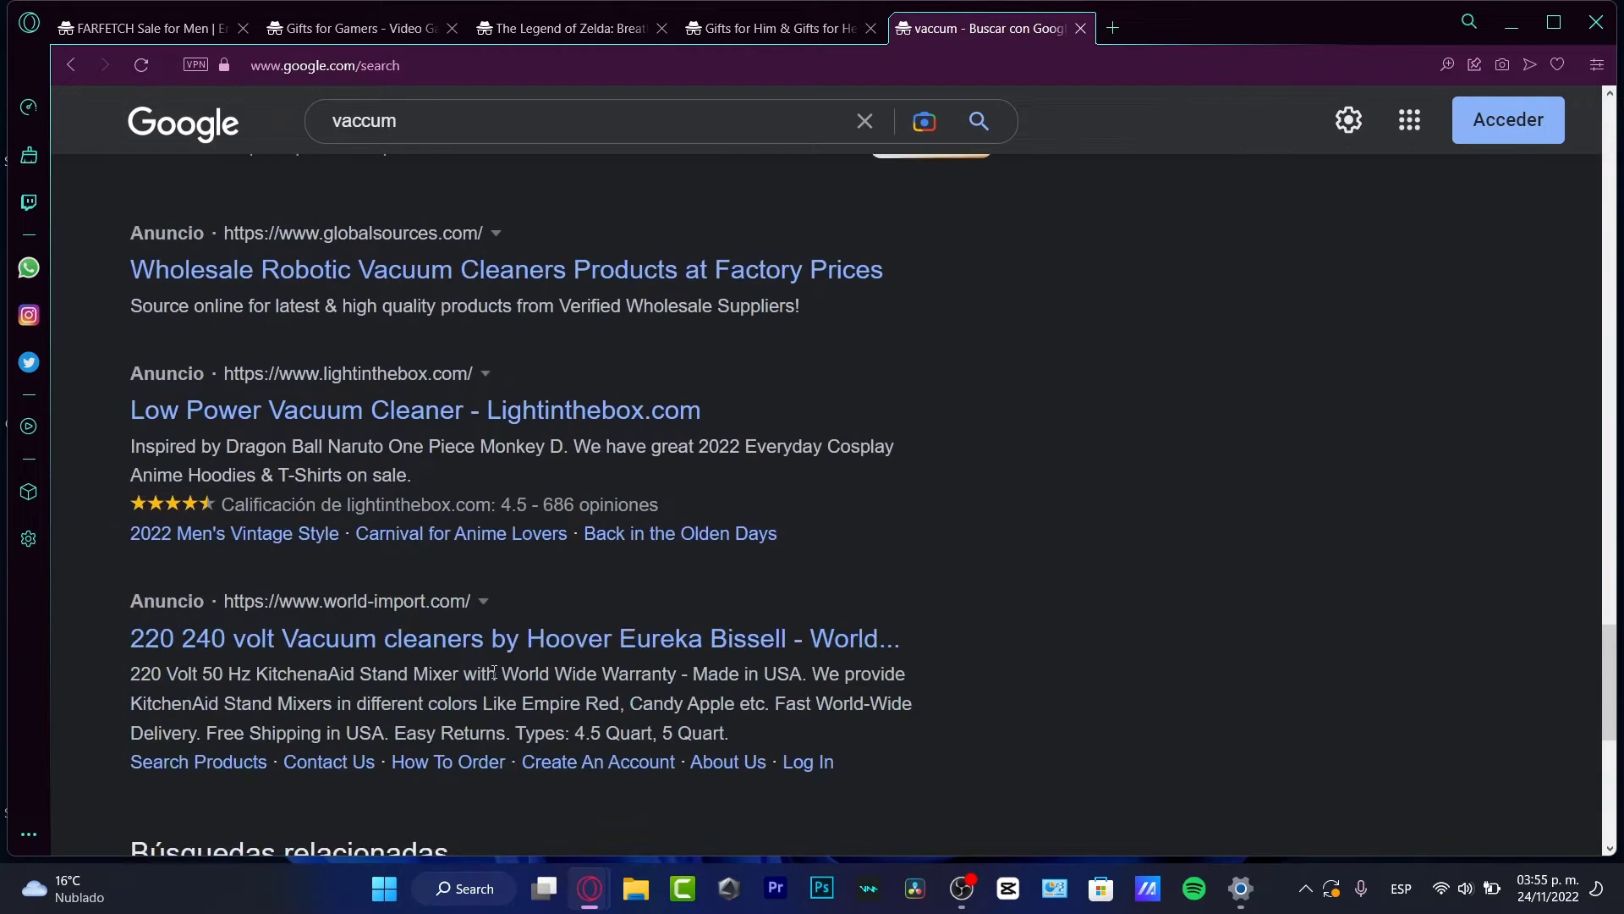
{"action": "scroll", "coordinate": [508, 684], "scroll_direction": "down", "scroll_amount": 2}
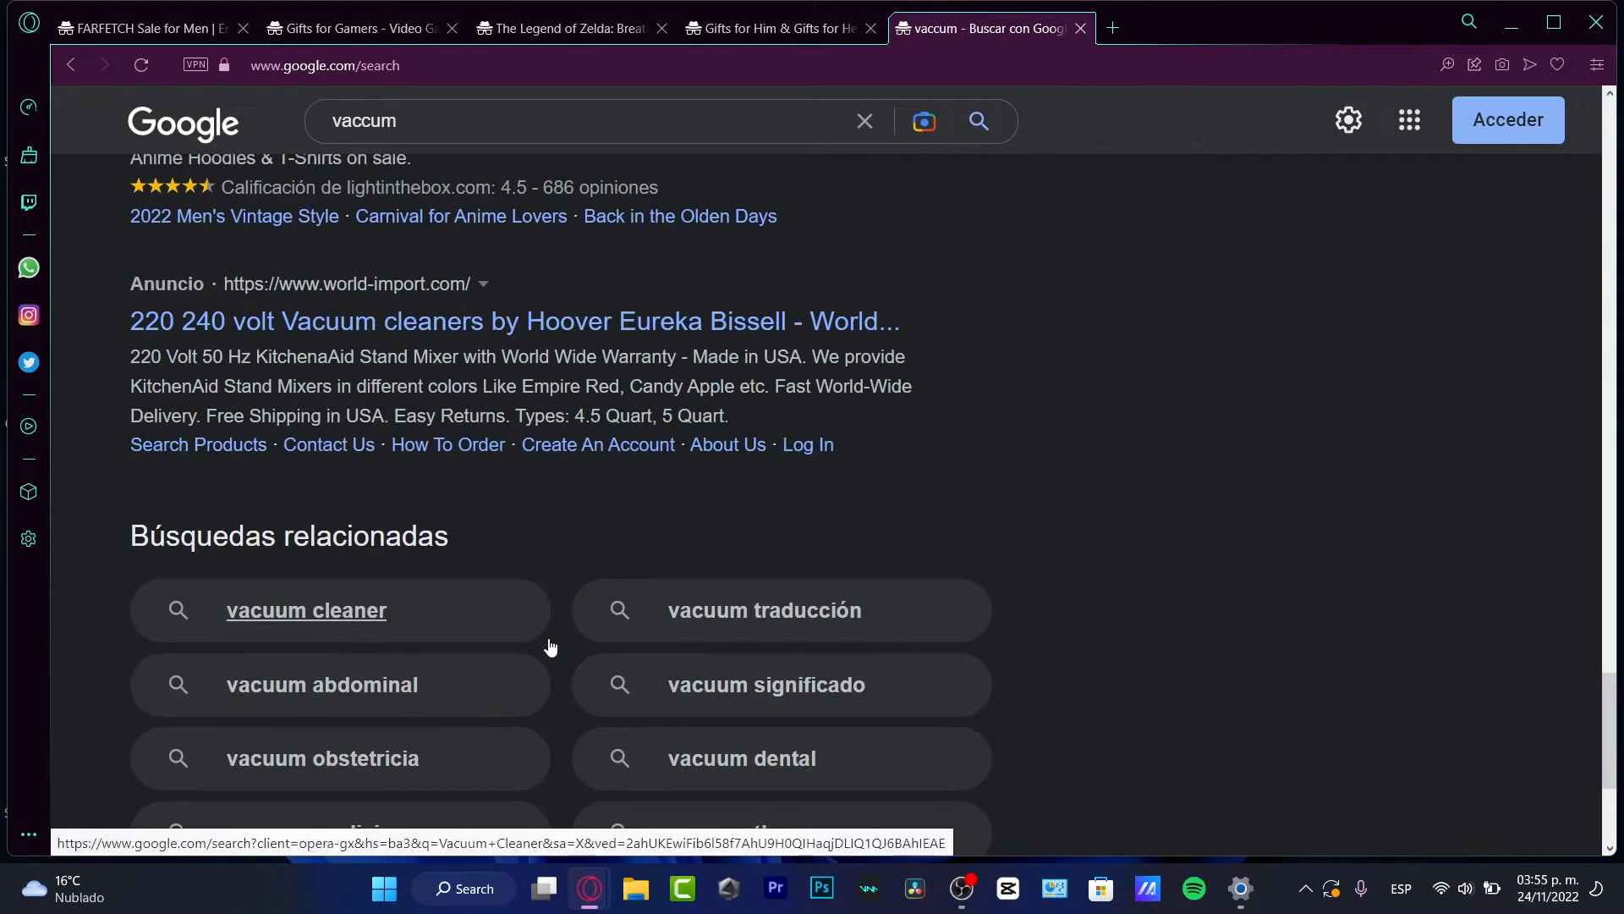
{"action": "scroll", "coordinate": [777, 501], "scroll_direction": "up", "scroll_amount": 5}
{"action": "scroll", "coordinate": [788, 508], "scroll_direction": "up", "scroll_amount": 5}
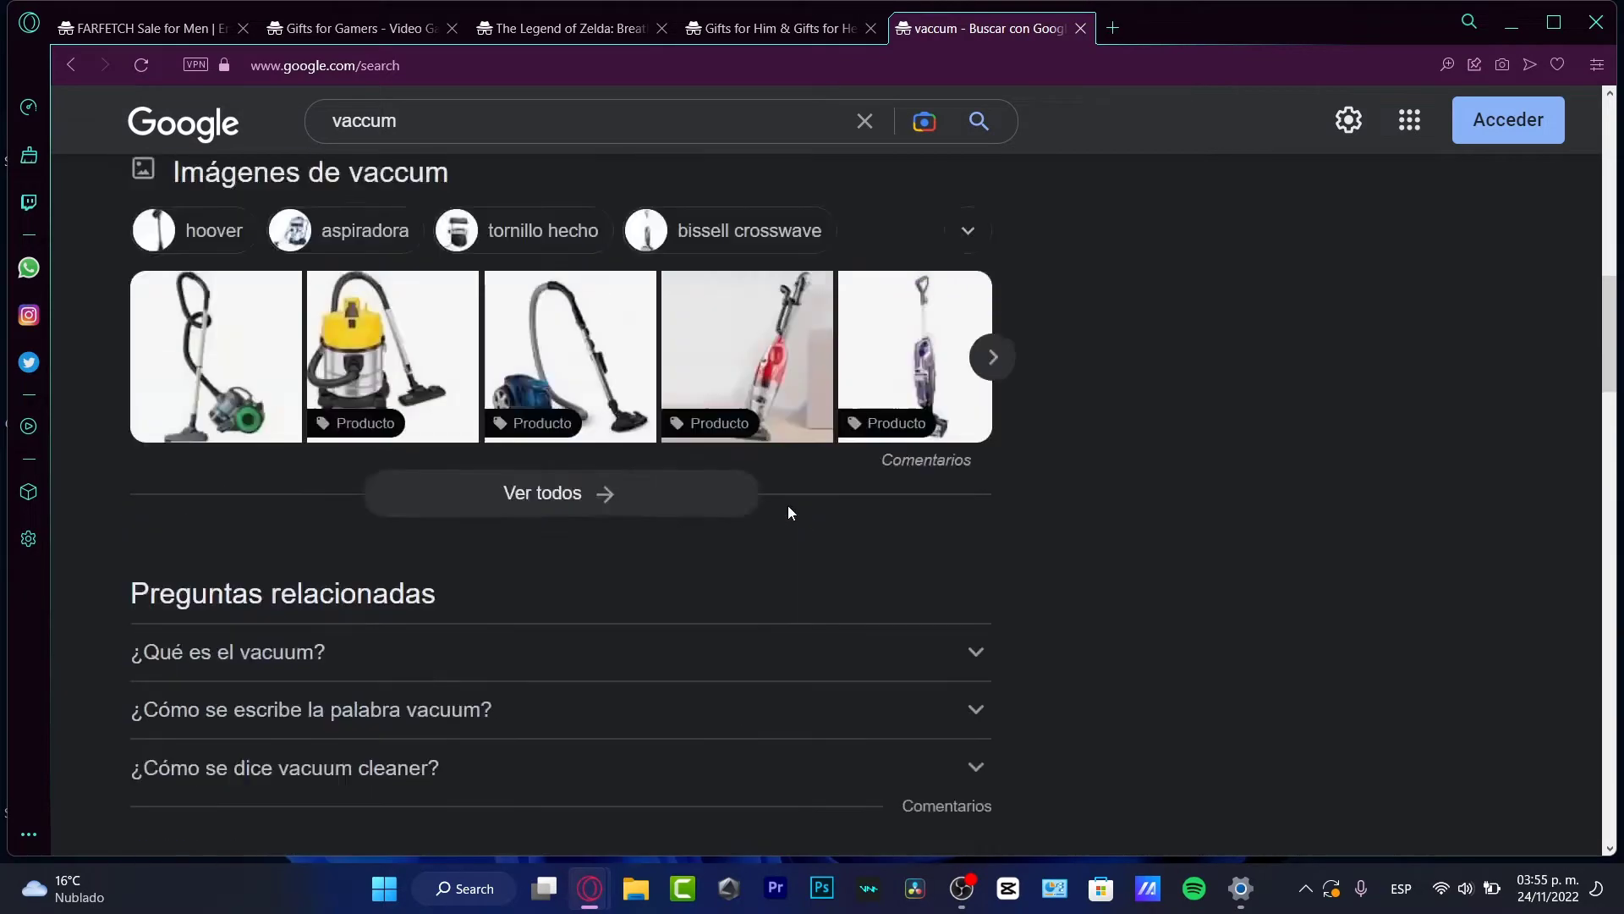
{"action": "scroll", "coordinate": [789, 511], "scroll_direction": "up", "scroll_amount": 5}
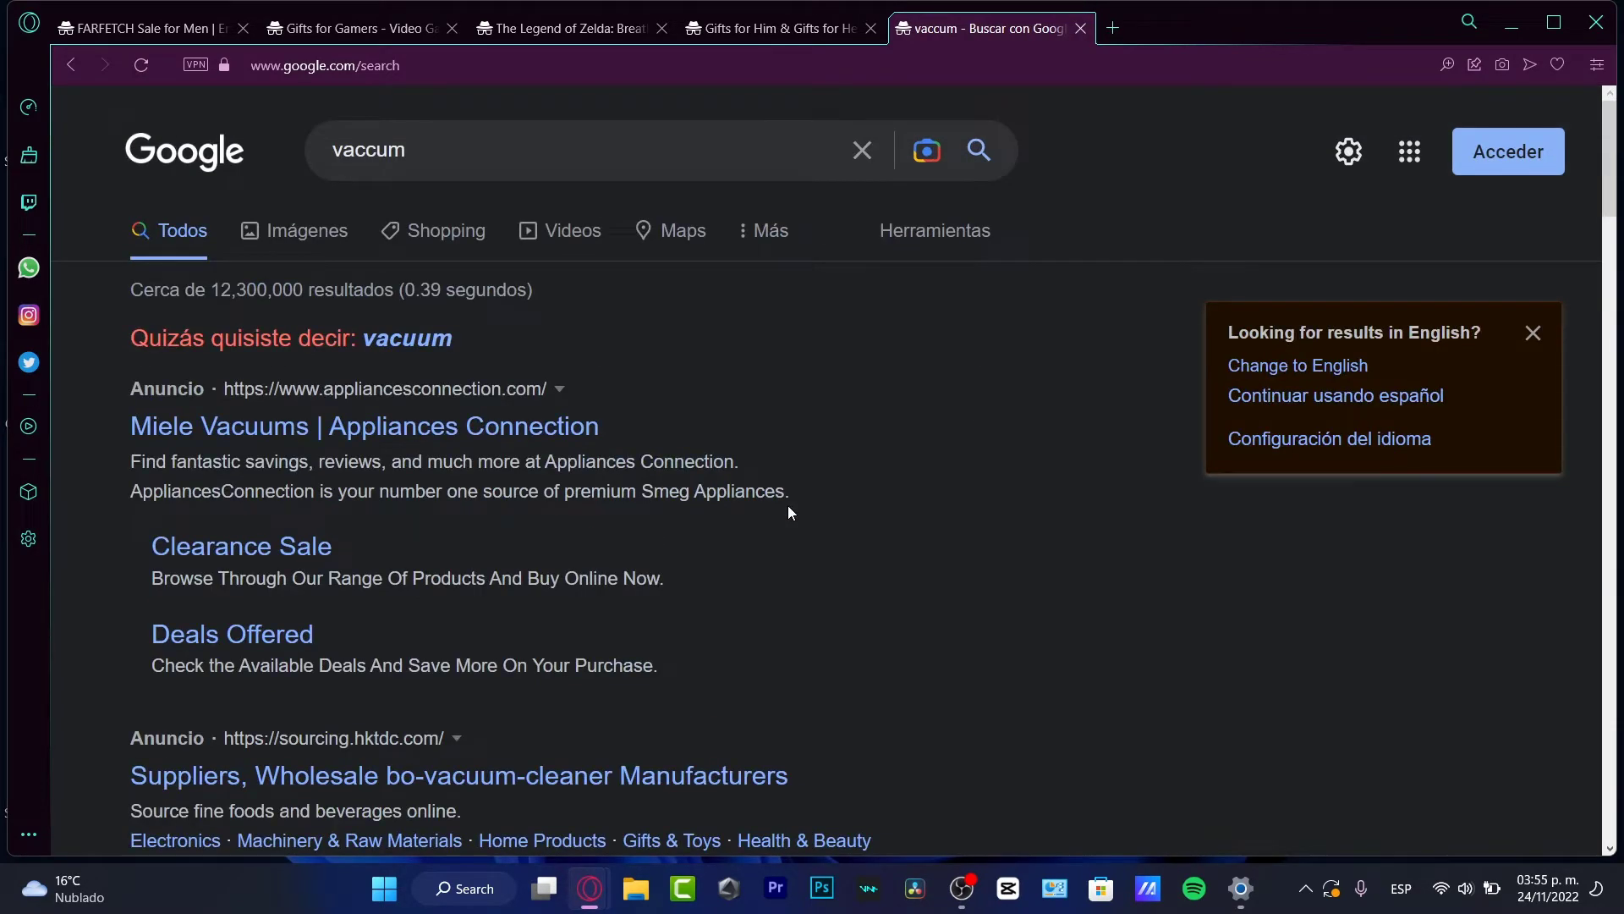
Step: Visit Lumin's free-trial page, dismiss the 10% OFF popup, and scan the three bundle cards
{"action": "left_click", "coordinate": [515, 161]}
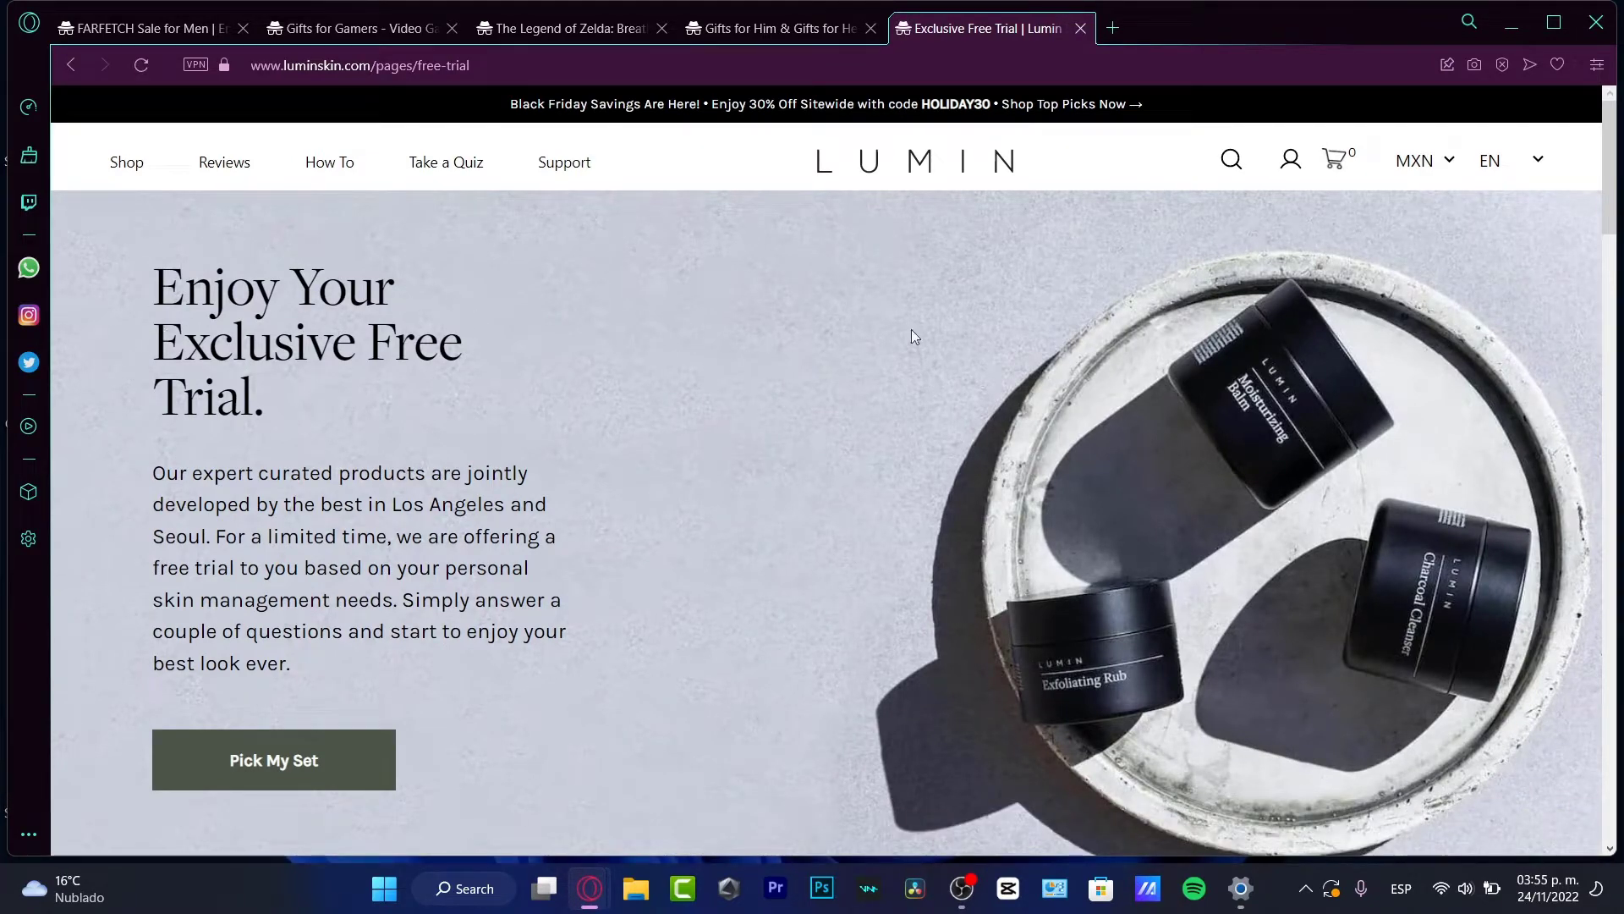
{"action": "scroll", "coordinate": [887, 245], "scroll_direction": "down", "scroll_amount": 3}
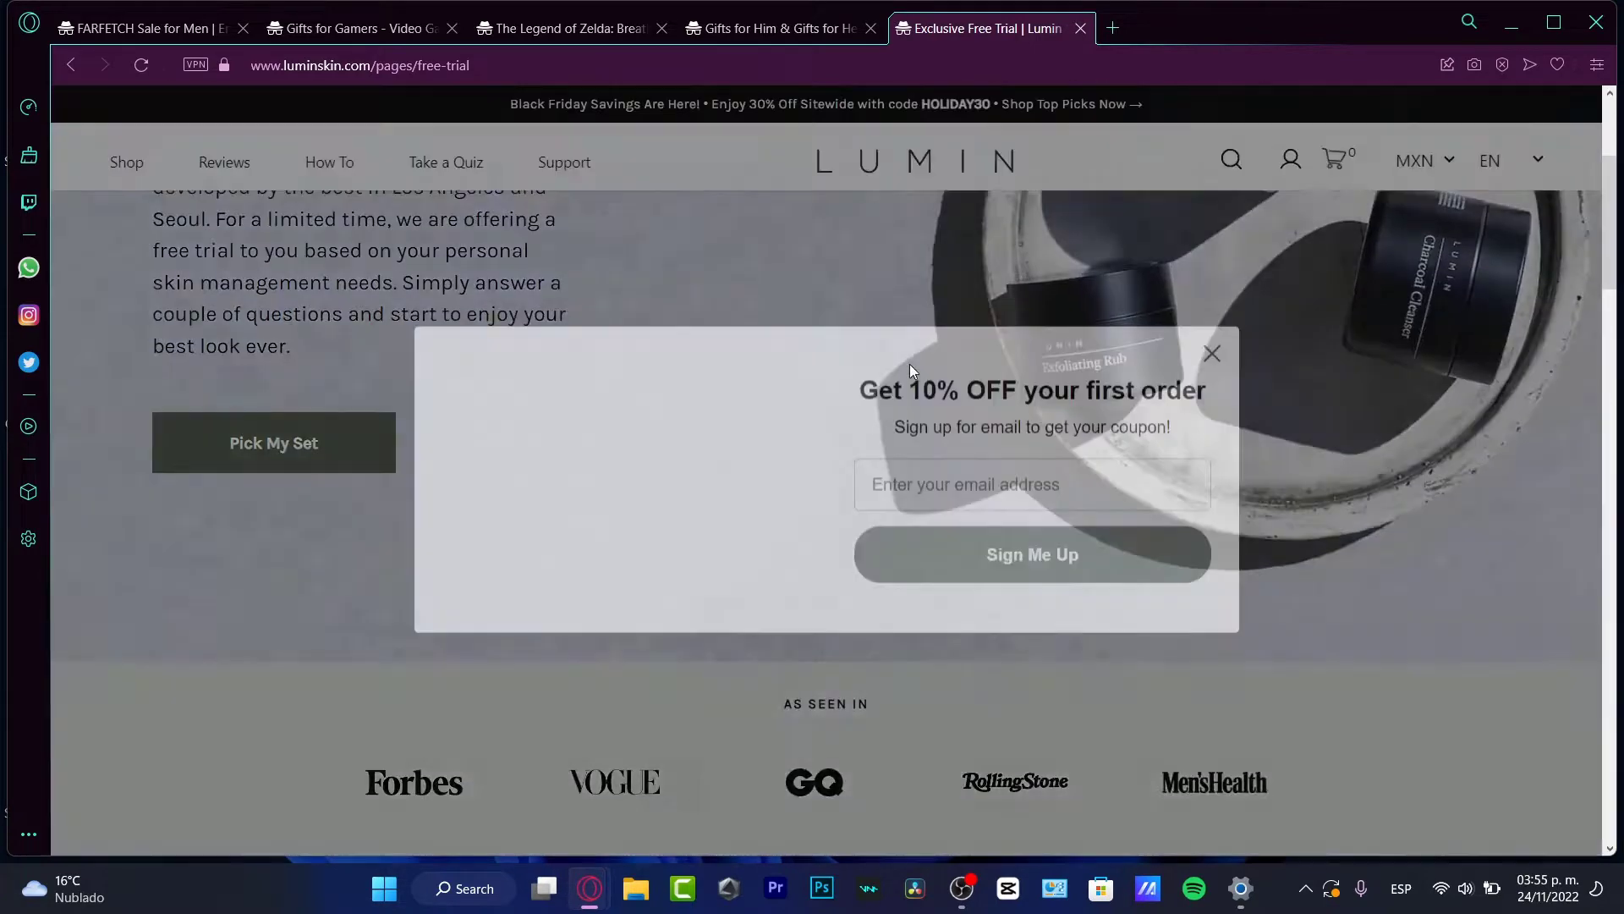
{"action": "scroll", "coordinate": [910, 364], "scroll_direction": "down", "scroll_amount": 3}
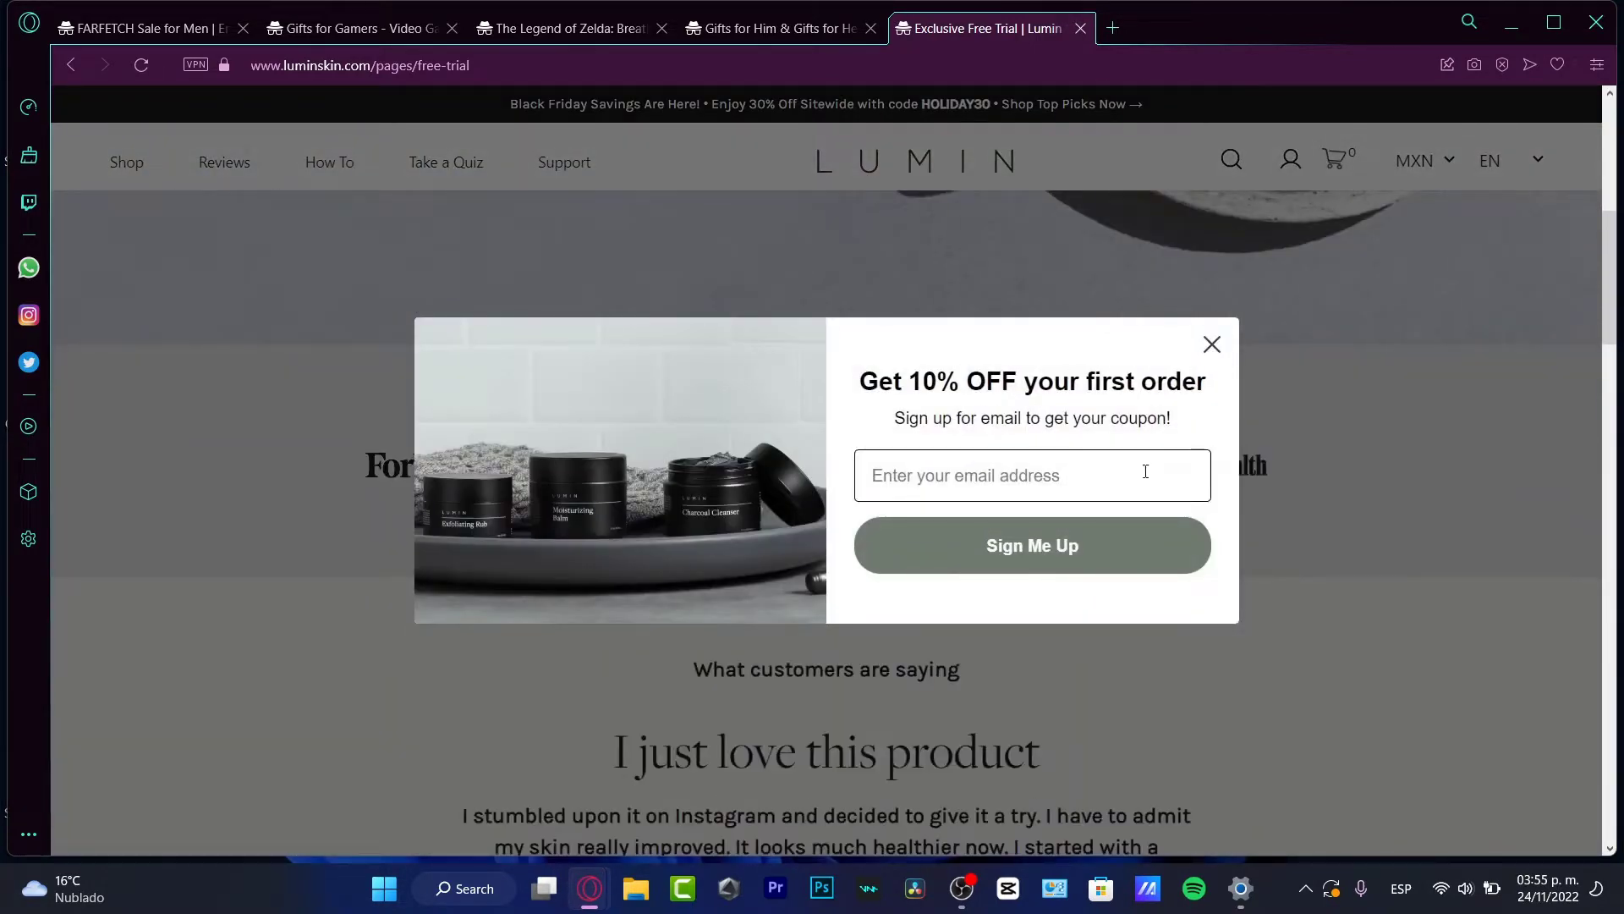
{"action": "left_click_drag", "start_coordinate": [883, 388], "coordinate": [1192, 410]}
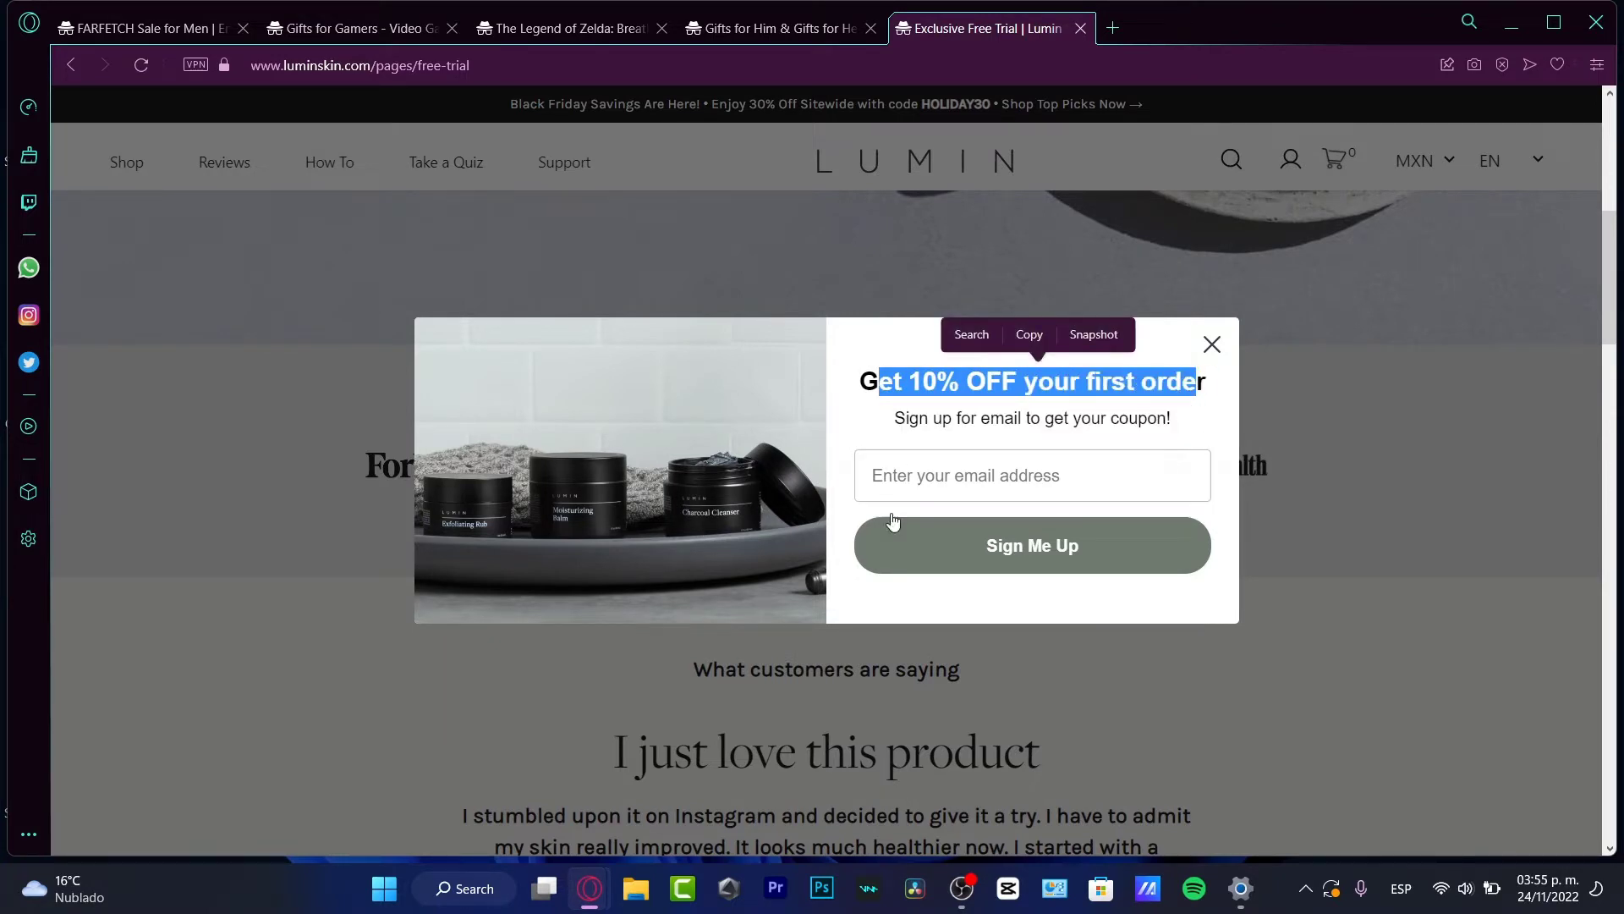
{"action": "left_click", "coordinate": [1212, 346]}
{"action": "scroll", "coordinate": [1285, 622], "scroll_direction": "down", "scroll_amount": 3}
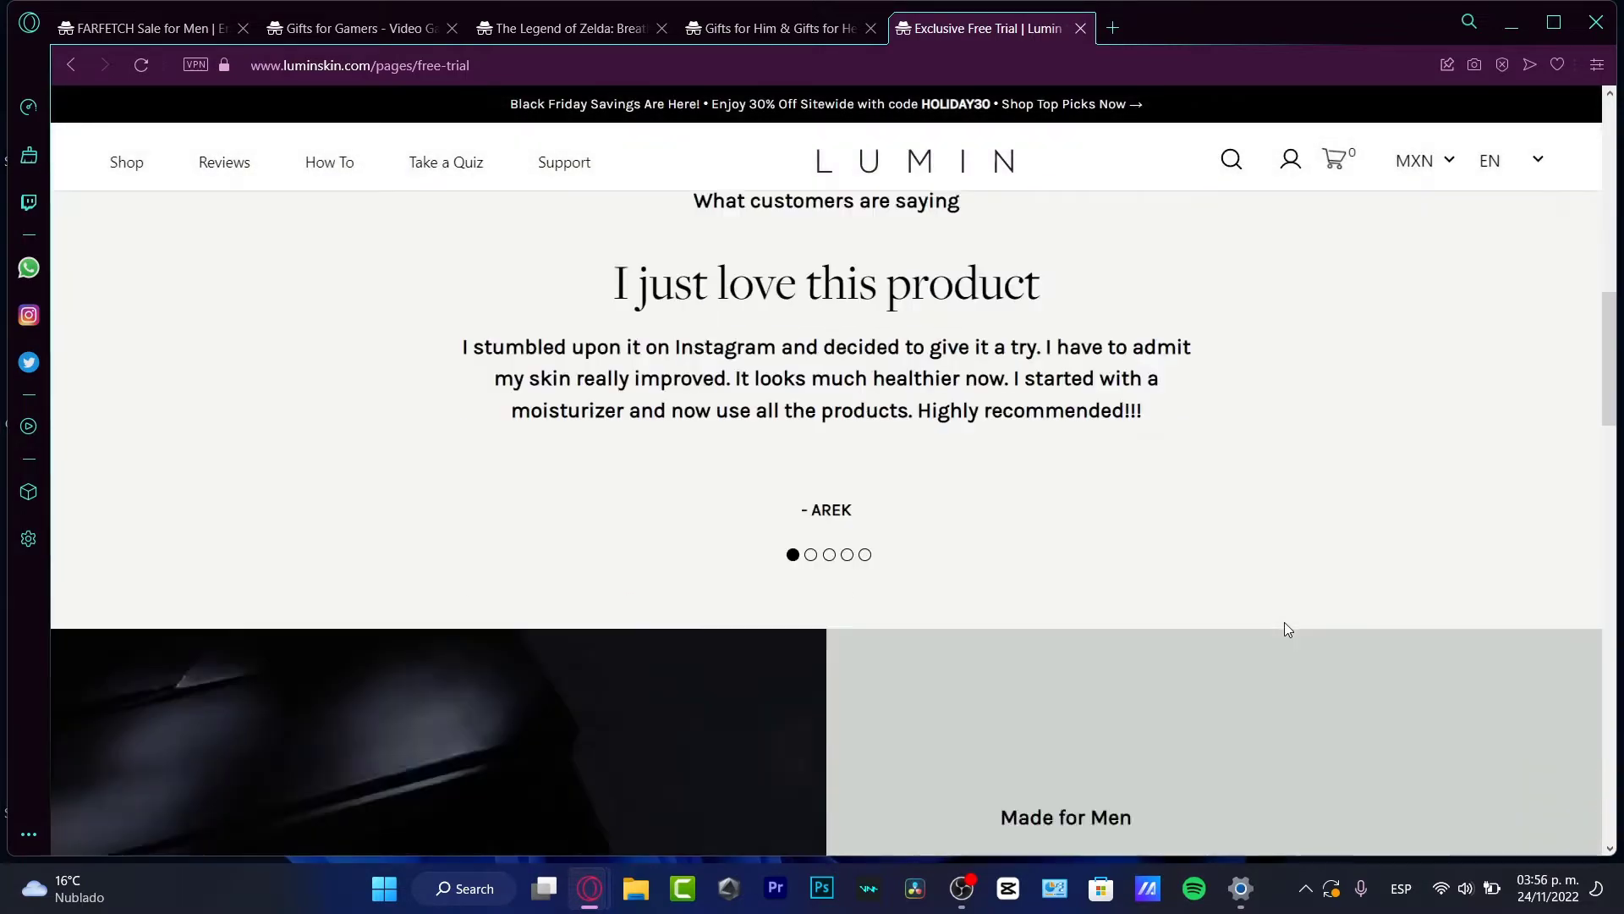
{"action": "scroll", "coordinate": [1284, 623], "scroll_direction": "down", "scroll_amount": 3}
{"action": "key", "text": "End"}
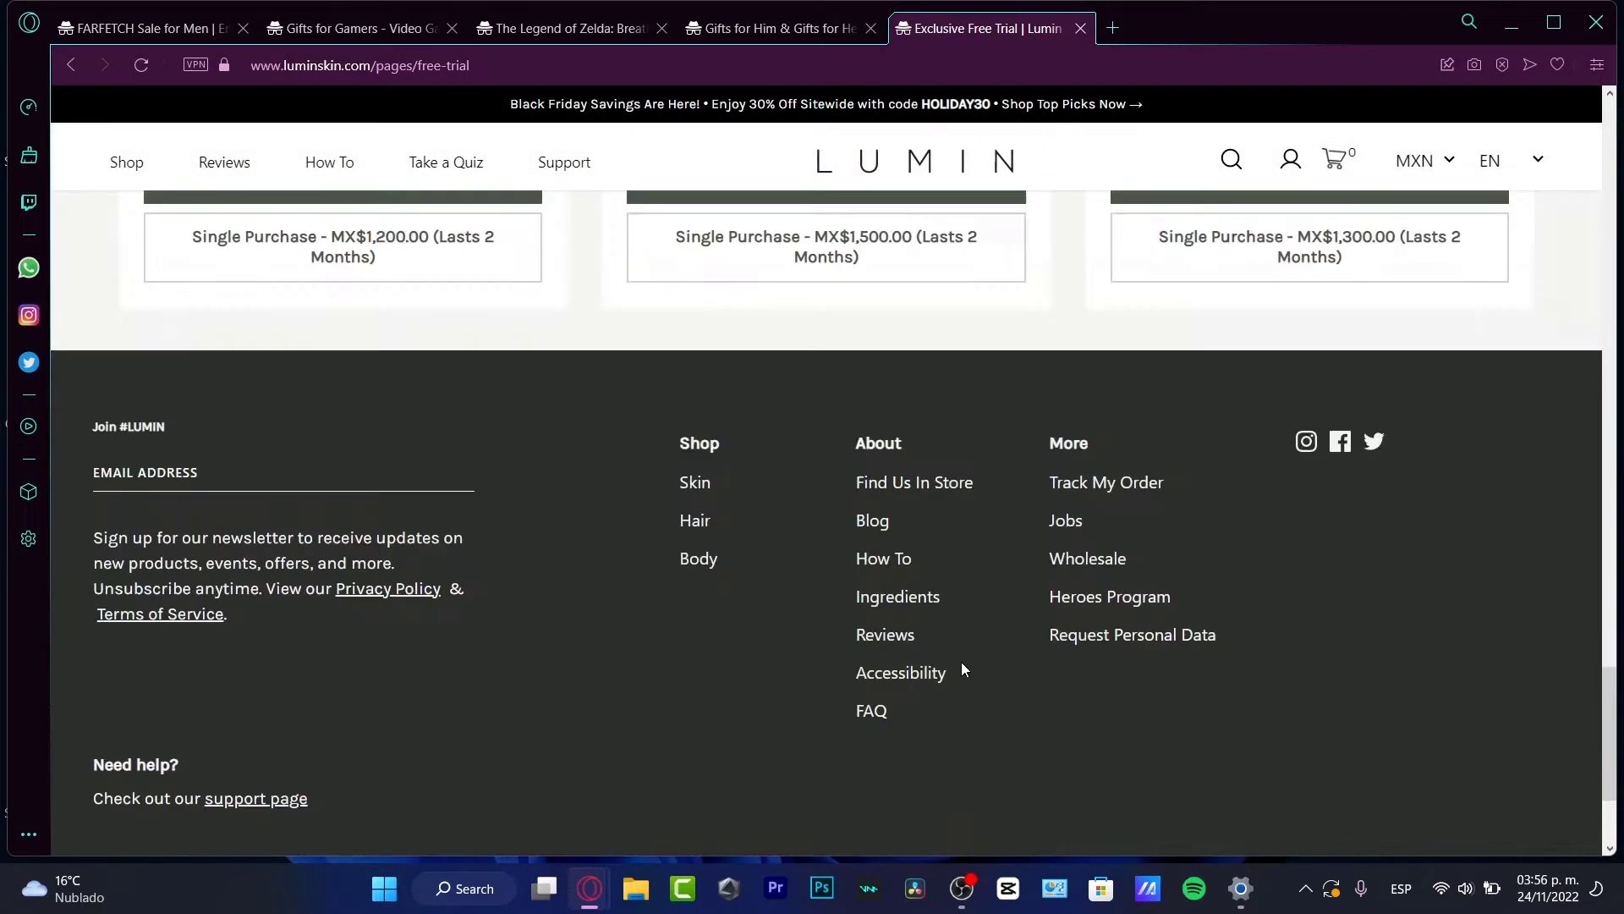
{"action": "key", "text": "Home"}
{"action": "scroll", "coordinate": [1007, 421], "scroll_direction": "down", "scroll_amount": 5}
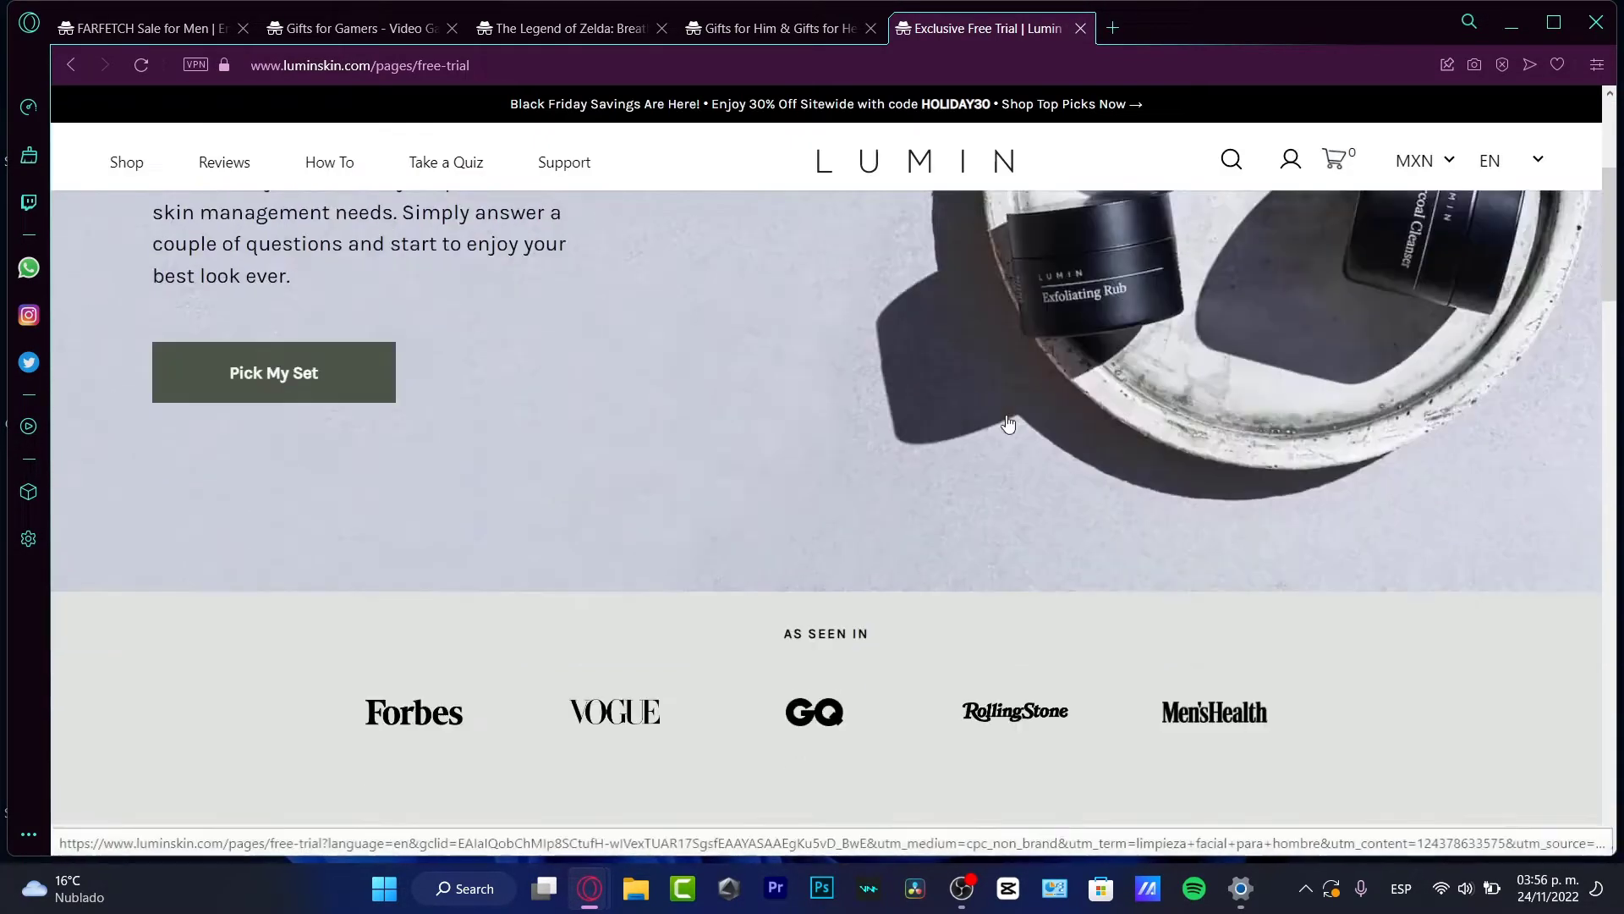
{"action": "scroll", "coordinate": [1003, 432], "scroll_direction": "down", "scroll_amount": 5}
{"action": "scroll", "coordinate": [996, 448], "scroll_direction": "down", "scroll_amount": 2}
{"action": "scroll", "coordinate": [996, 449], "scroll_direction": "down", "scroll_amount": 4}
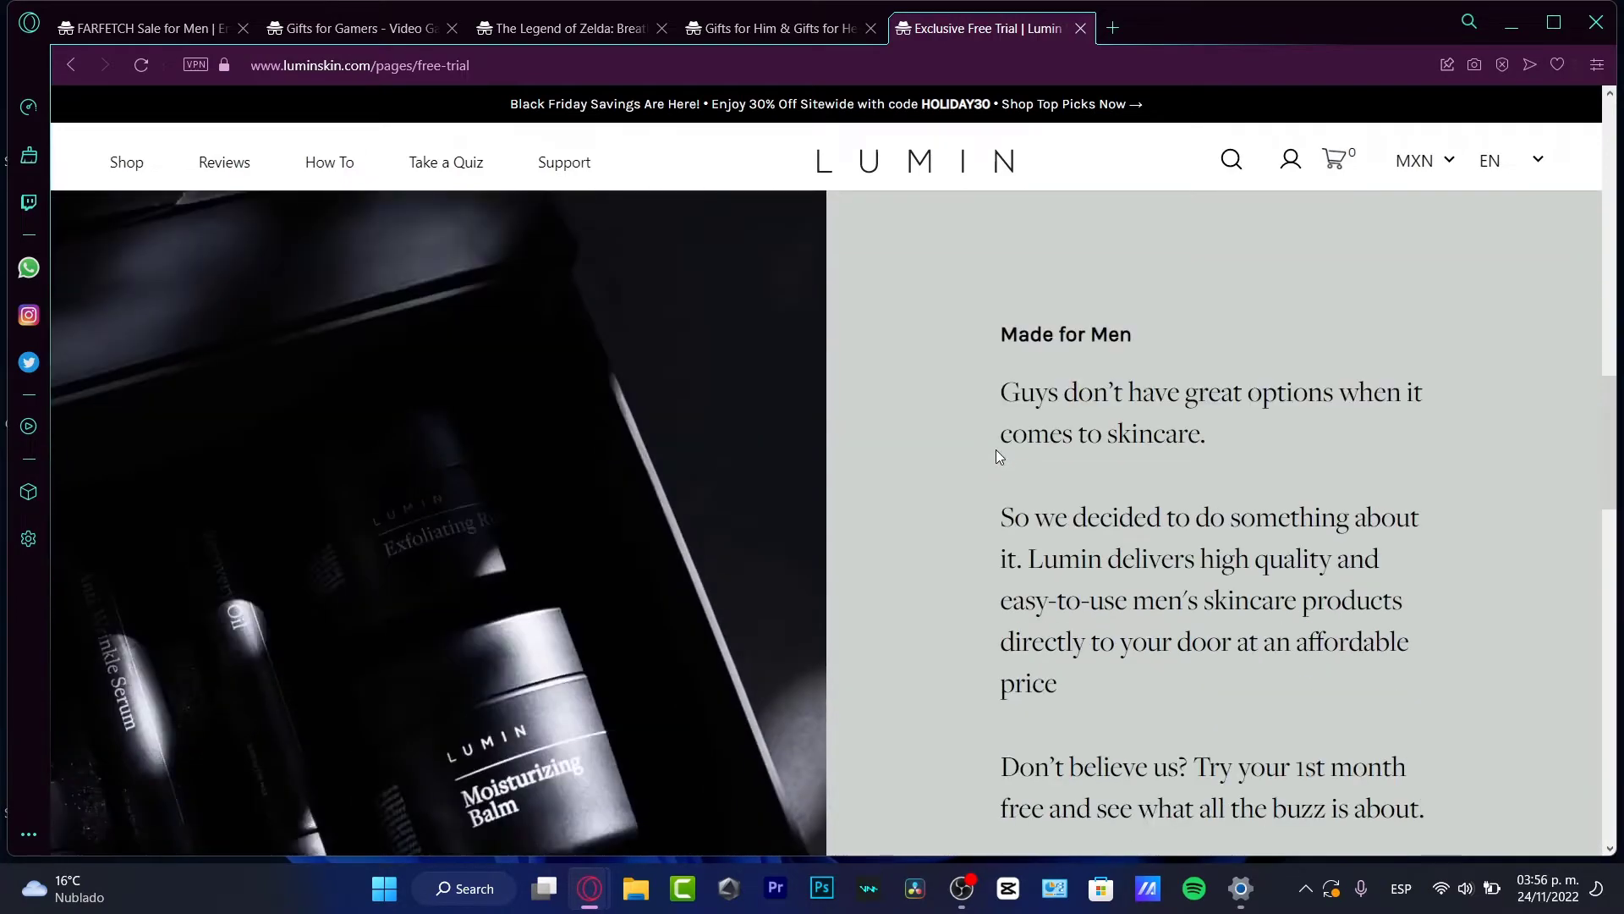
{"action": "scroll", "coordinate": [996, 450], "scroll_direction": "down", "scroll_amount": 5}
{"action": "scroll", "coordinate": [998, 455], "scroll_direction": "down", "scroll_amount": 2}
{"action": "scroll", "coordinate": [996, 456], "scroll_direction": "down", "scroll_amount": 3}
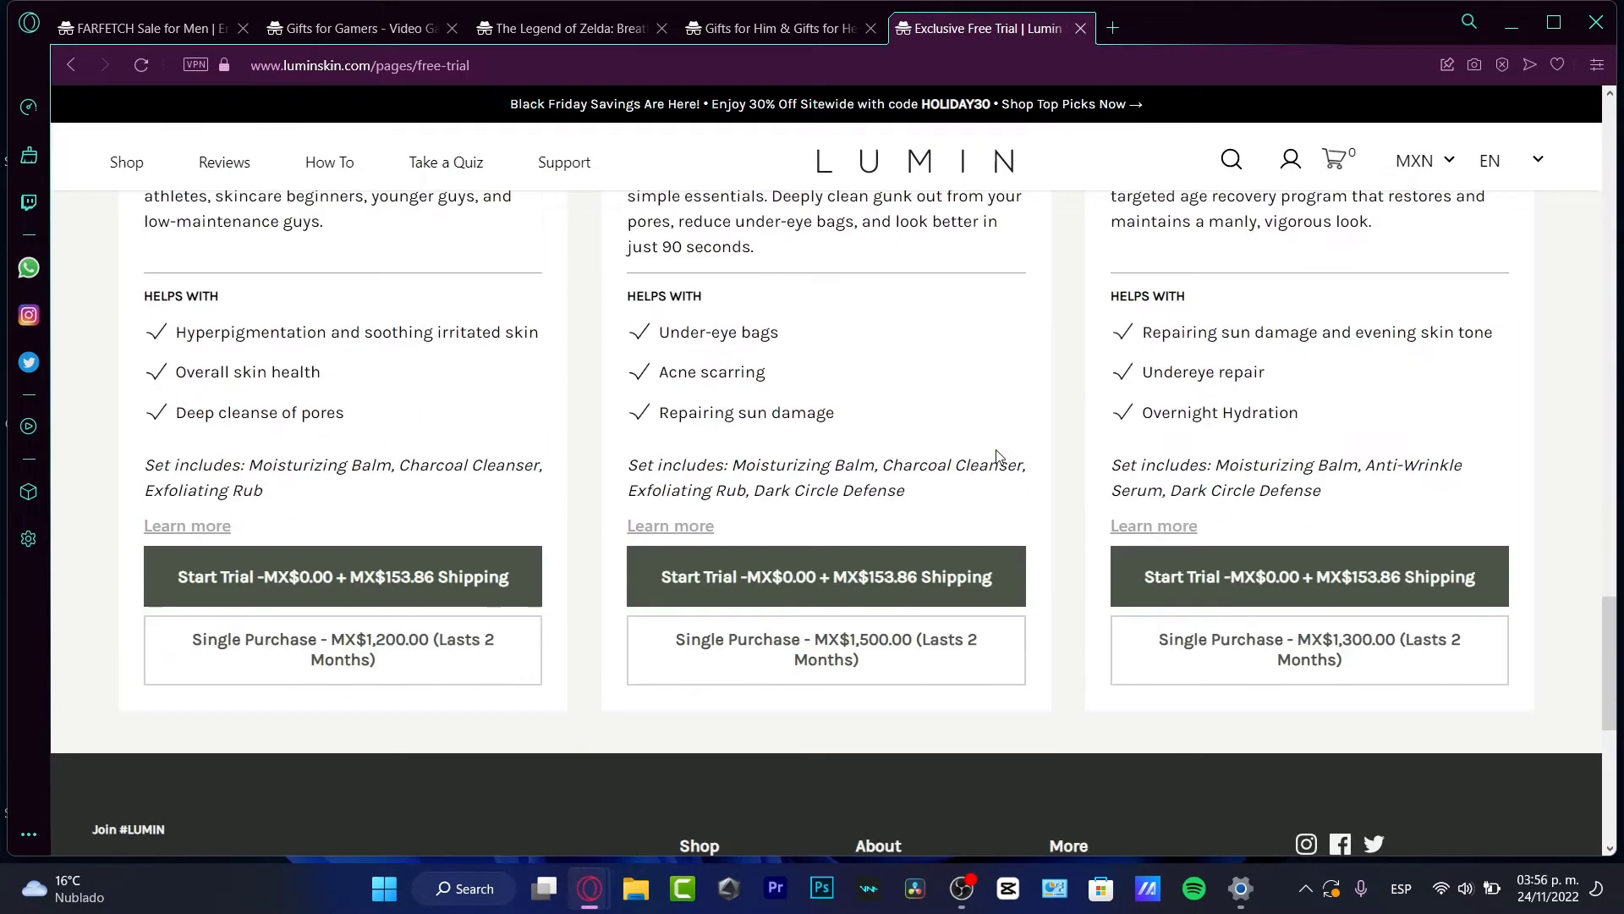
{"action": "scroll", "coordinate": [996, 456], "scroll_direction": "up", "scroll_amount": 3}
{"action": "scroll", "coordinate": [996, 455], "scroll_direction": "up", "scroll_amount": 4}
{"action": "scroll", "coordinate": [997, 455], "scroll_direction": "up", "scroll_amount": 2}
{"action": "scroll", "coordinate": [996, 456], "scroll_direction": "down", "scroll_amount": 4}
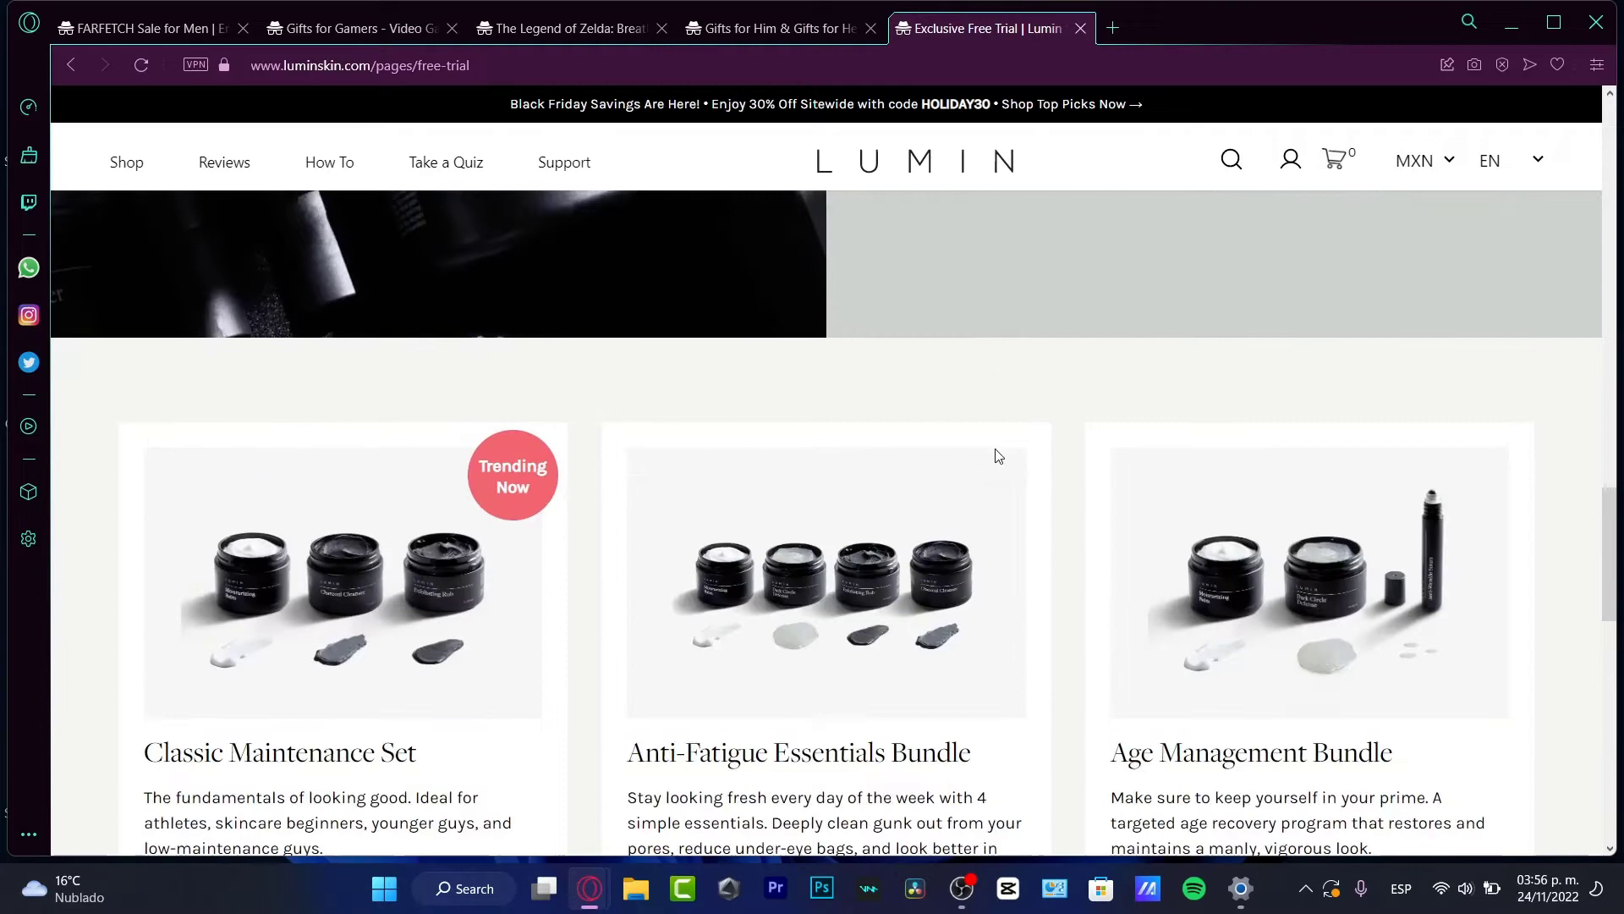
{"action": "scroll", "coordinate": [995, 456], "scroll_direction": "down", "scroll_amount": 2}
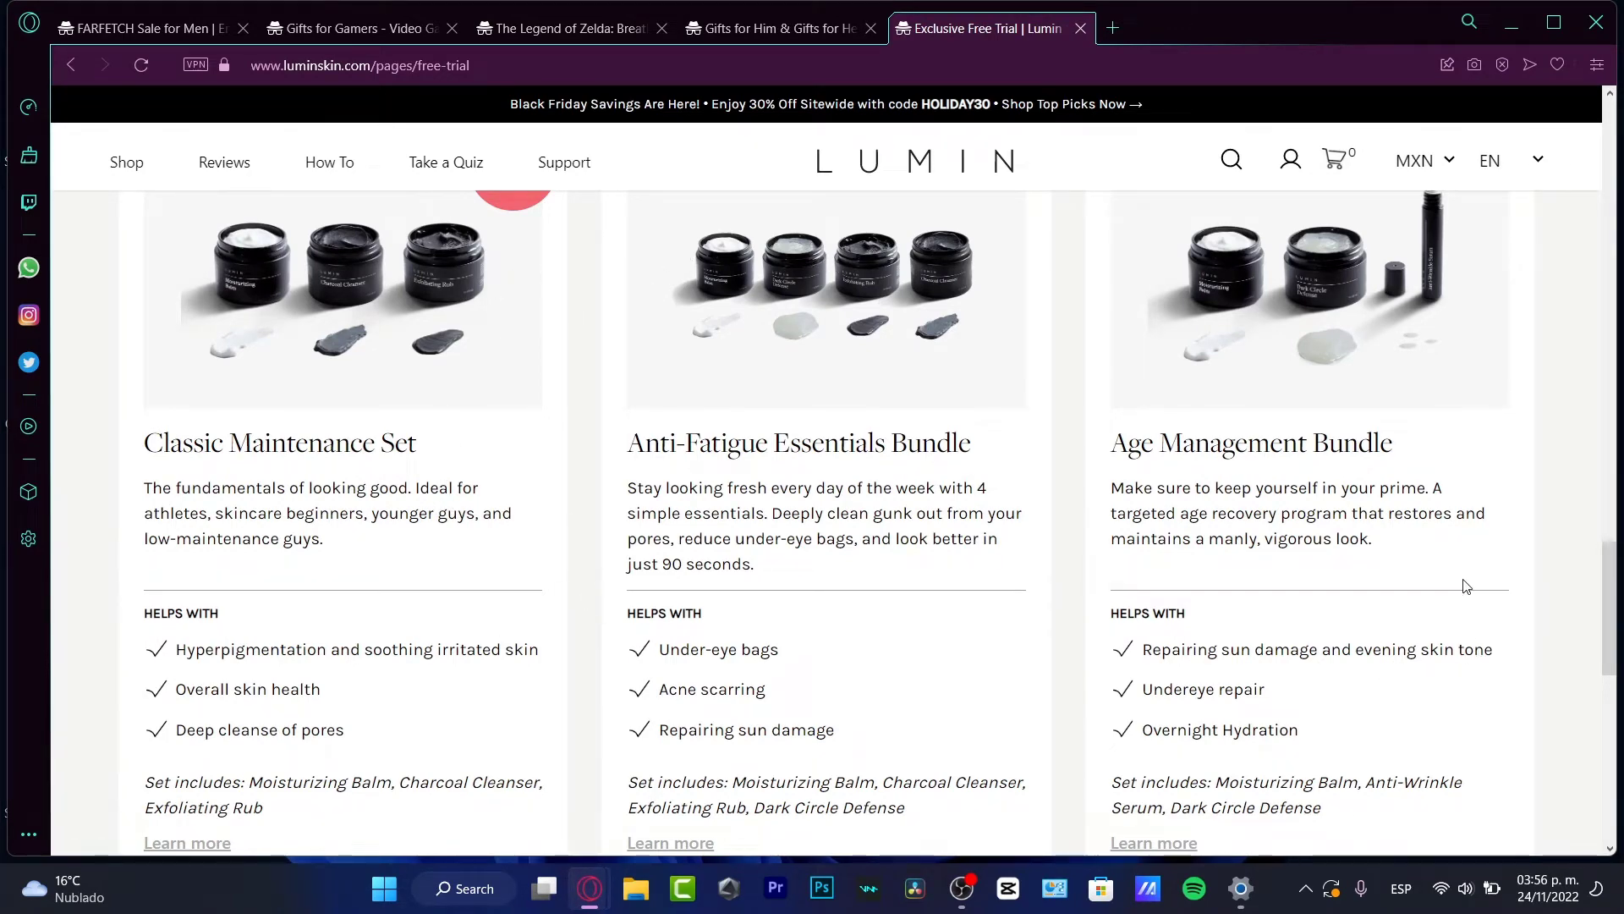
{"action": "scroll", "coordinate": [1475, 592], "scroll_direction": "up", "scroll_amount": 15}
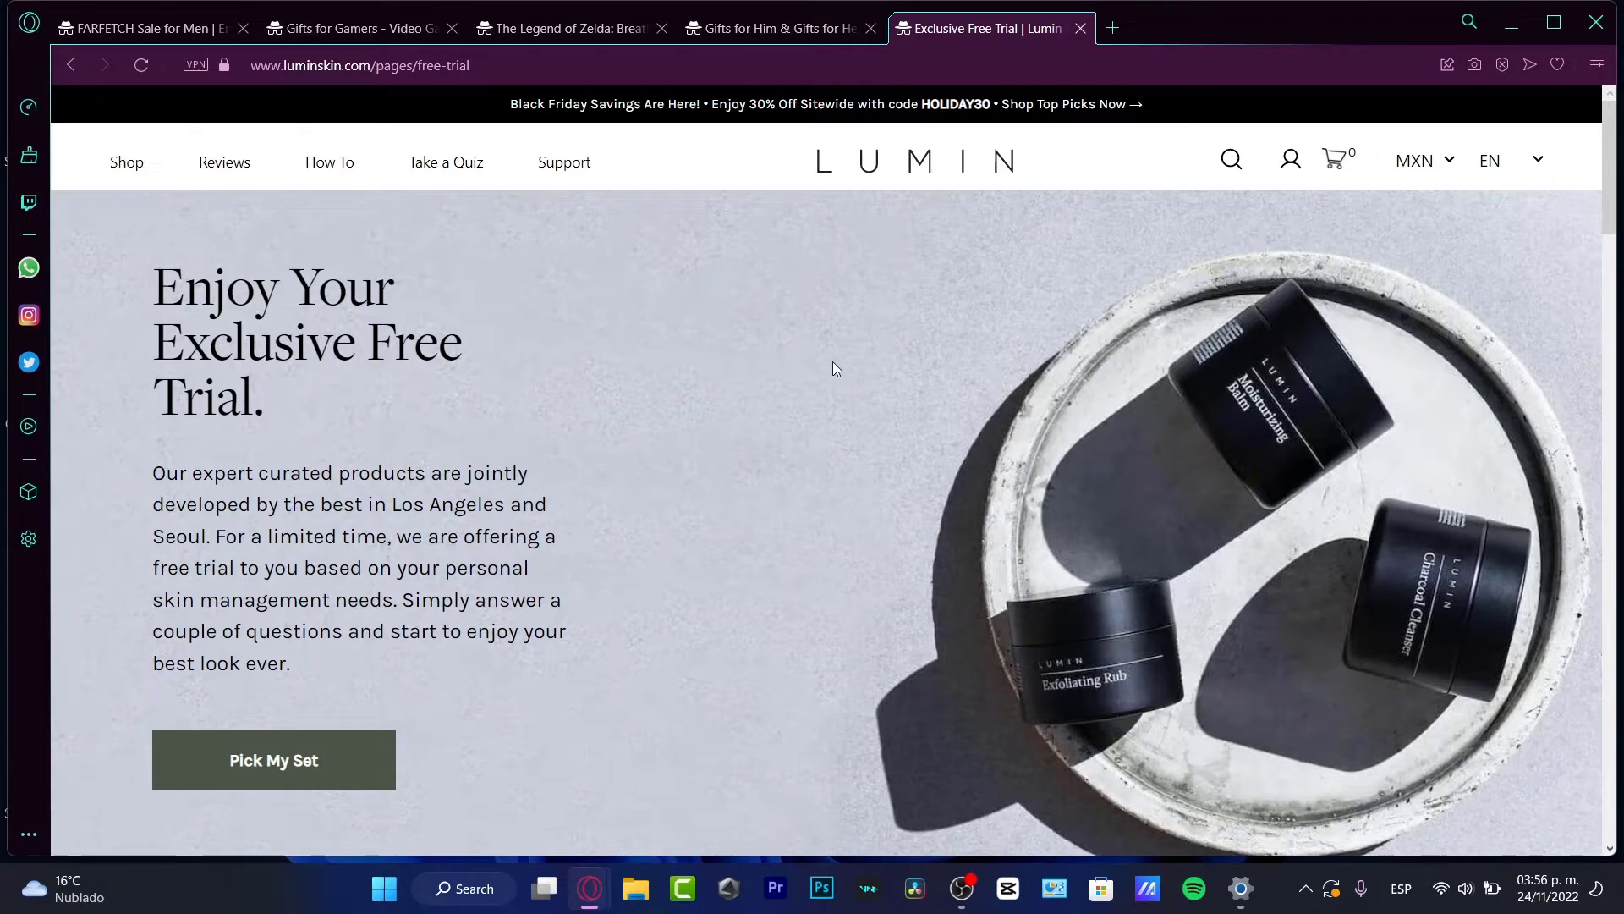
{"action": "scroll", "coordinate": [832, 362], "scroll_direction": "down", "scroll_amount": 5}
{"action": "scroll", "coordinate": [832, 361], "scroll_direction": "down", "scroll_amount": 5}
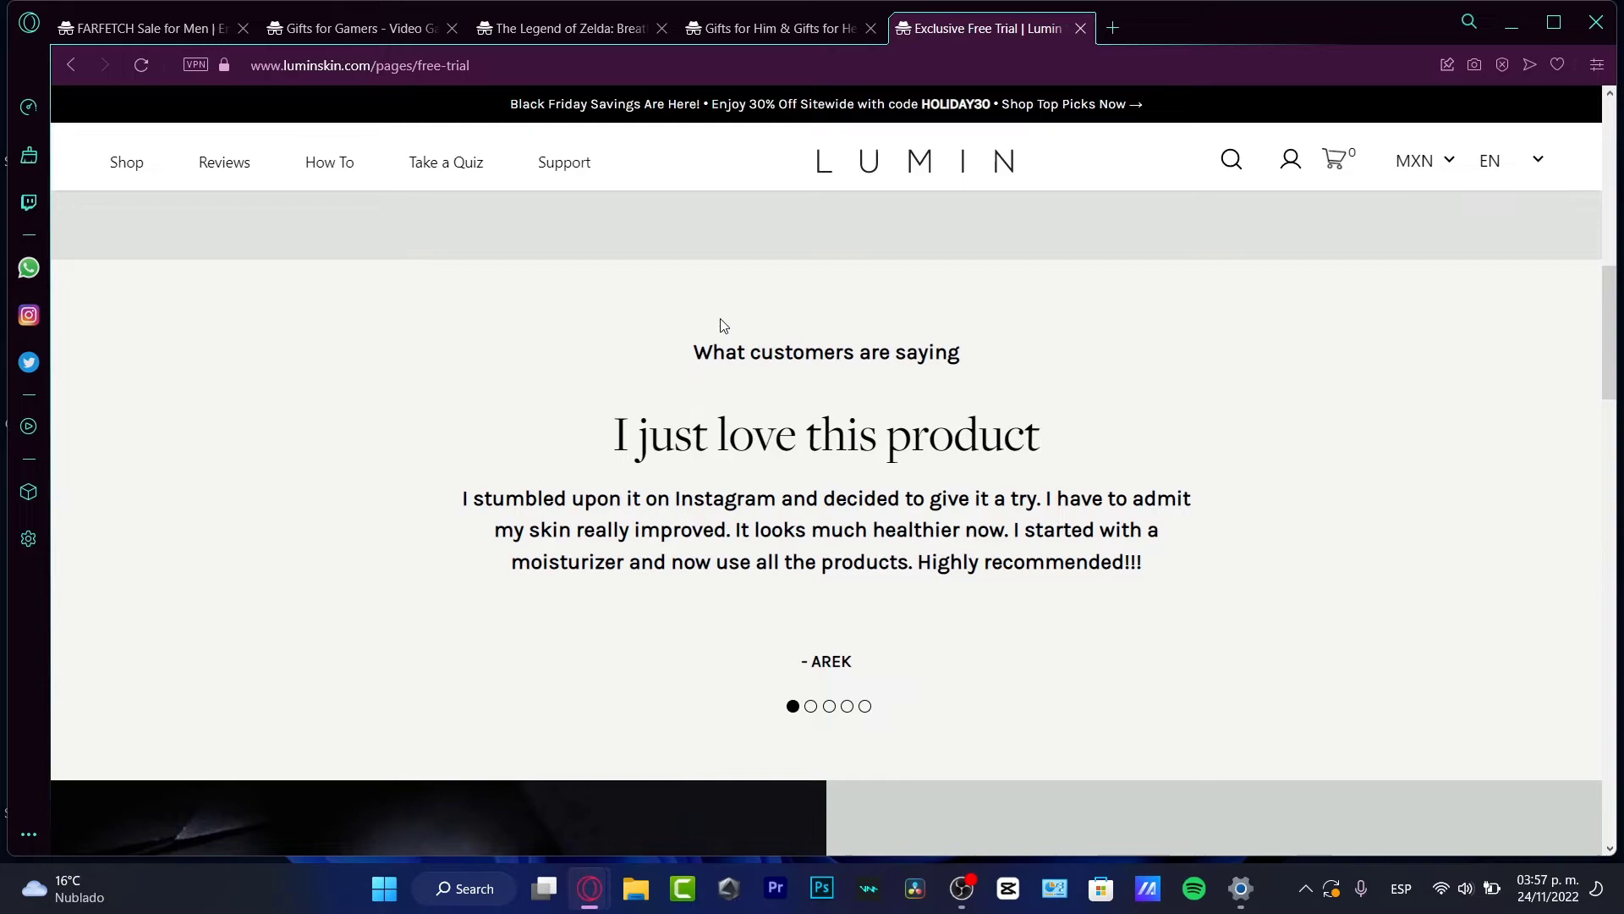
{"action": "scroll", "coordinate": [742, 368], "scroll_direction": "up", "scroll_amount": 5}
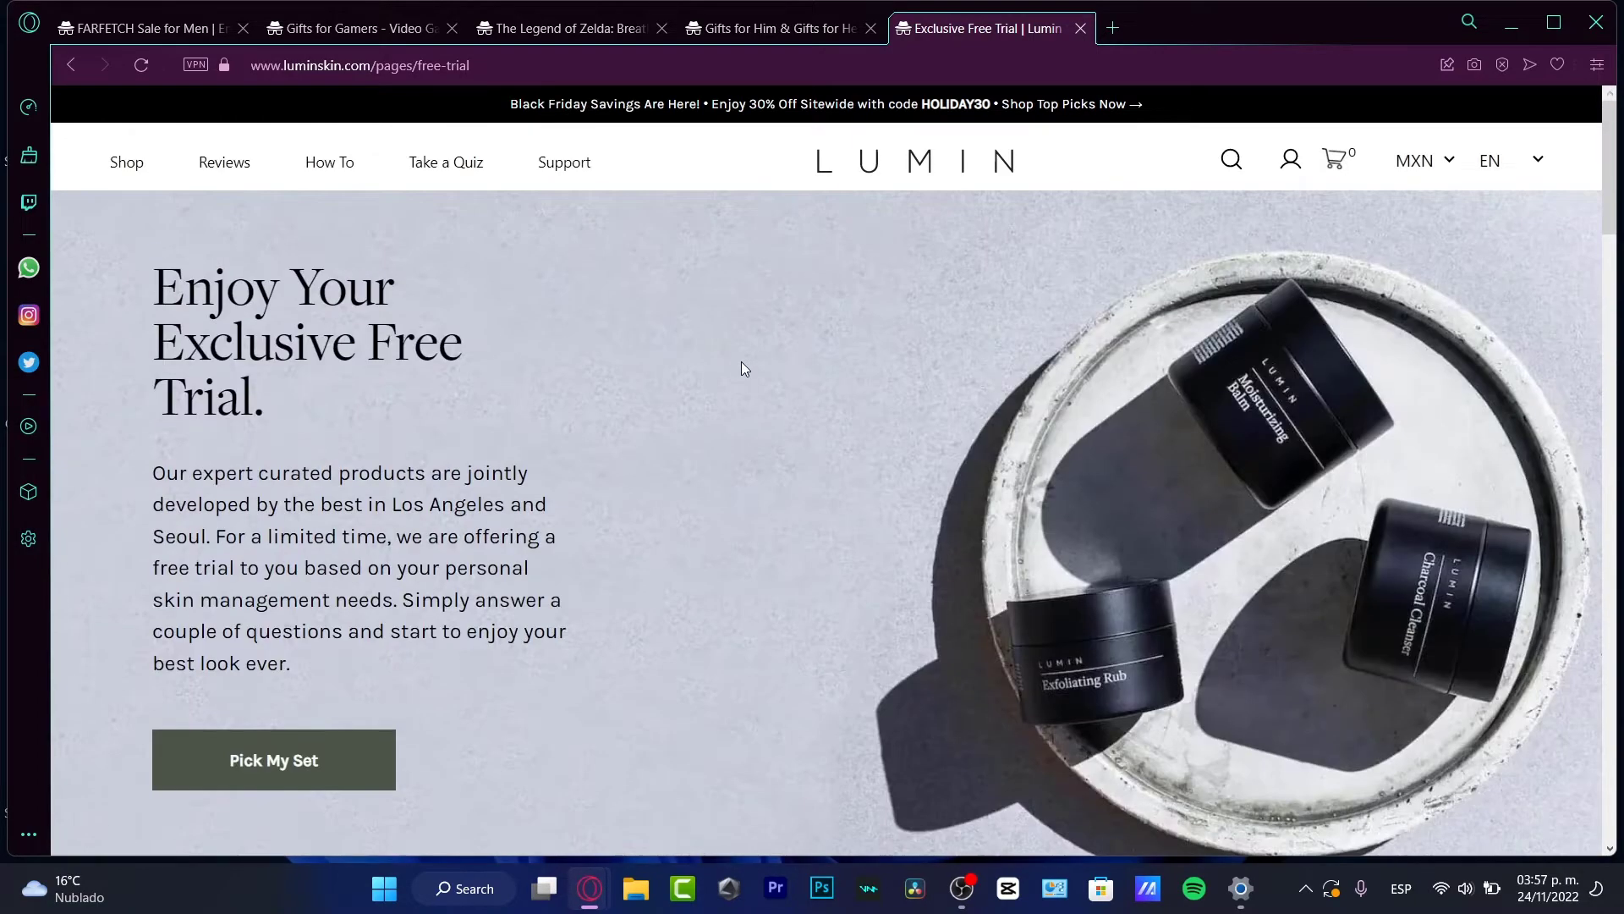
{"action": "scroll", "coordinate": [901, 617], "scroll_direction": "down", "scroll_amount": 2}
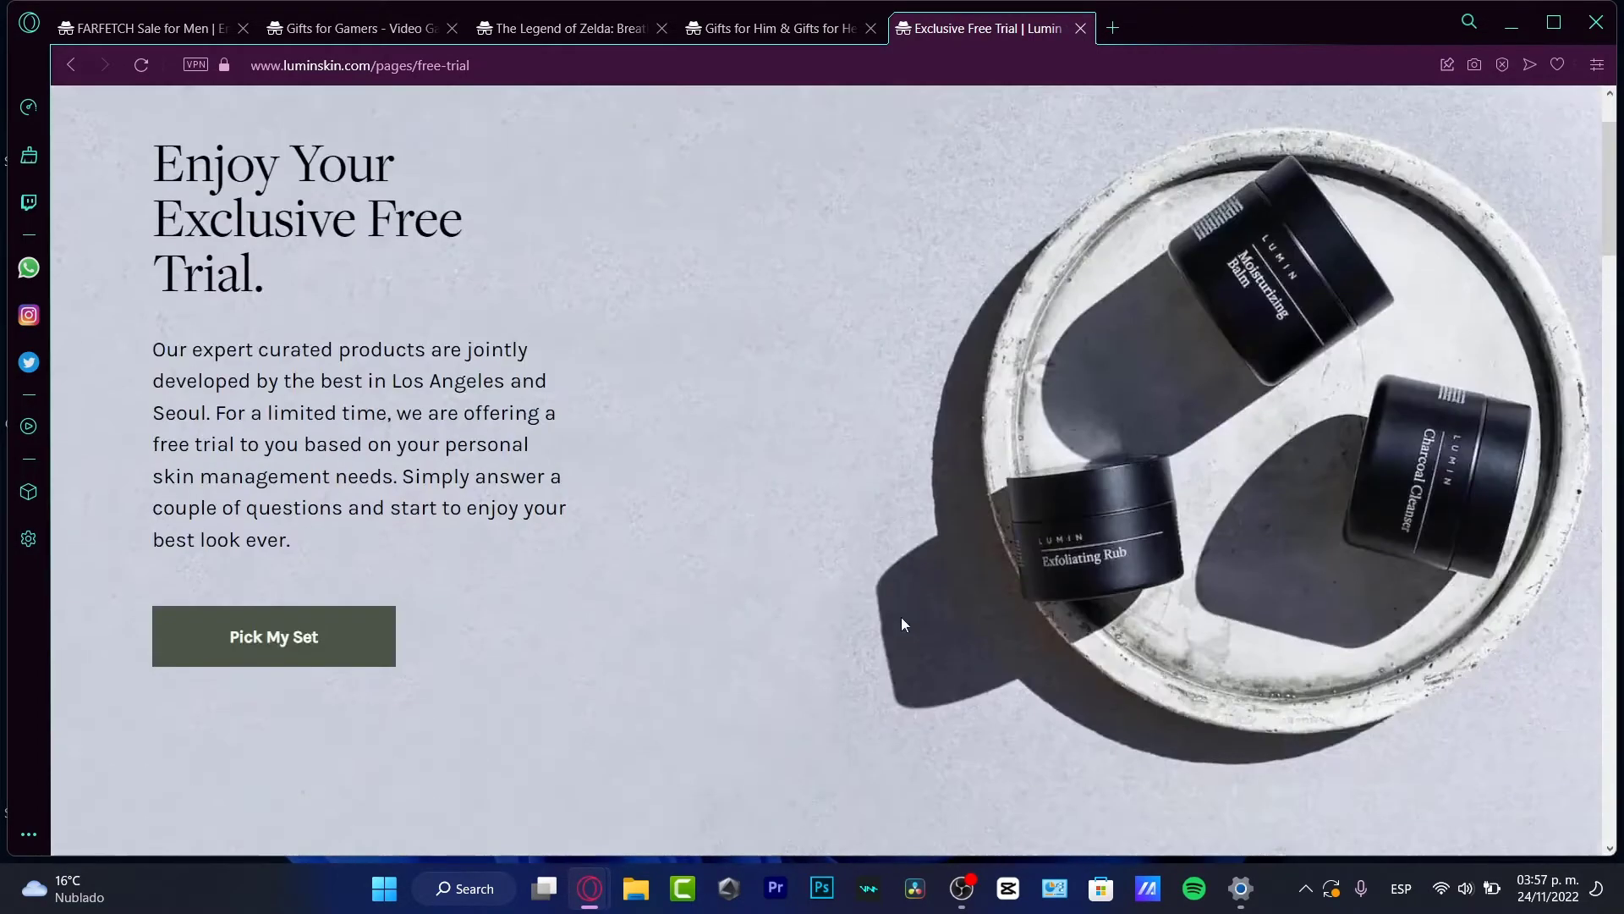
{"action": "scroll", "coordinate": [906, 621], "scroll_direction": "down", "scroll_amount": 6}
{"action": "scroll", "coordinate": [905, 621], "scroll_direction": "down", "scroll_amount": 3}
{"action": "scroll", "coordinate": [920, 636], "scroll_direction": "down", "scroll_amount": 2}
{"action": "scroll", "coordinate": [925, 639], "scroll_direction": "down", "scroll_amount": 4}
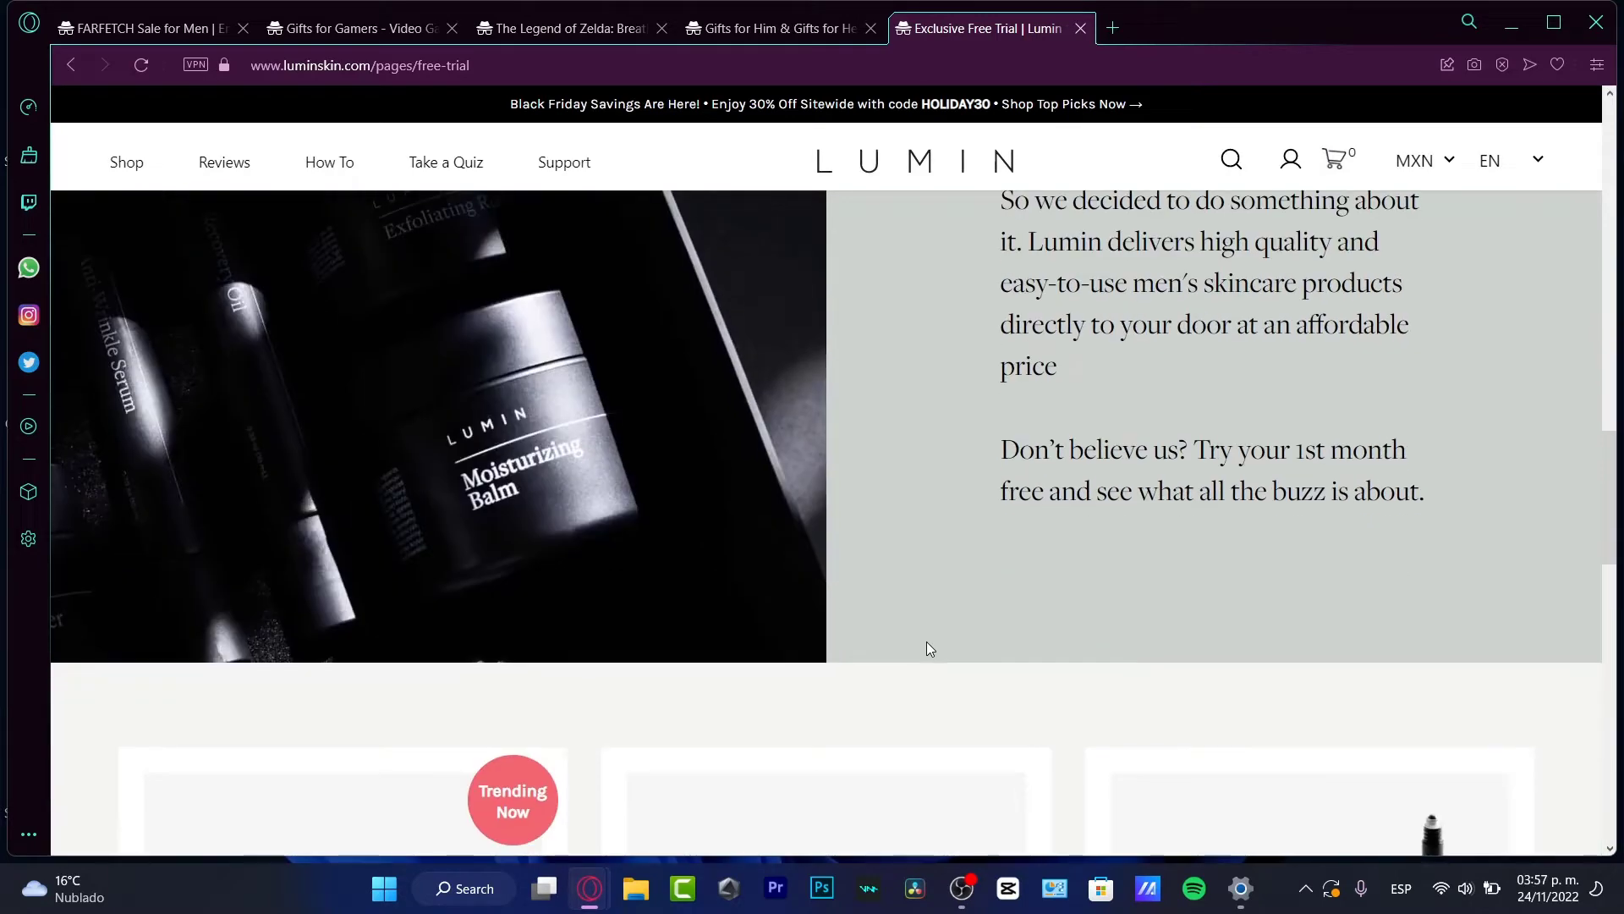
{"action": "scroll", "coordinate": [926, 649], "scroll_direction": "down", "scroll_amount": 5}
{"action": "scroll", "coordinate": [927, 649], "scroll_direction": "down", "scroll_amount": 3}
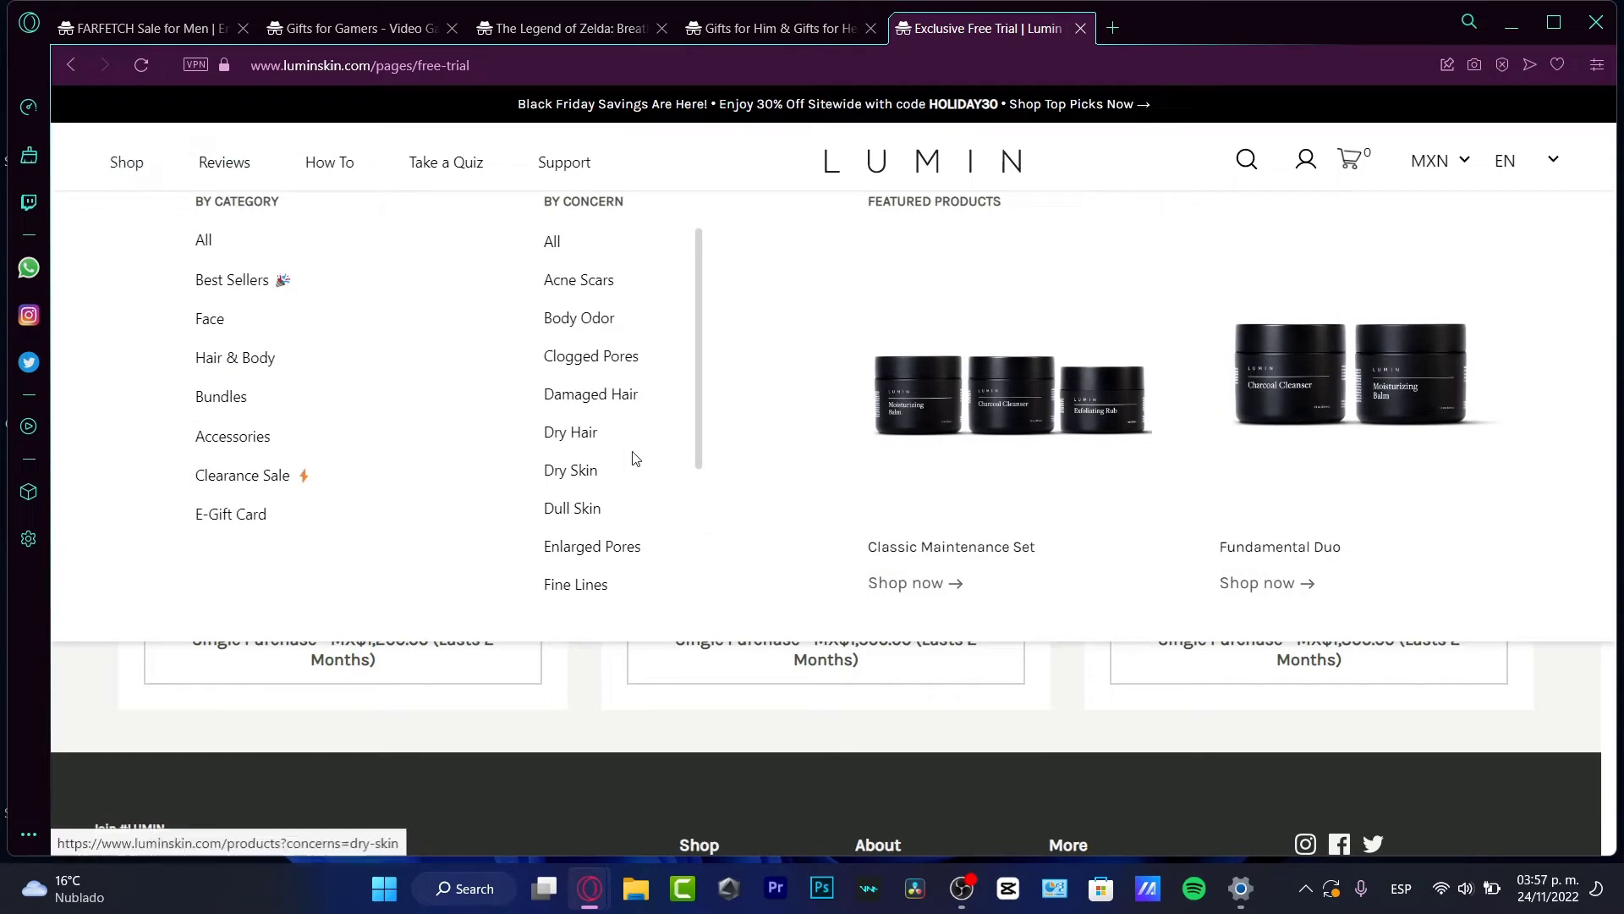
Step: Browse Lumin's products through the Face, Hair & Body, Bundles and Clearance Sale categories
{"action": "left_click", "coordinate": [555, 250]}
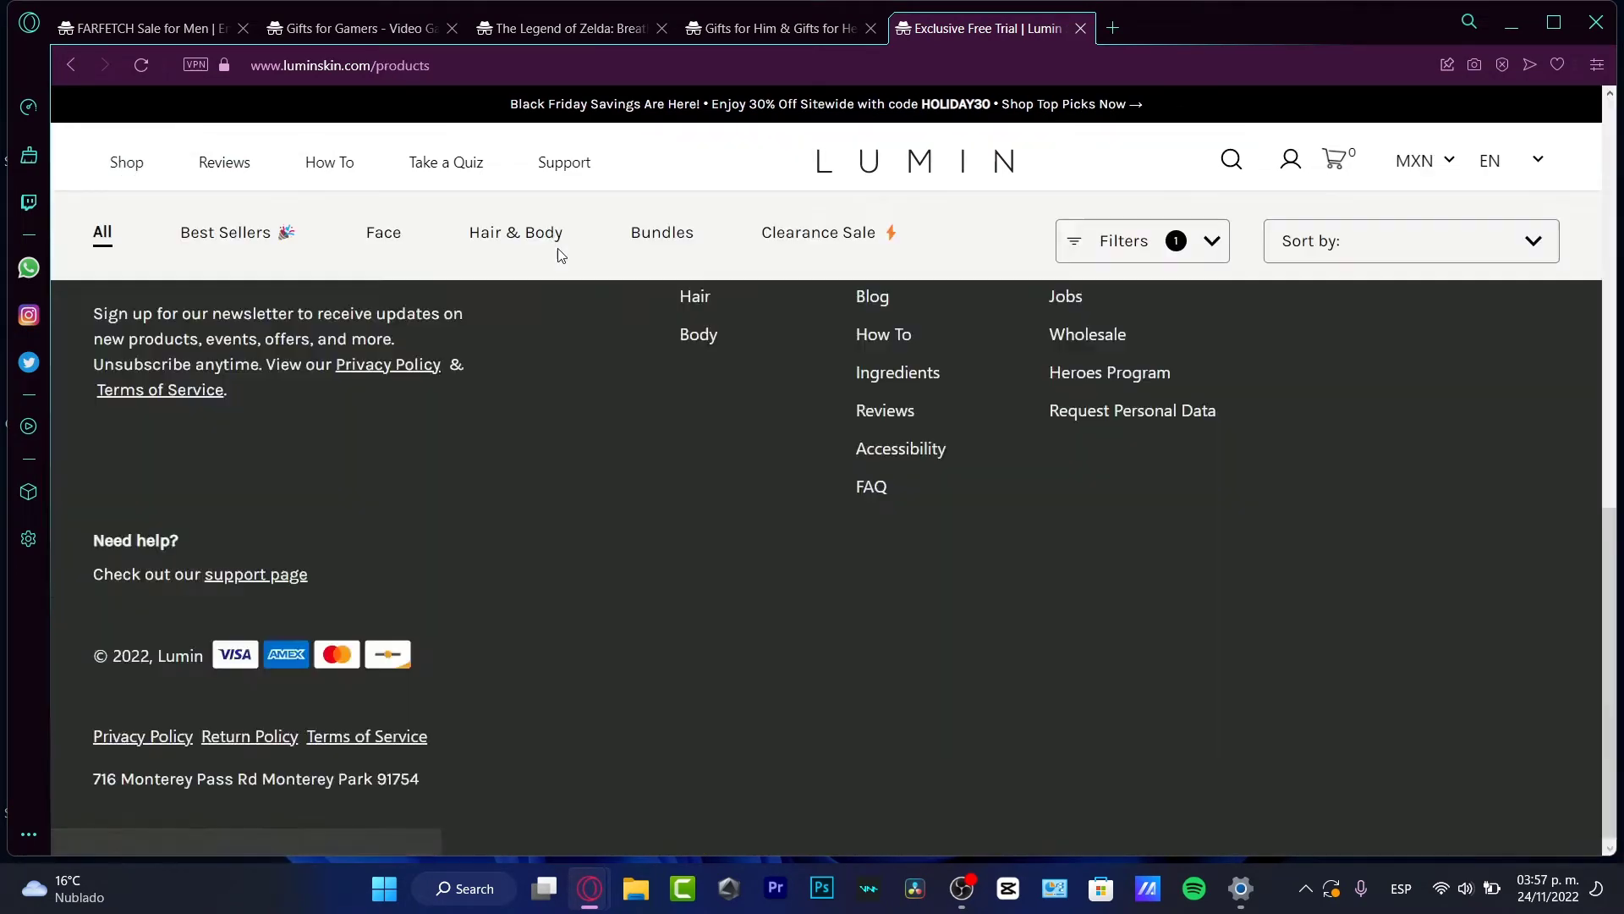
{"action": "scroll", "coordinate": [977, 510], "scroll_direction": "down", "scroll_amount": 3}
{"action": "scroll", "coordinate": [977, 511], "scroll_direction": "down", "scroll_amount": 2}
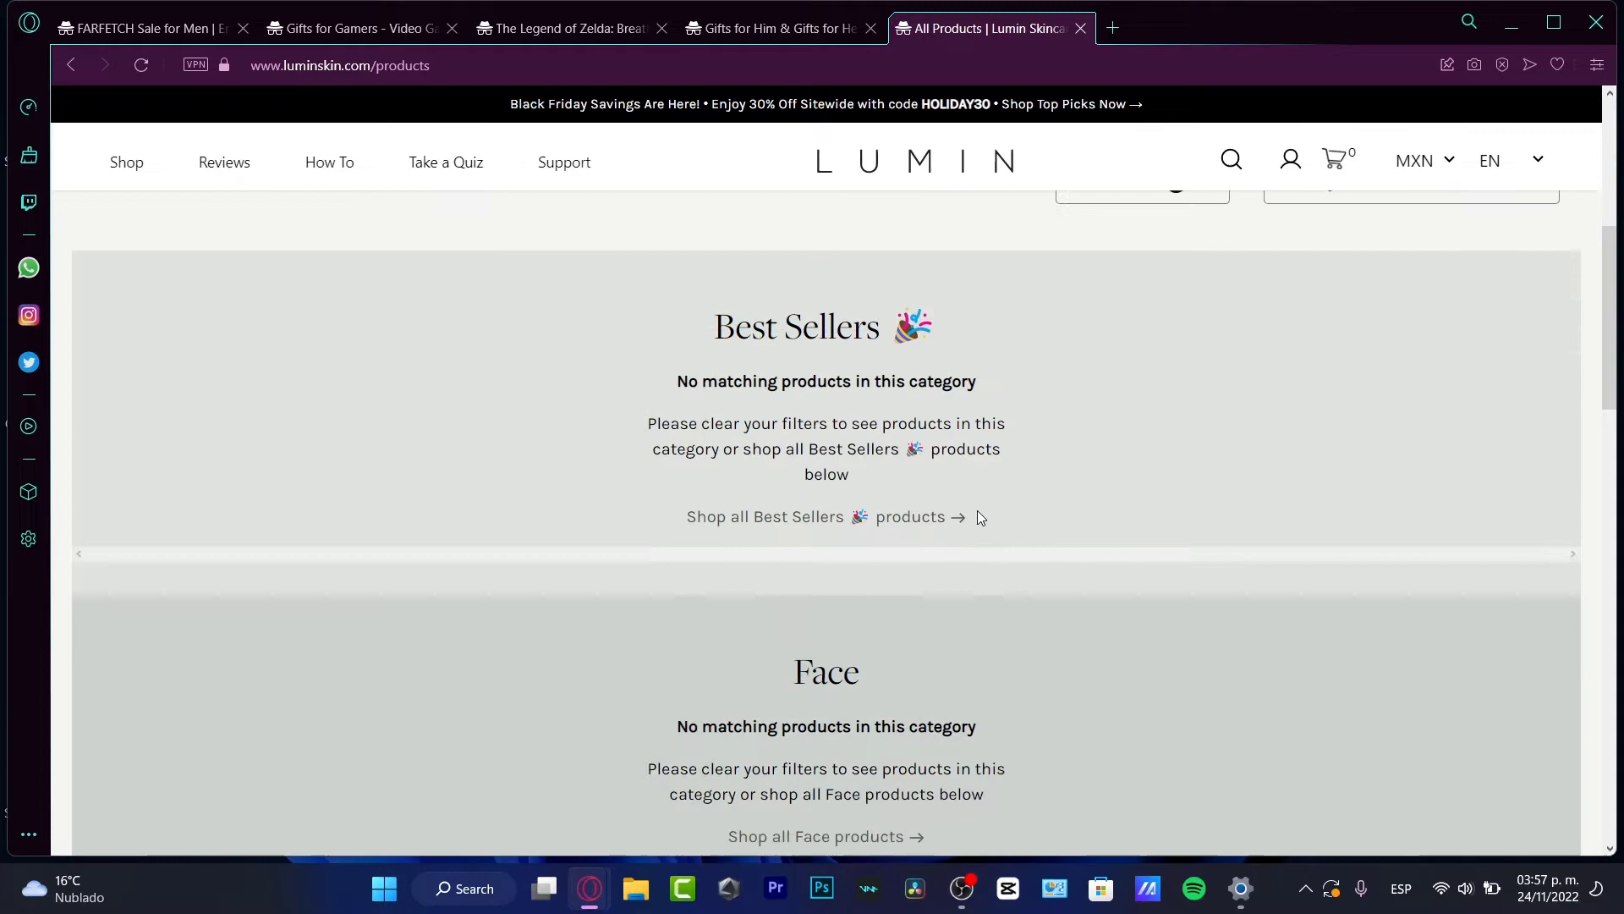
{"action": "scroll", "coordinate": [977, 511], "scroll_direction": "down", "scroll_amount": 4}
{"action": "scroll", "coordinate": [977, 516], "scroll_direction": "down", "scroll_amount": 3}
{"action": "scroll", "coordinate": [978, 517], "scroll_direction": "down", "scroll_amount": 2}
{"action": "scroll", "coordinate": [978, 517], "scroll_direction": "down", "scroll_amount": 2}
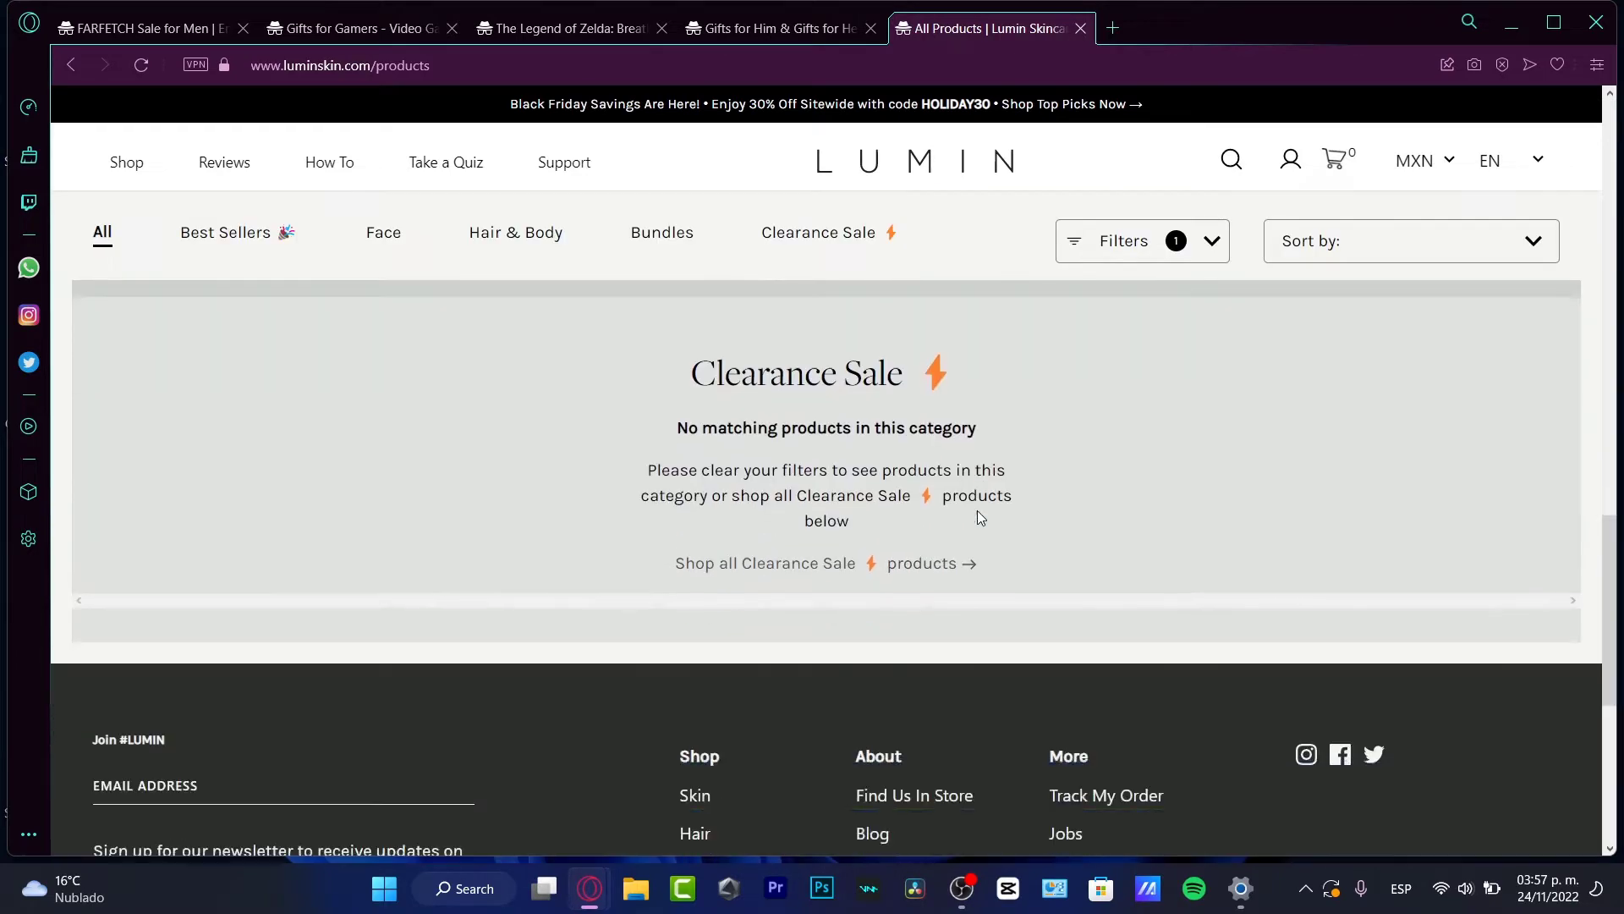
{"action": "scroll", "coordinate": [977, 516], "scroll_direction": "down", "scroll_amount": 3}
{"action": "scroll", "coordinate": [978, 516], "scroll_direction": "up", "scroll_amount": 5}
{"action": "scroll", "coordinate": [977, 516], "scroll_direction": "up", "scroll_amount": 3}
{"action": "scroll", "coordinate": [977, 517], "scroll_direction": "up", "scroll_amount": 3}
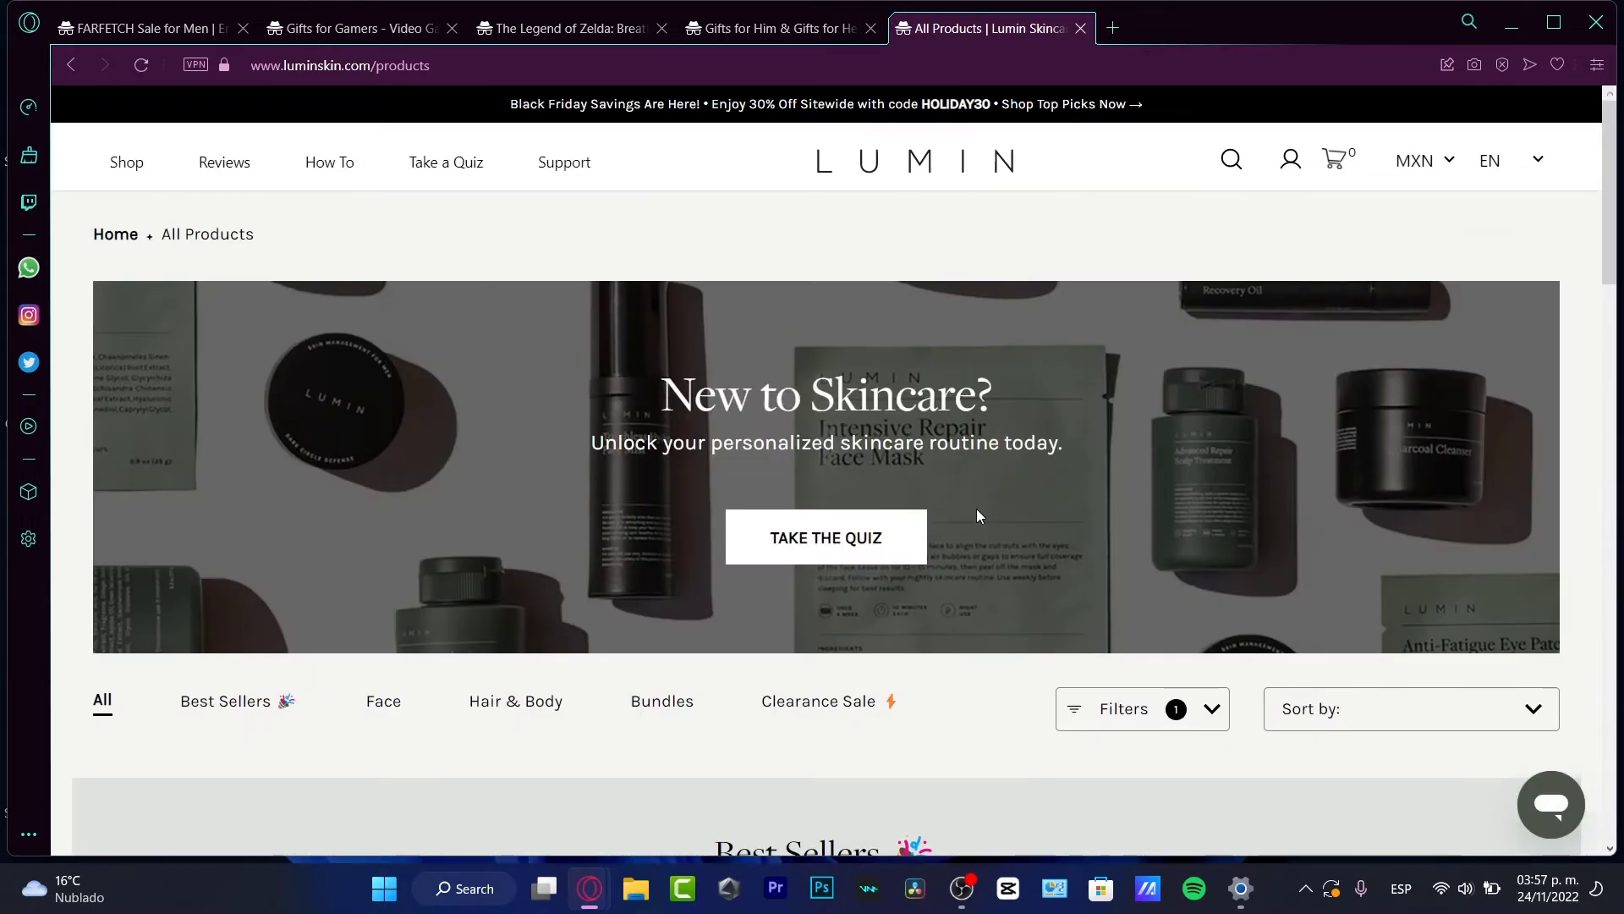
{"action": "scroll", "coordinate": [402, 692], "scroll_direction": "down", "scroll_amount": 3}
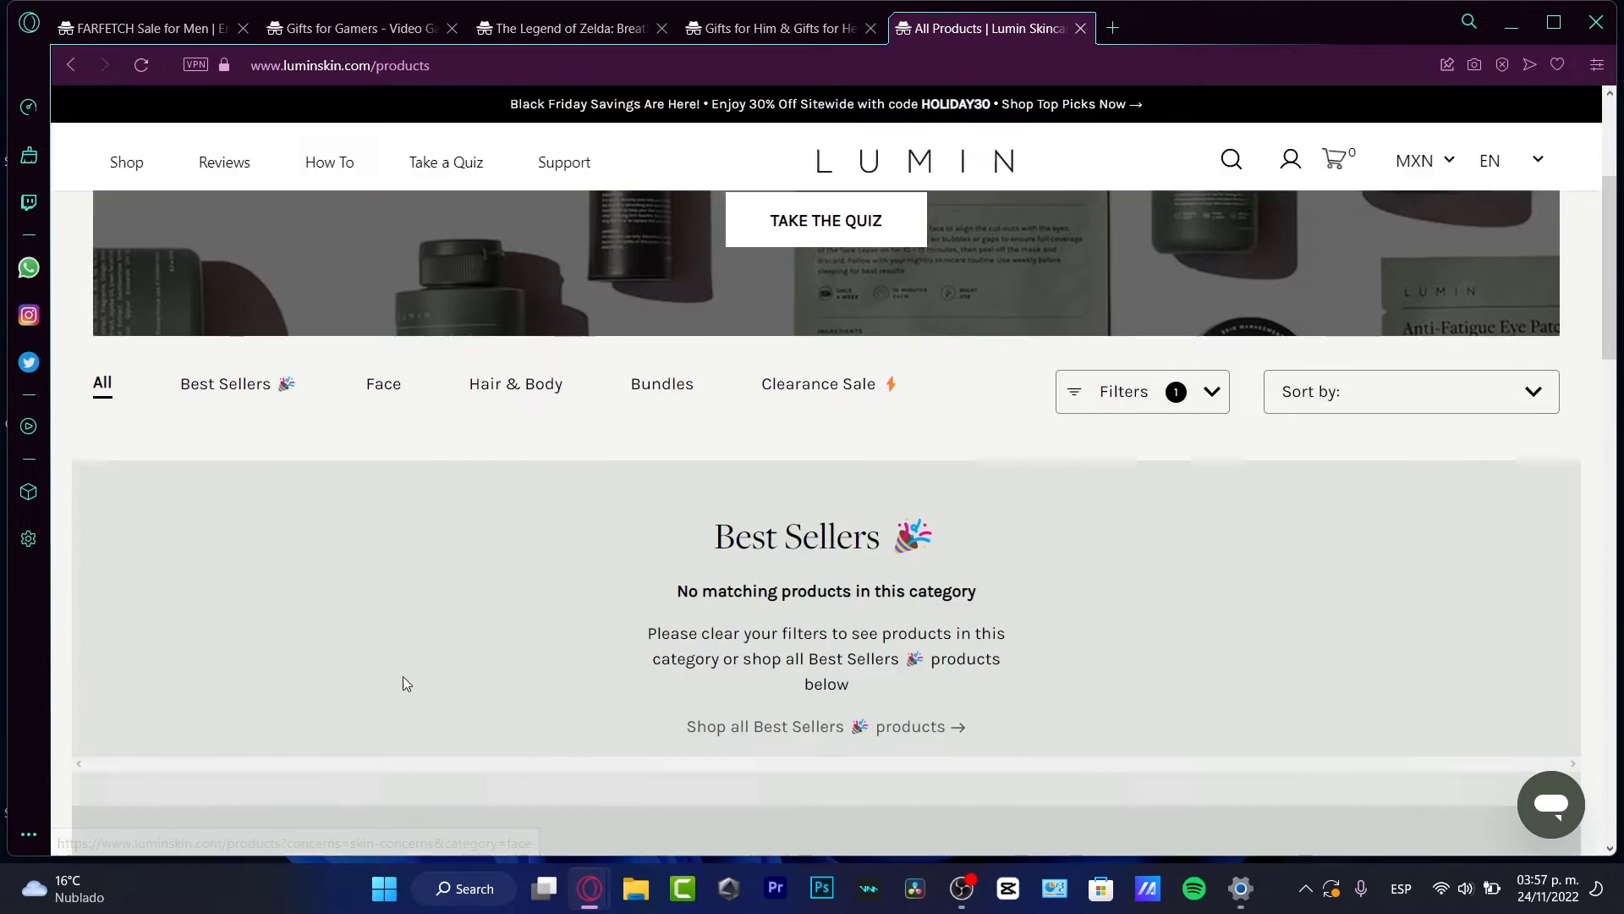
{"action": "left_click", "coordinate": [391, 397]}
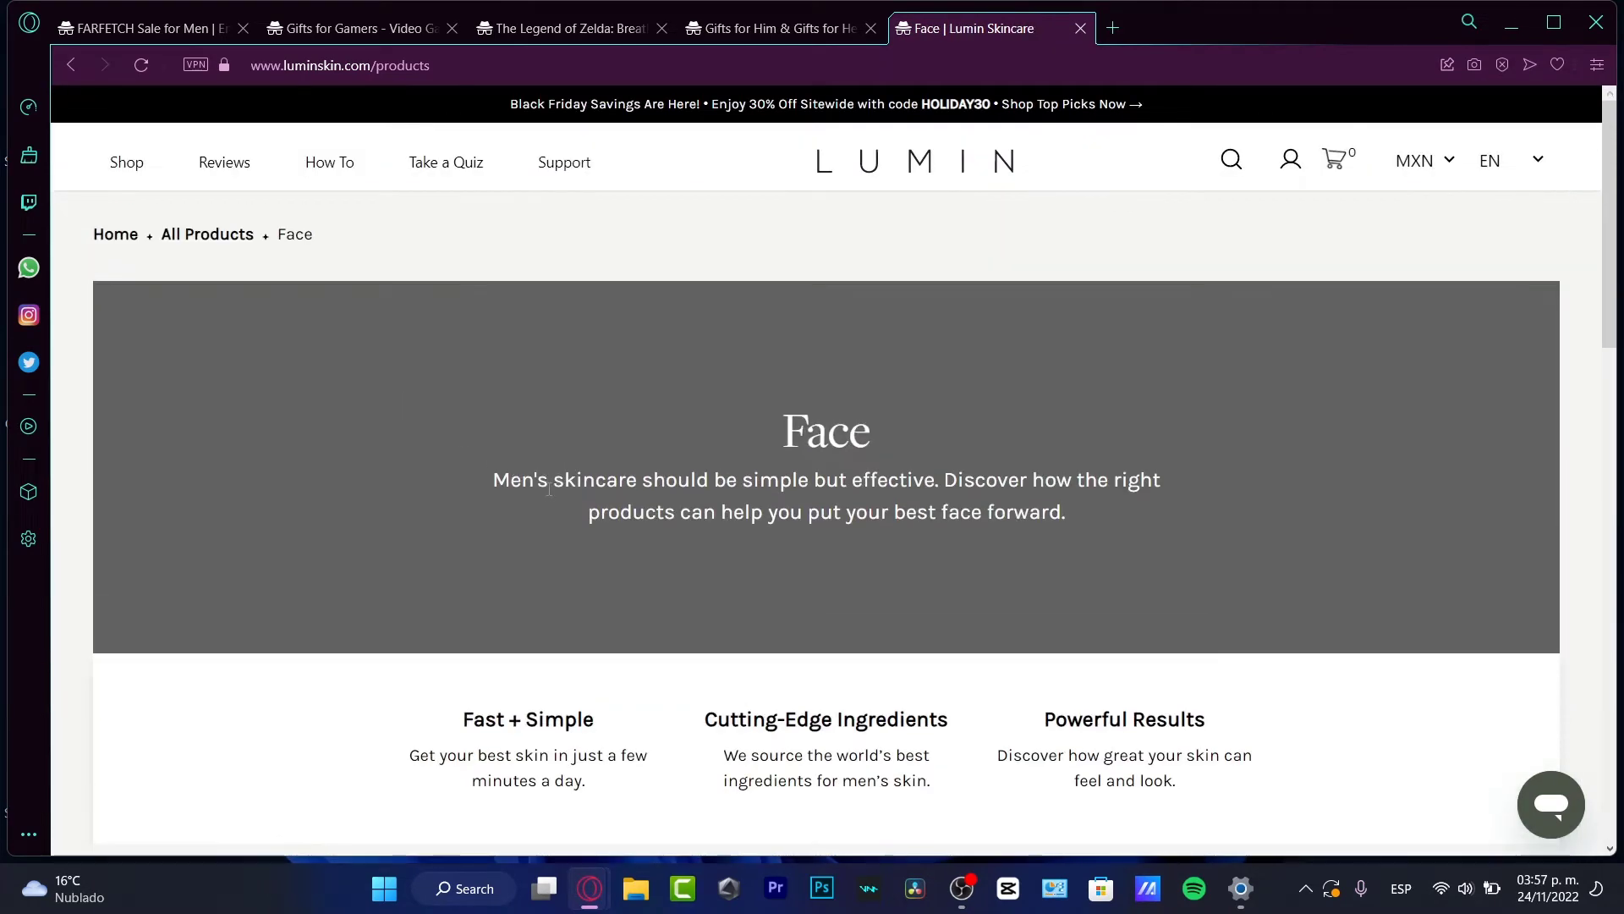
{"action": "scroll", "coordinate": [509, 533], "scroll_direction": "down", "scroll_amount": 3}
{"action": "left_click", "coordinate": [543, 580]}
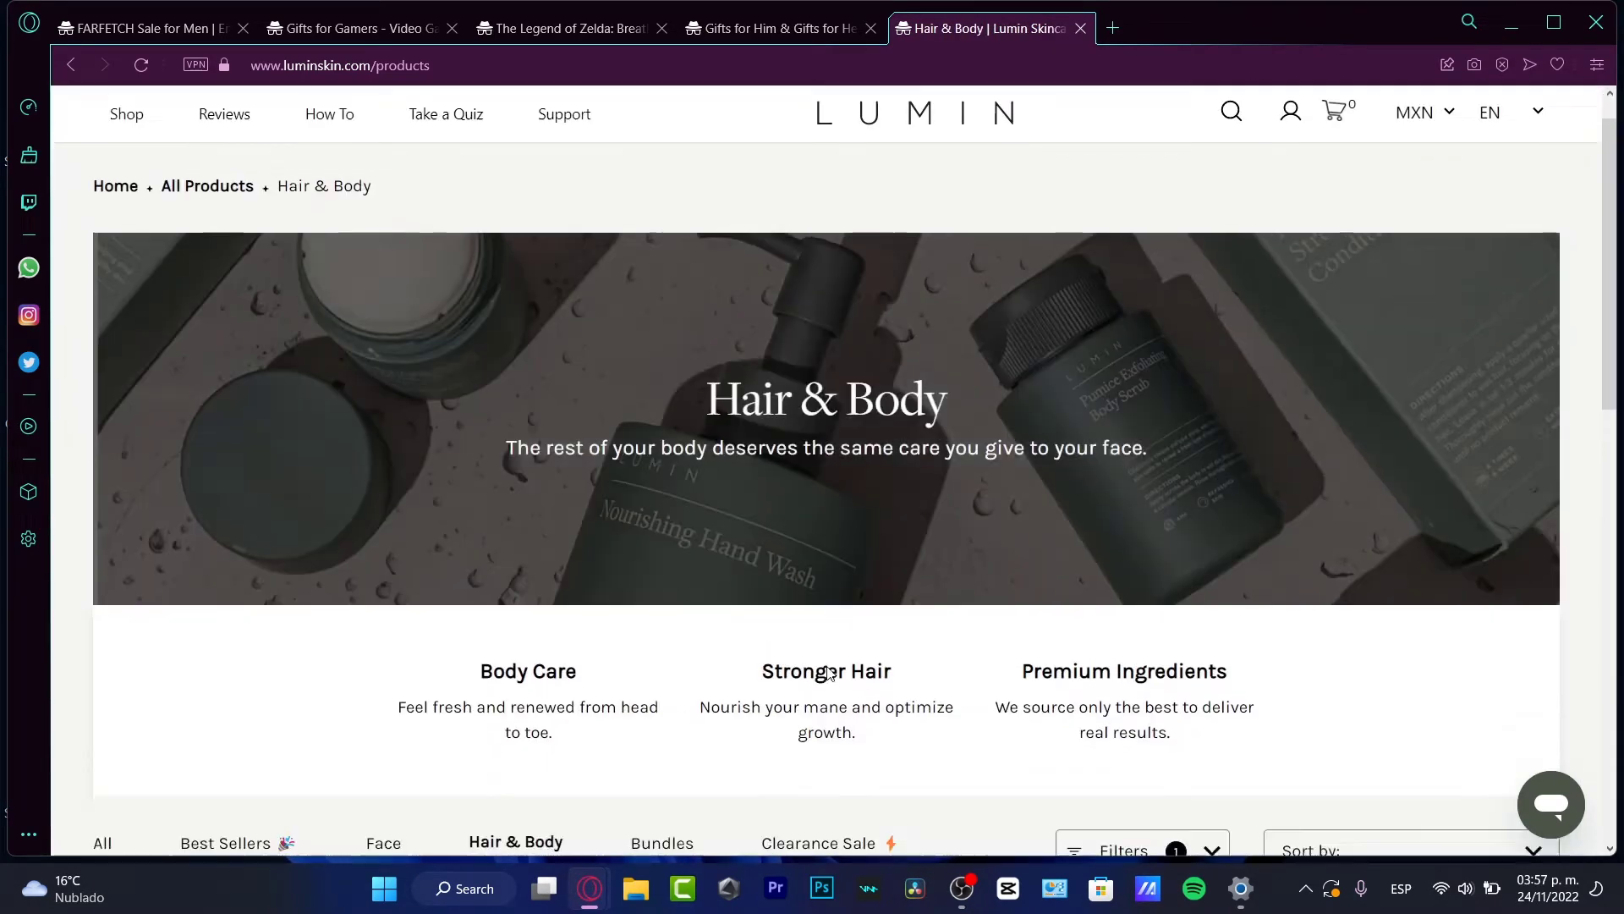
{"action": "scroll", "coordinate": [698, 589], "scroll_direction": "down", "scroll_amount": 3}
{"action": "left_click", "coordinate": [658, 569]}
{"action": "scroll", "coordinate": [762, 577], "scroll_direction": "down", "scroll_amount": 1}
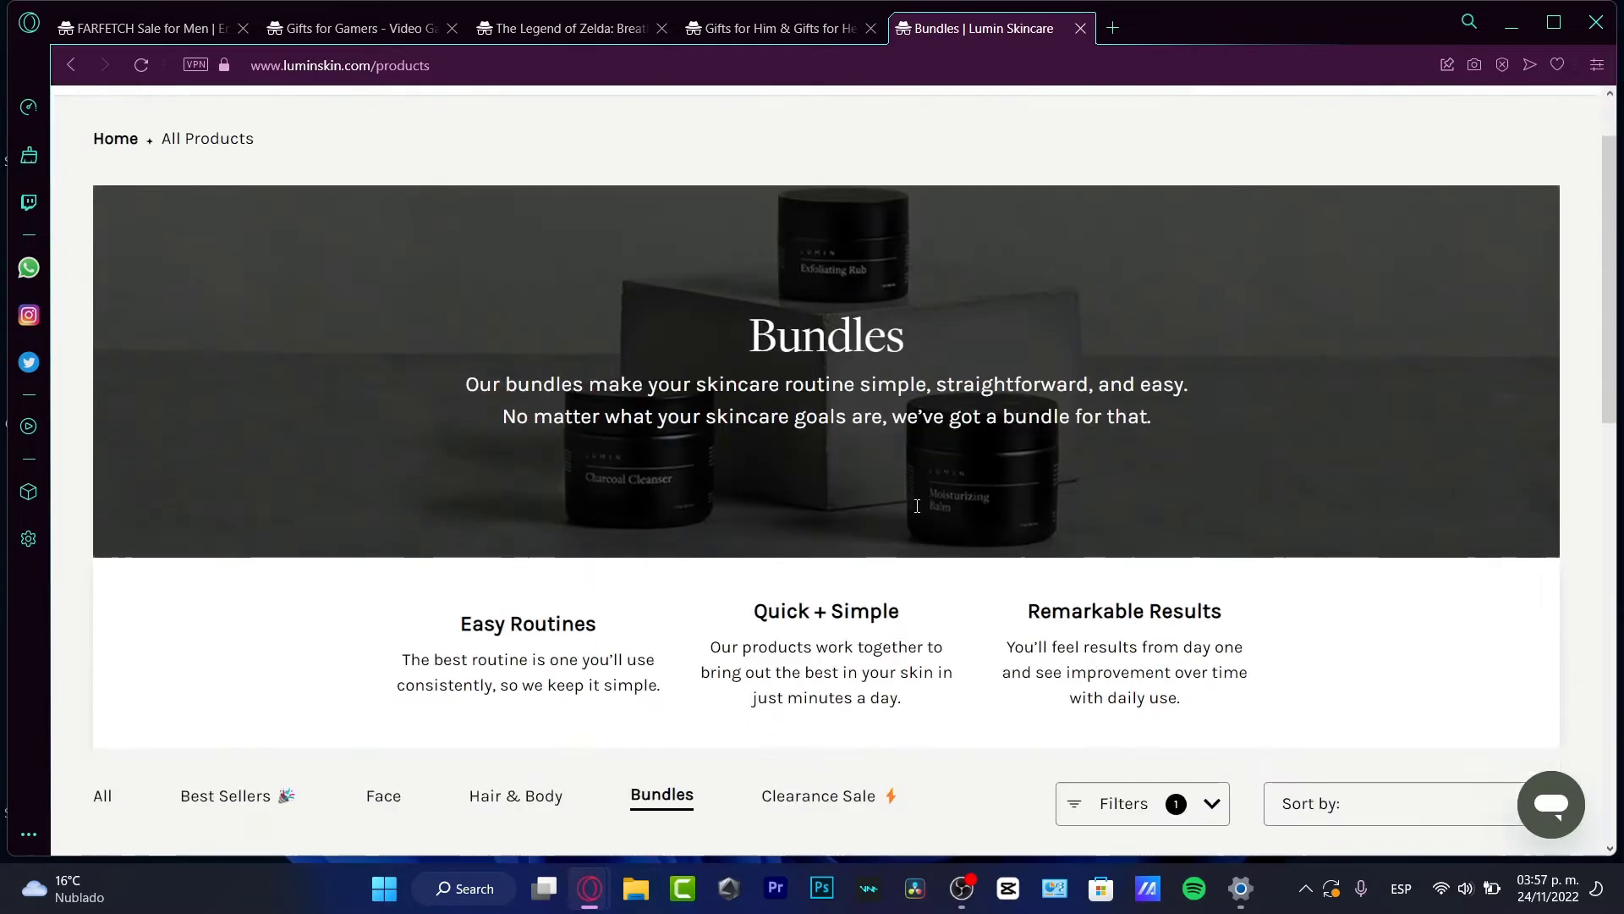
{"action": "scroll", "coordinate": [812, 579], "scroll_direction": "down", "scroll_amount": 2}
{"action": "left_click", "coordinate": [818, 577]}
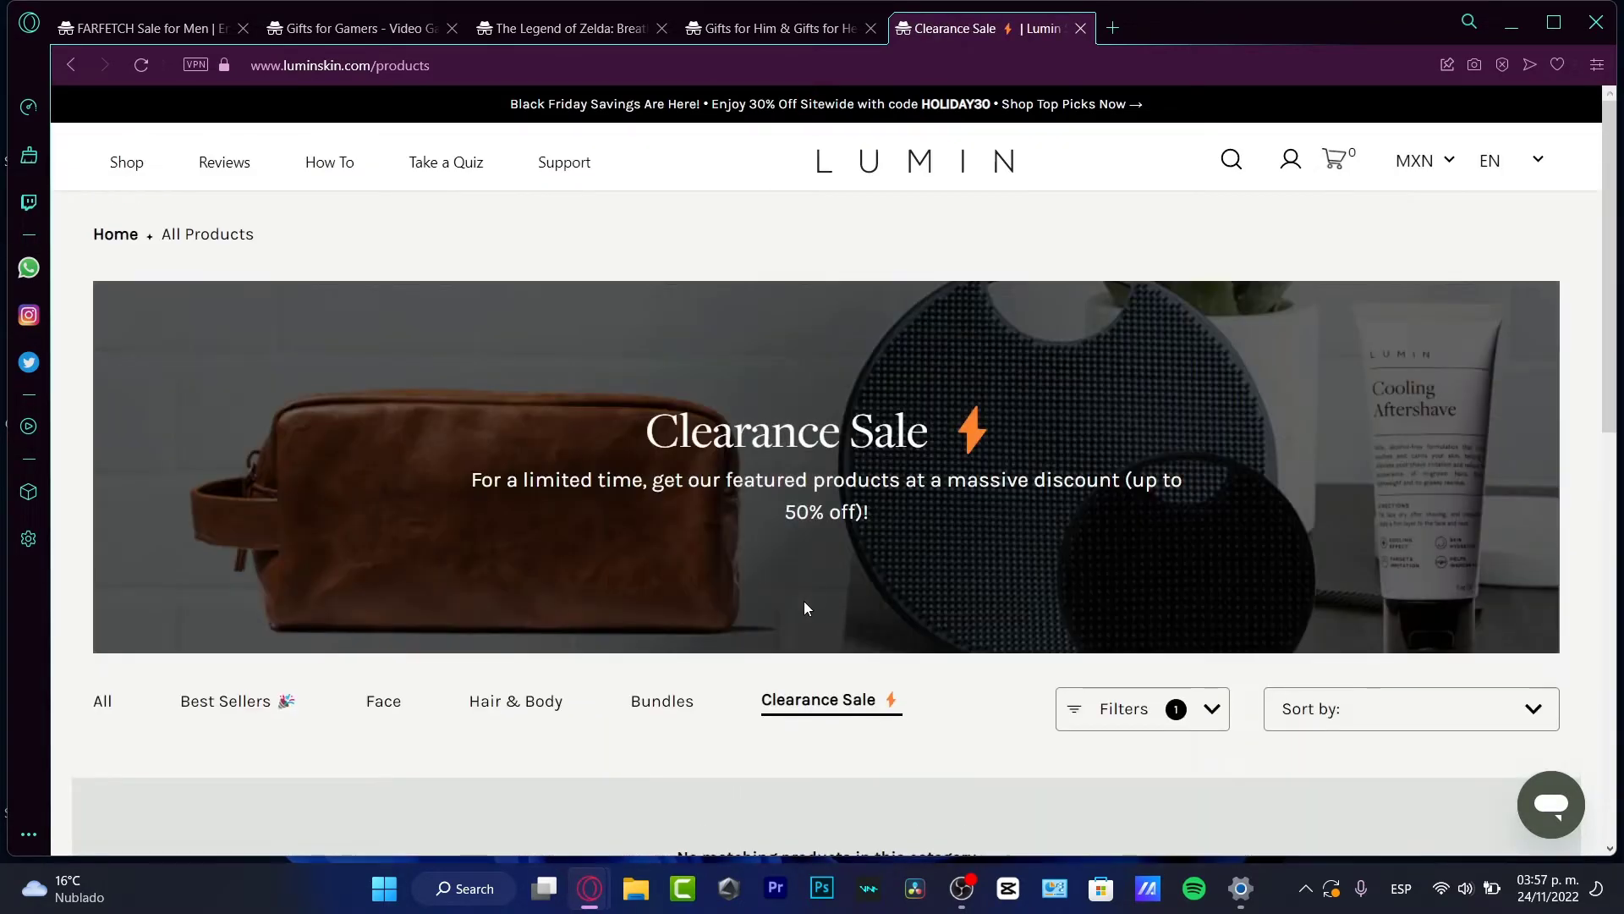
{"action": "scroll", "coordinate": [562, 500], "scroll_direction": "down", "scroll_amount": 3}
{"action": "scroll", "coordinate": [566, 519], "scroll_direction": "up", "scroll_amount": 3}
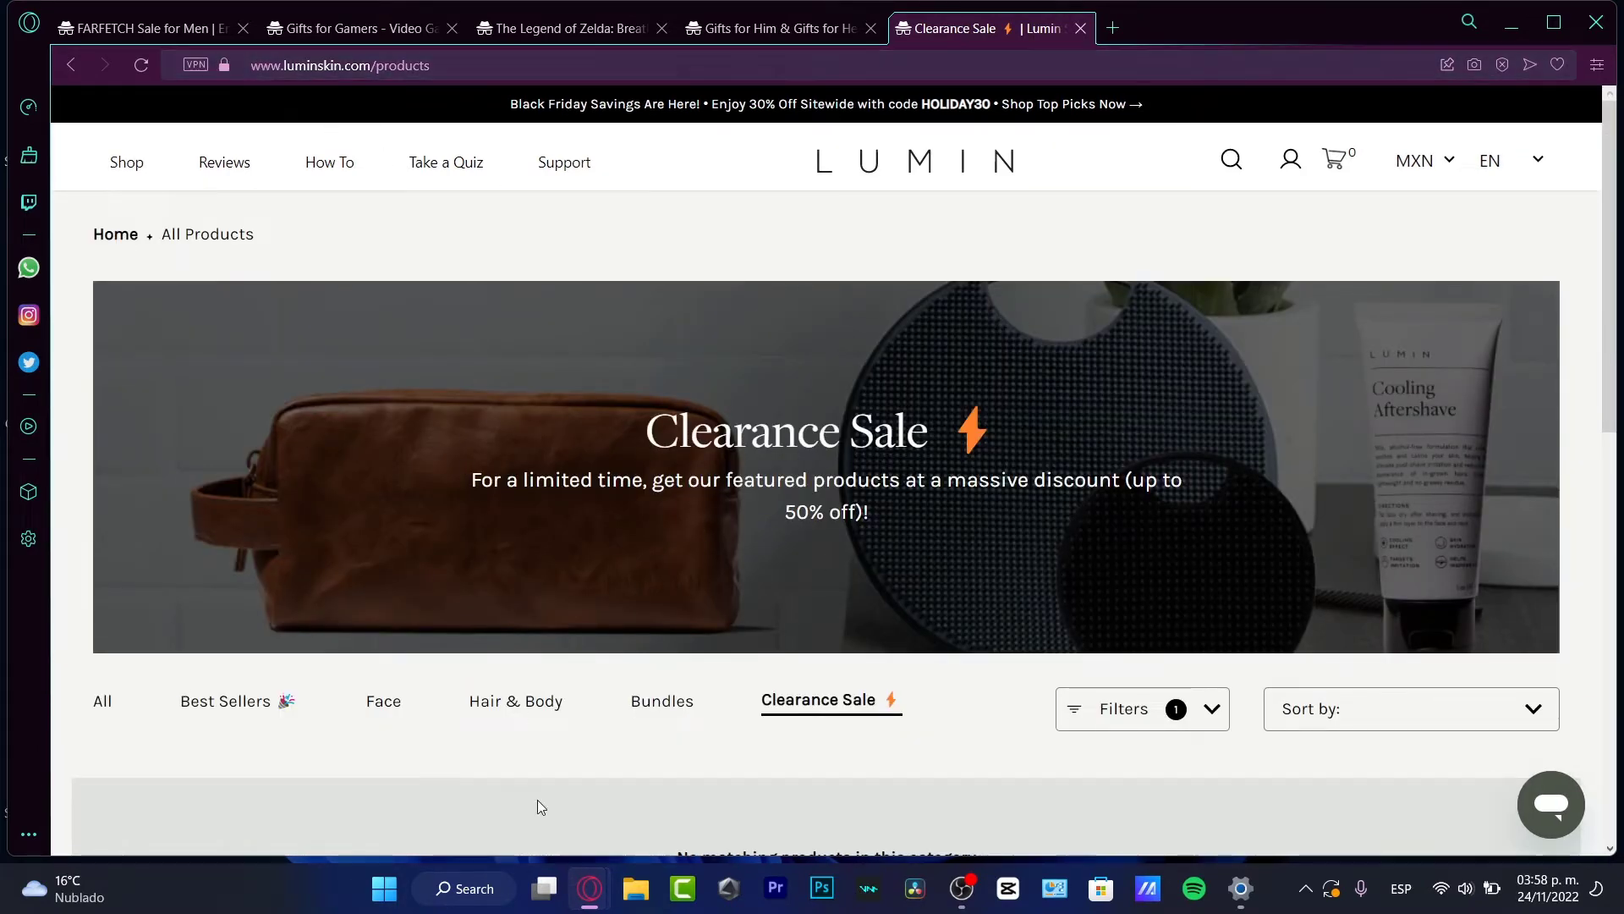
Step: Preview the Modern and Venue Shopify themes, then view the free themes collection with Dawn
{"action": "mouse_move", "coordinate": [590, 888]}
{"action": "left_click", "coordinate": [508, 786]}
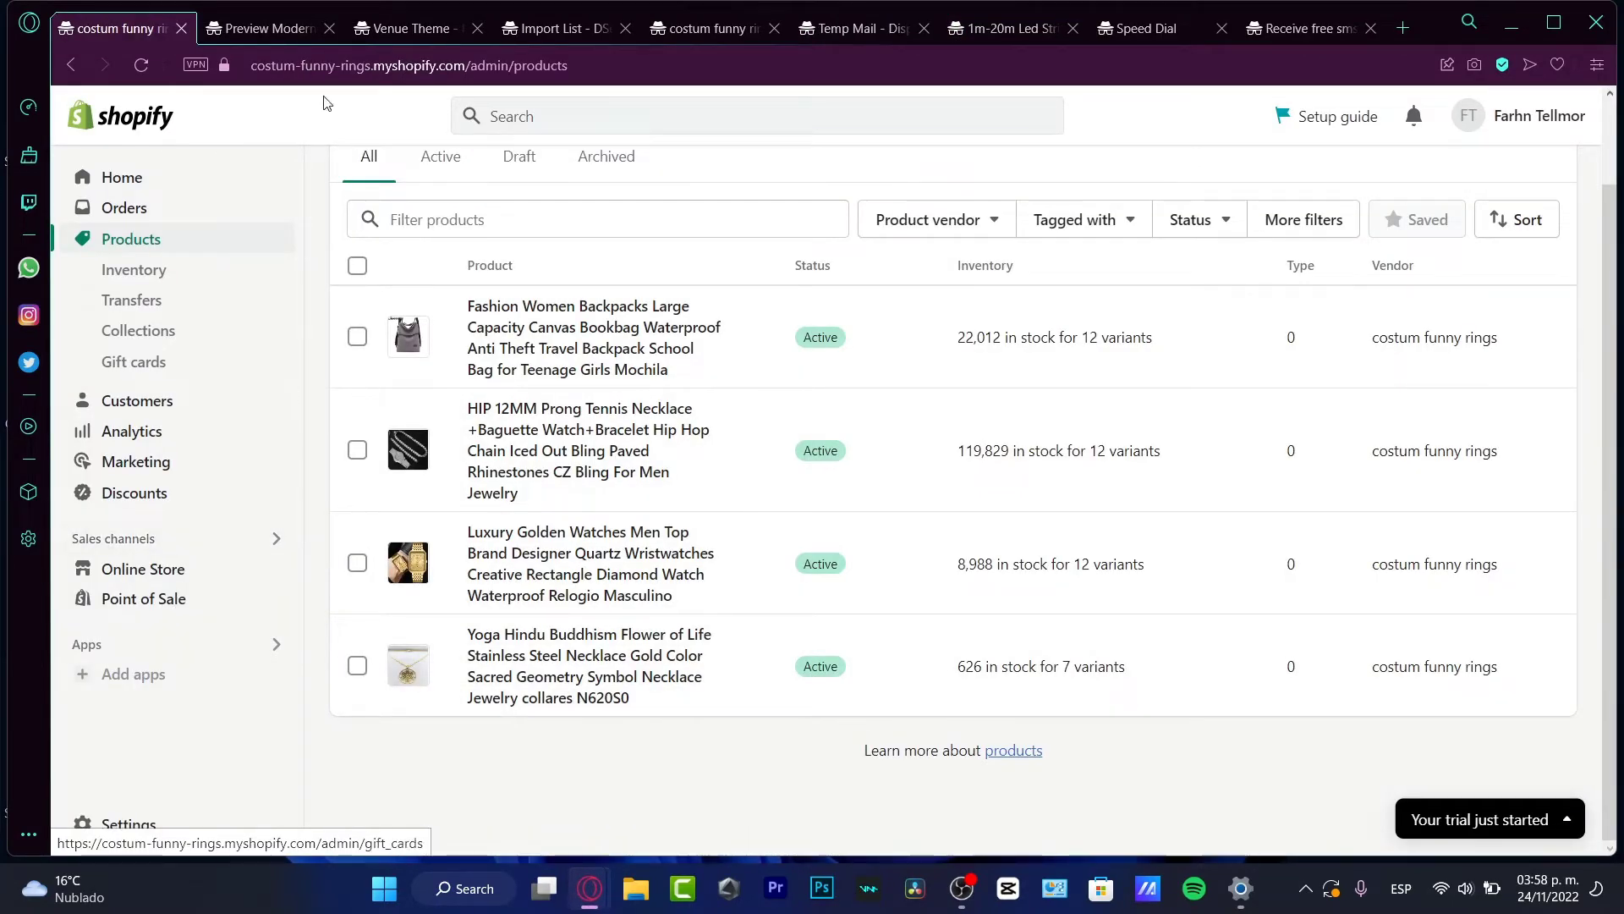
{"action": "left_click", "coordinate": [273, 28]}
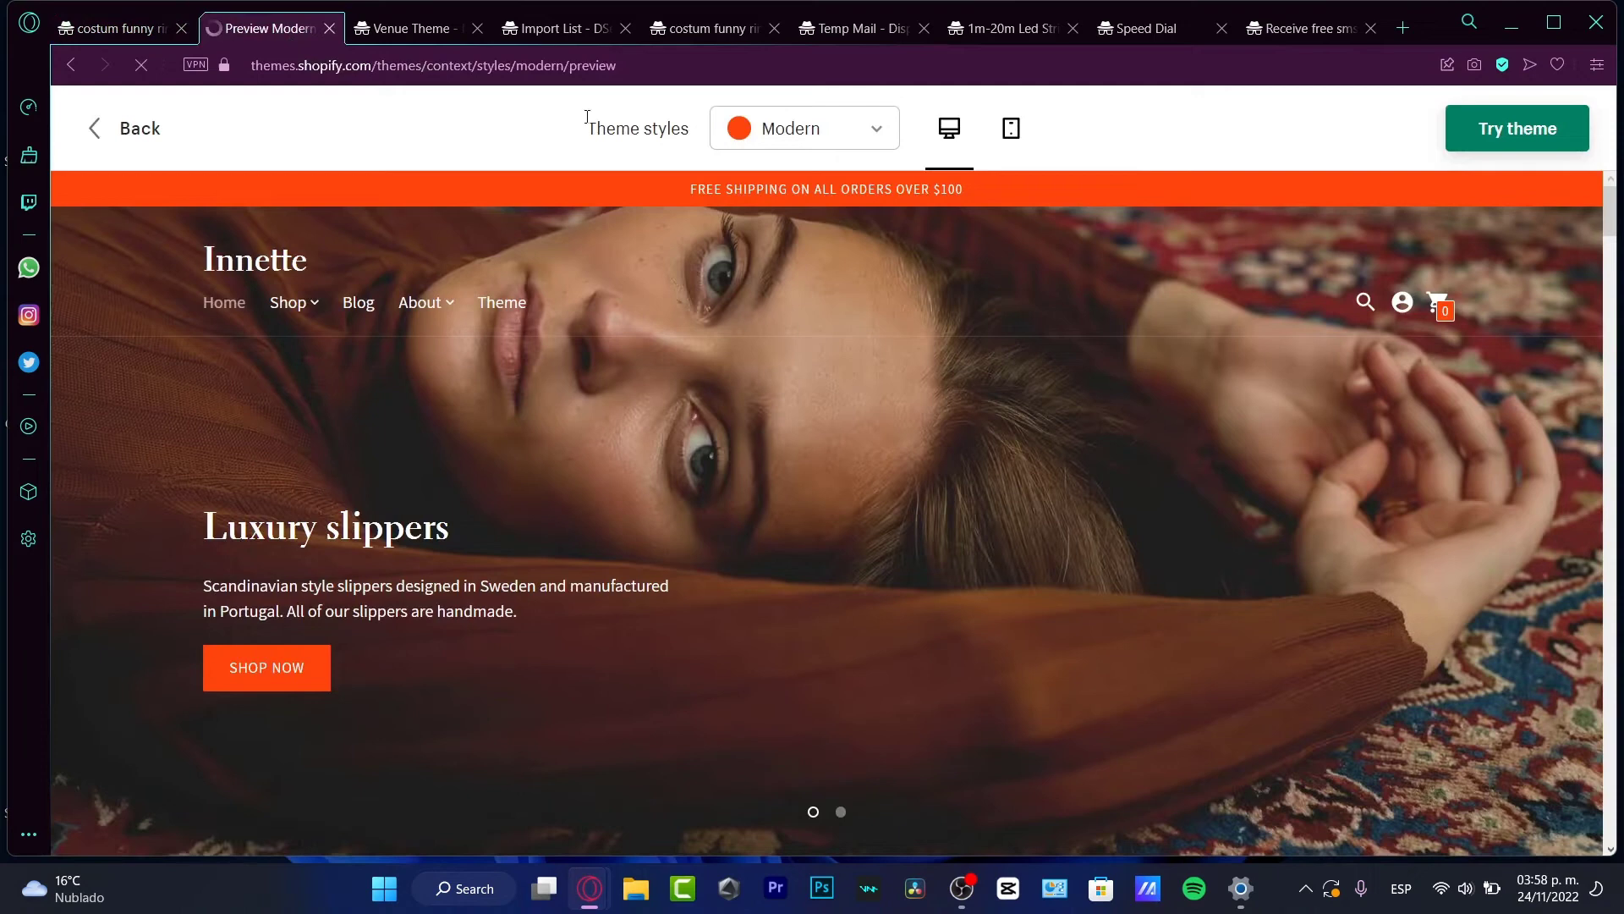
{"action": "left_click", "coordinate": [409, 32]}
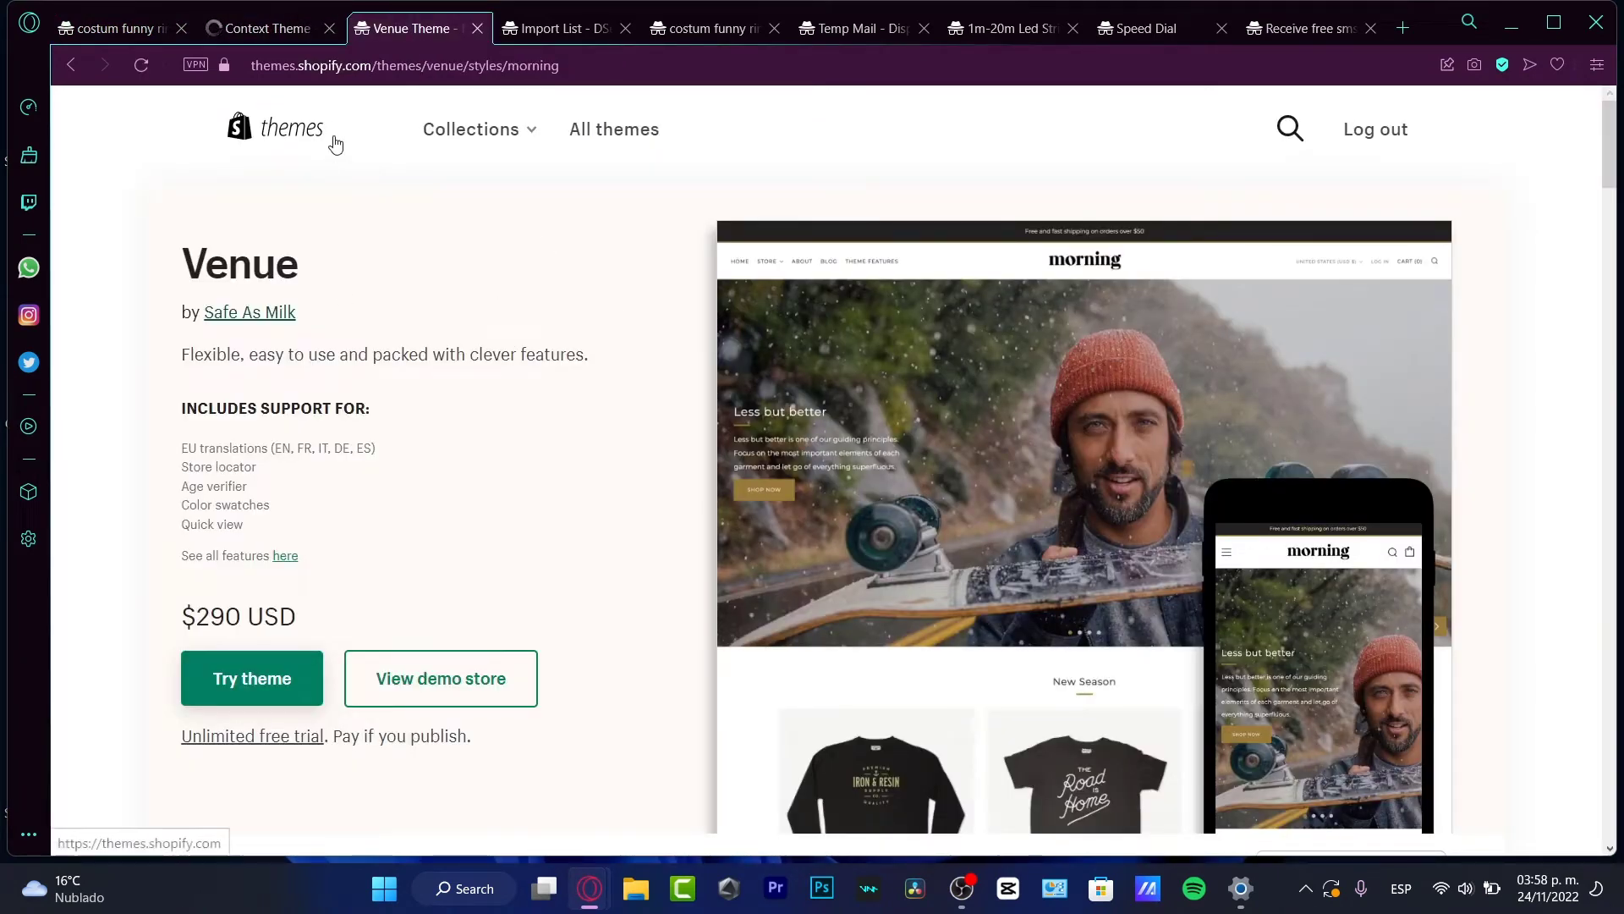
{"action": "key", "text": "ctrl+a"}
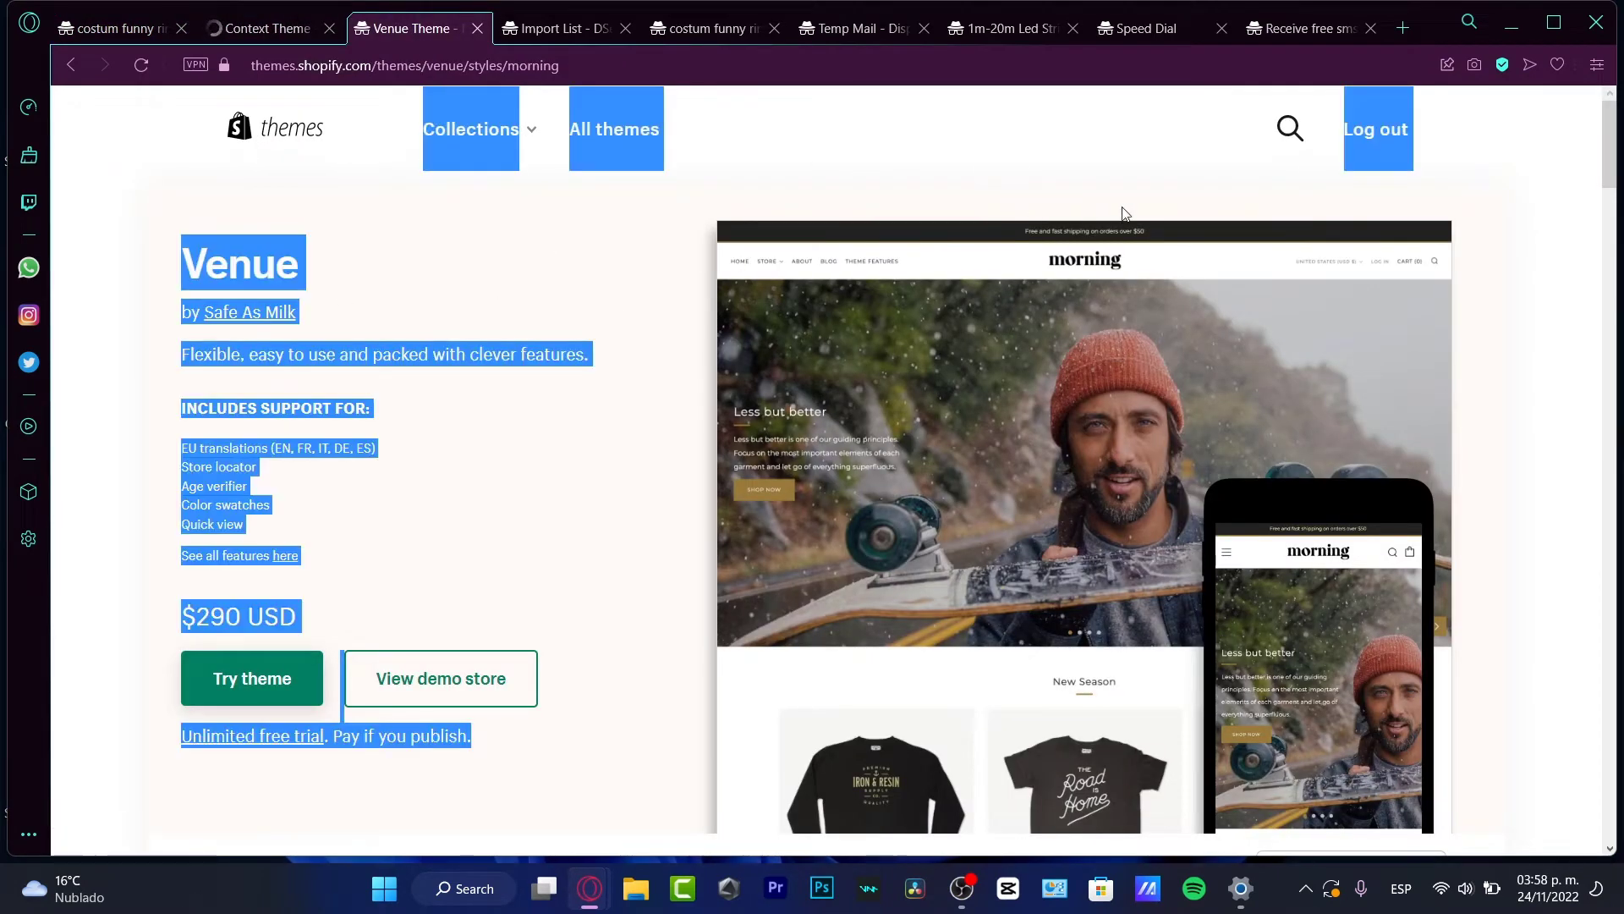
{"action": "left_click", "coordinate": [1515, 221]}
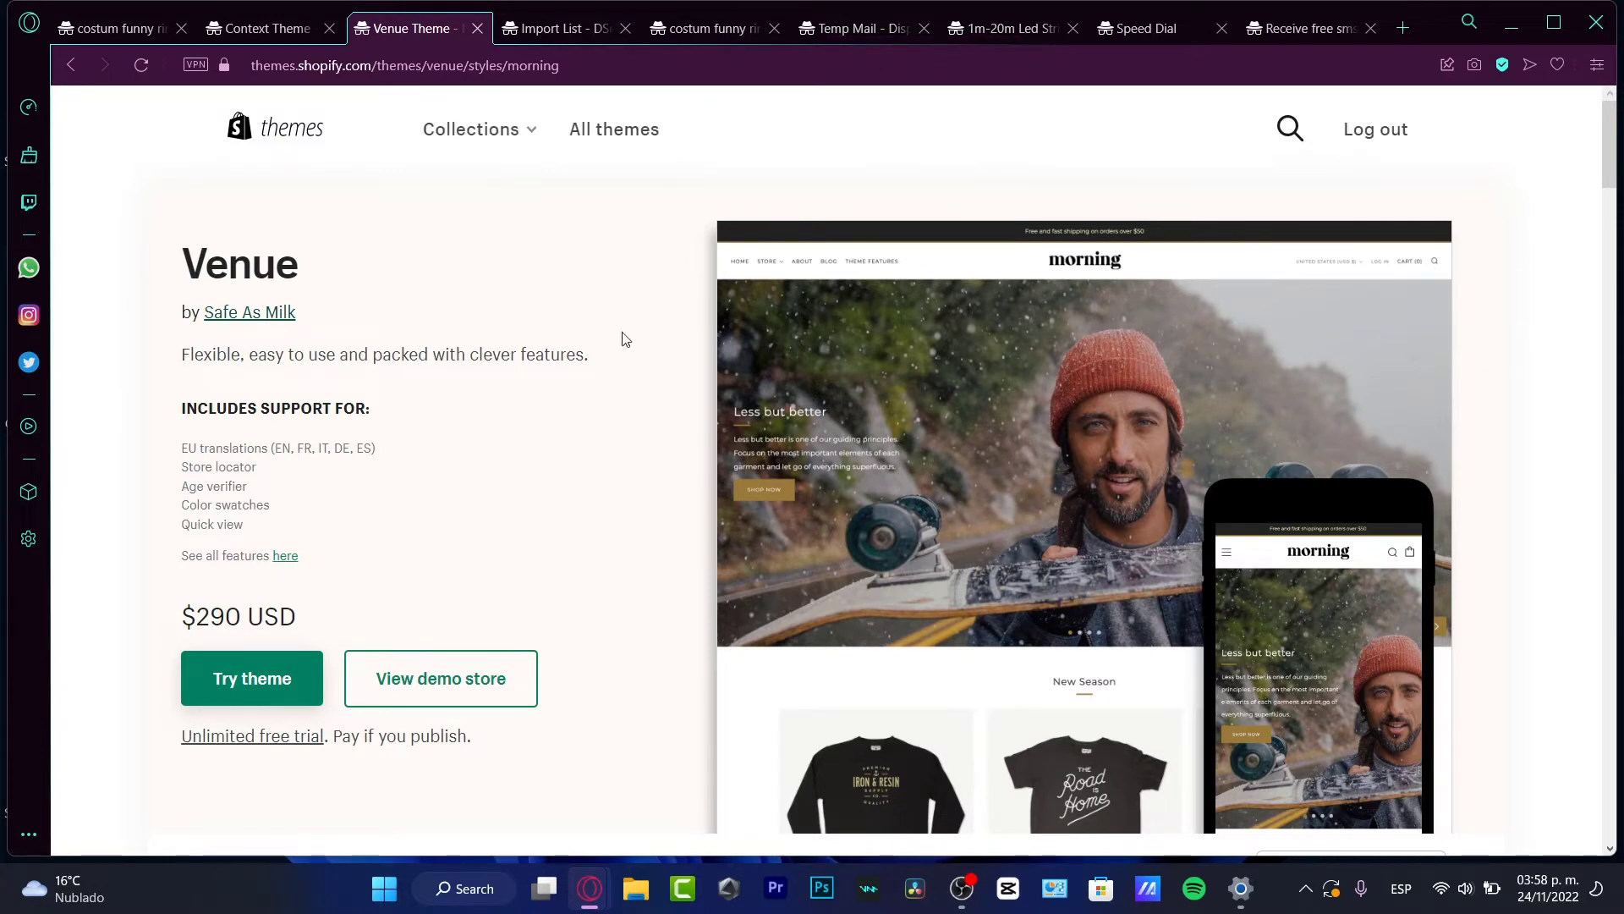
{"action": "mouse_move", "coordinate": [478, 129]}
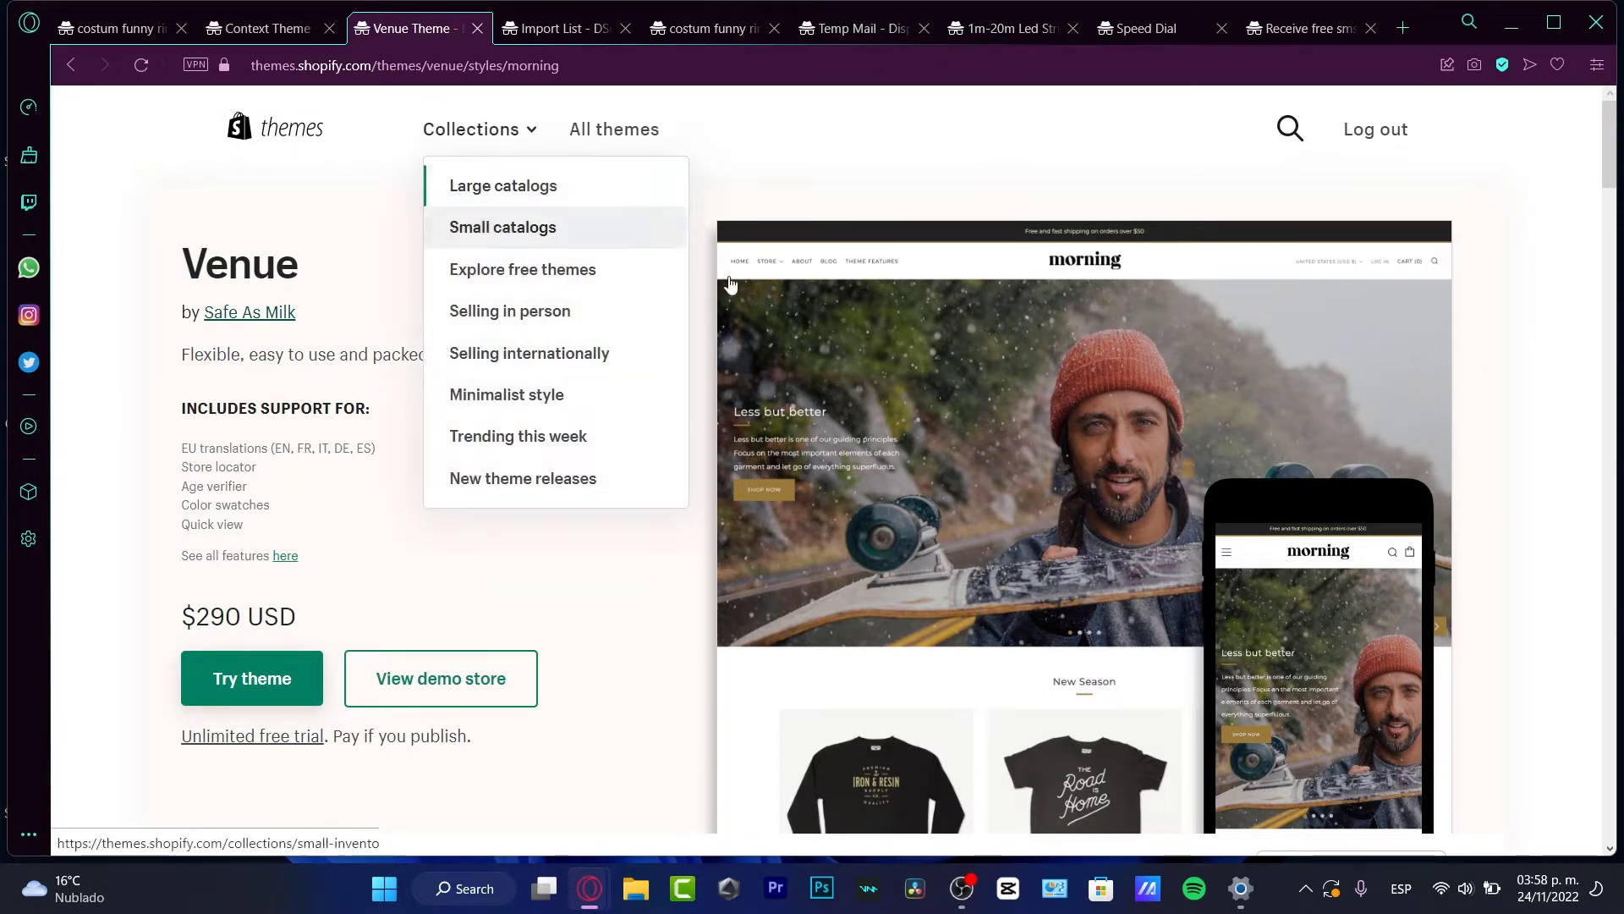
{"action": "left_click", "coordinate": [624, 271]}
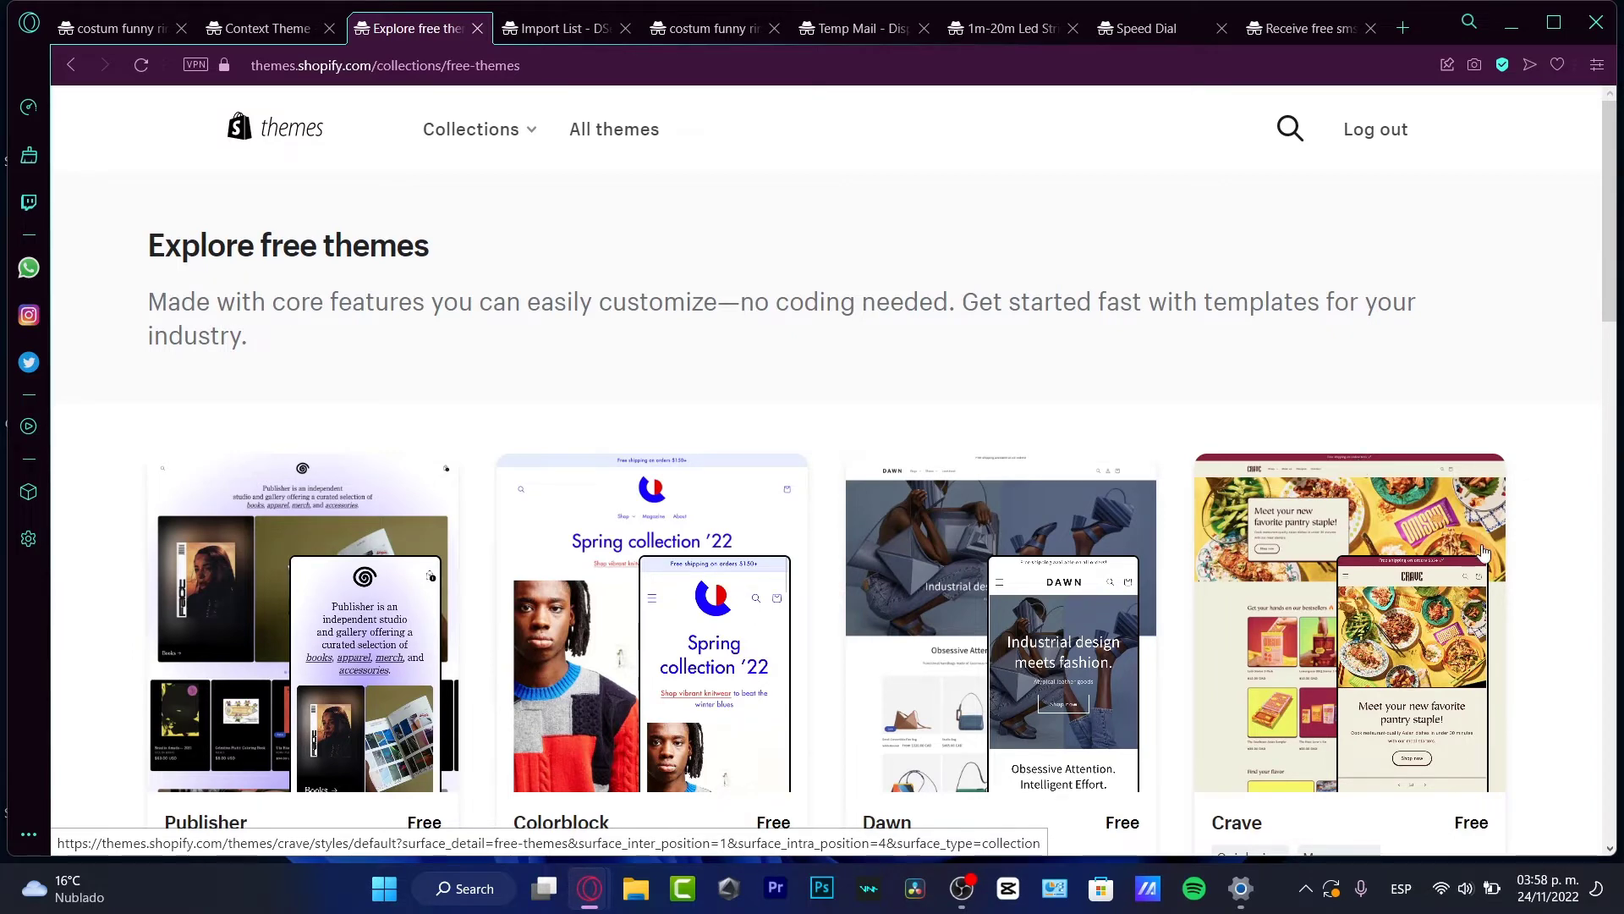
{"action": "scroll", "coordinate": [1485, 552], "scroll_direction": "down", "scroll_amount": 3}
{"action": "left_click_drag", "start_coordinate": [935, 513], "coordinate": [855, 516]}
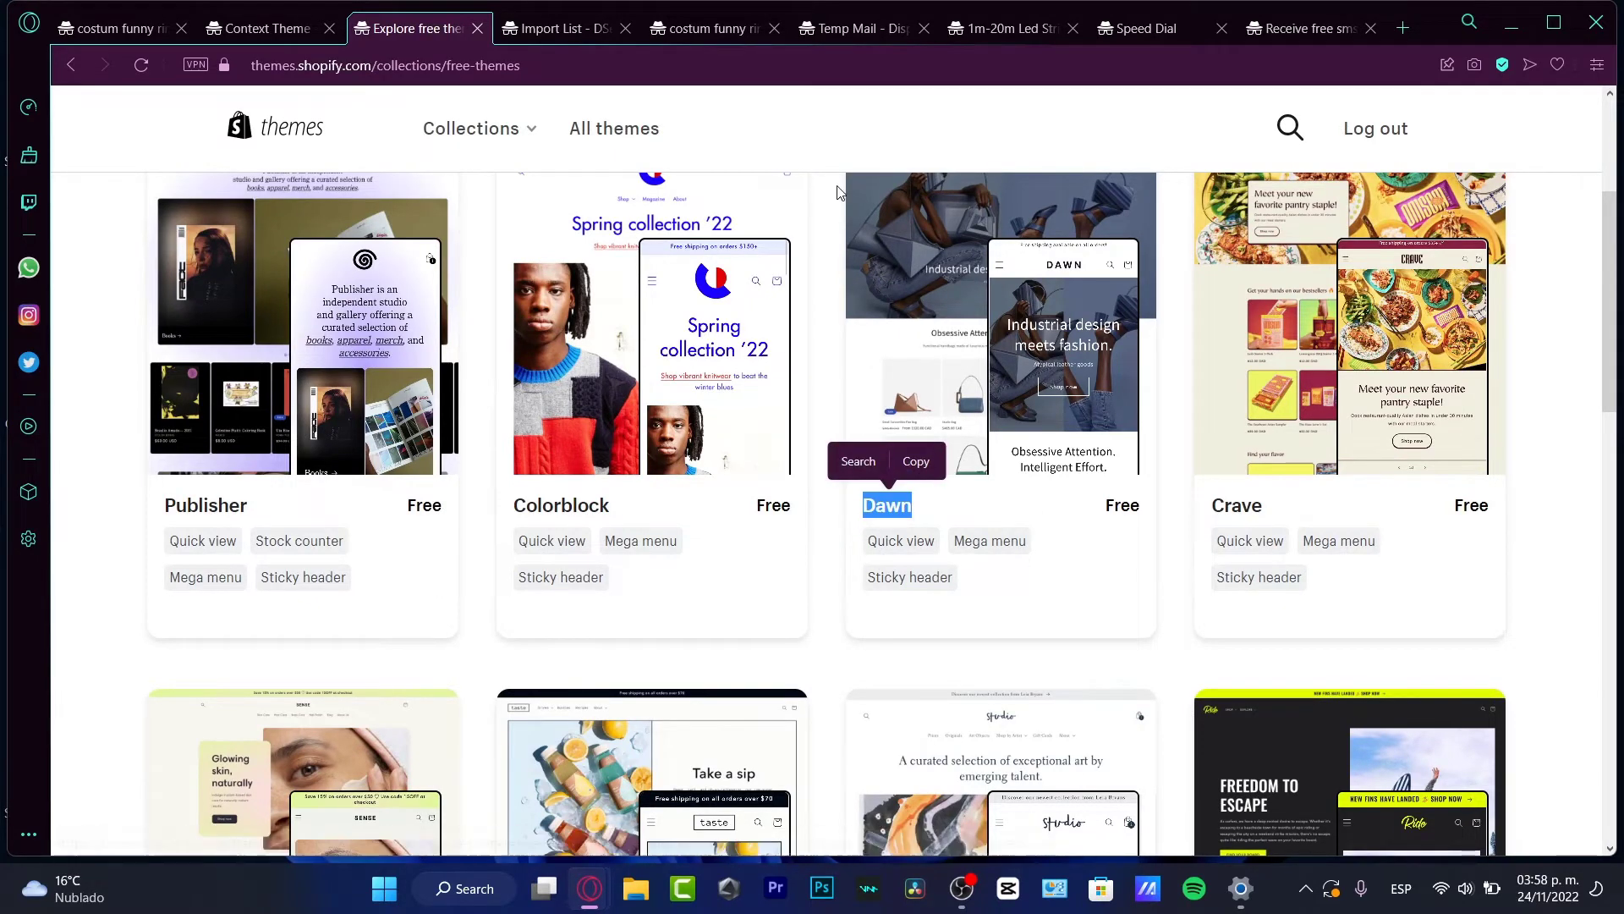
{"action": "left_click", "coordinate": [122, 32]}
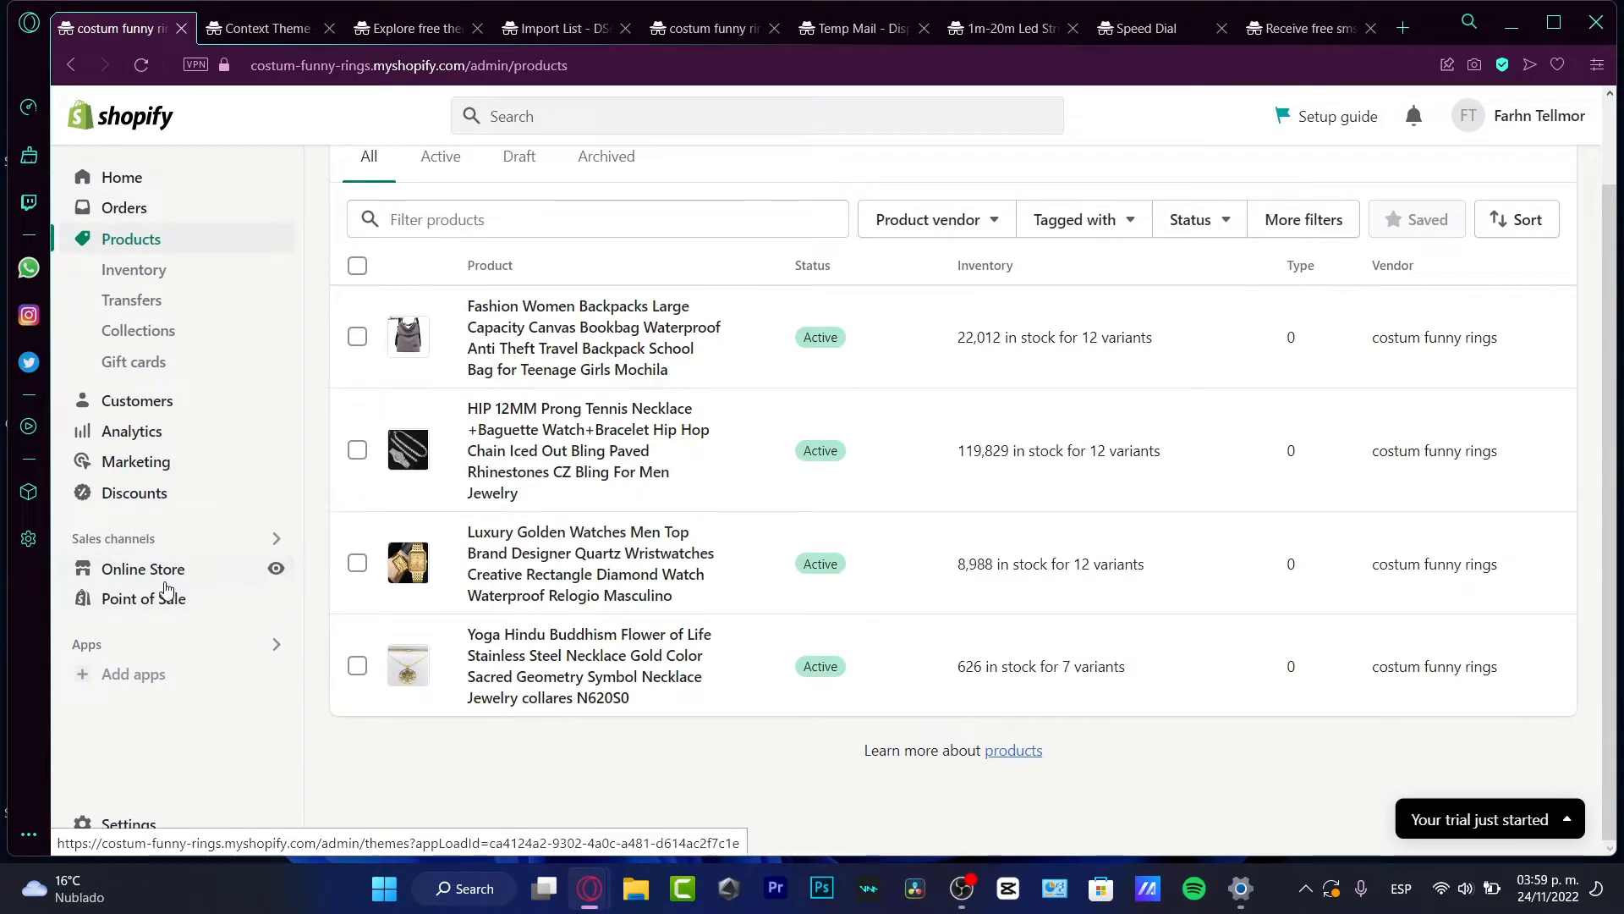
{"action": "left_click", "coordinate": [161, 571]}
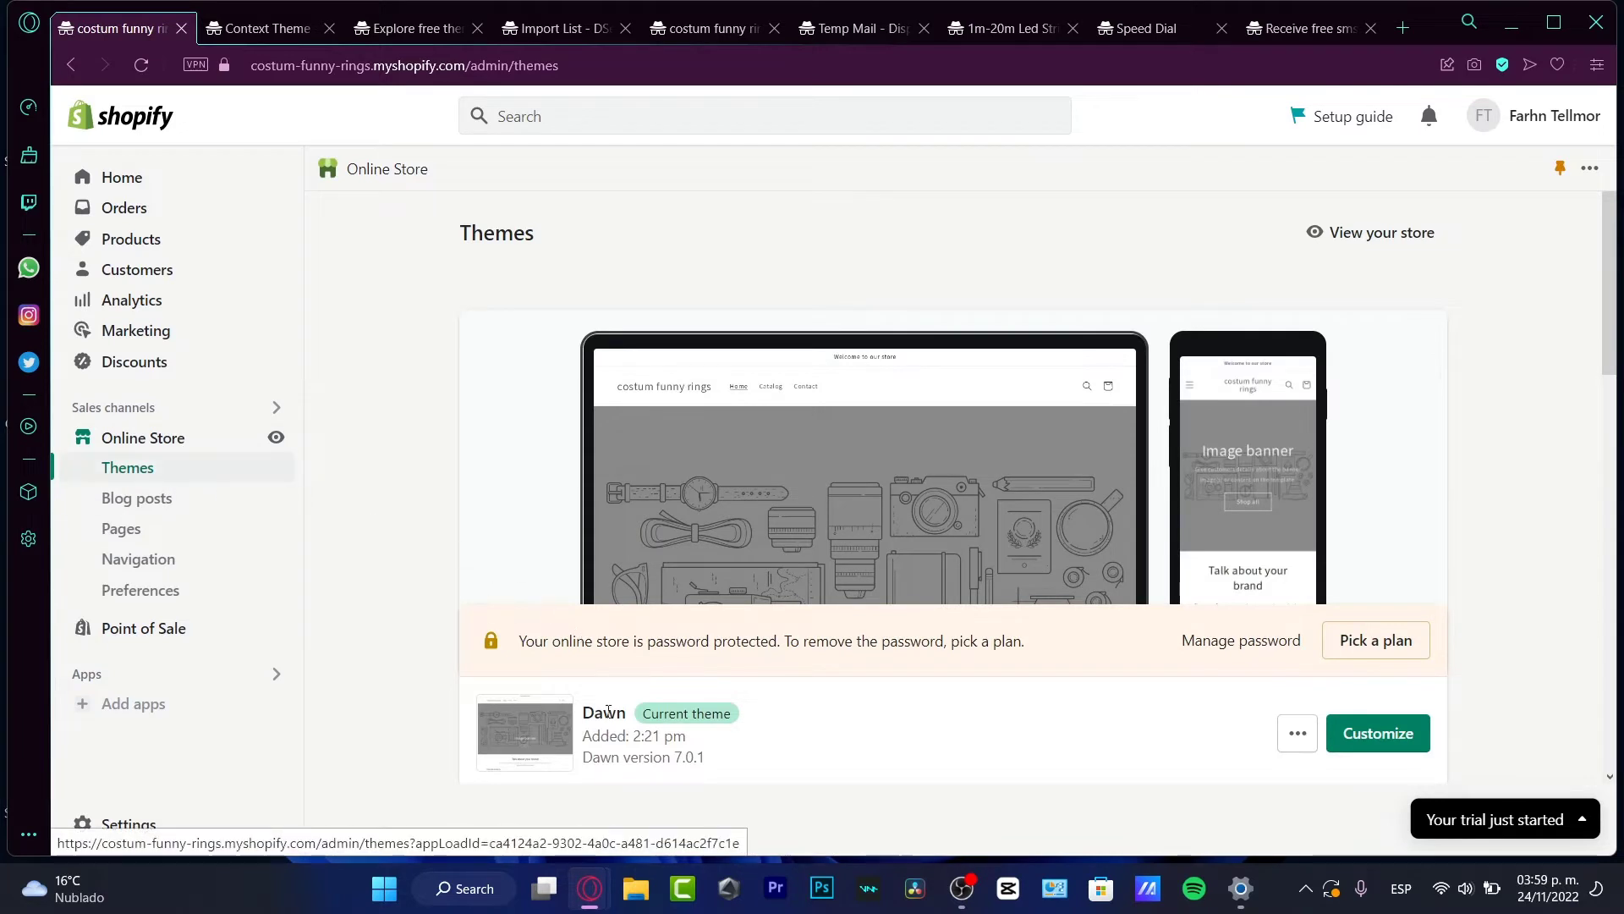
{"action": "double_click", "coordinate": [608, 710]}
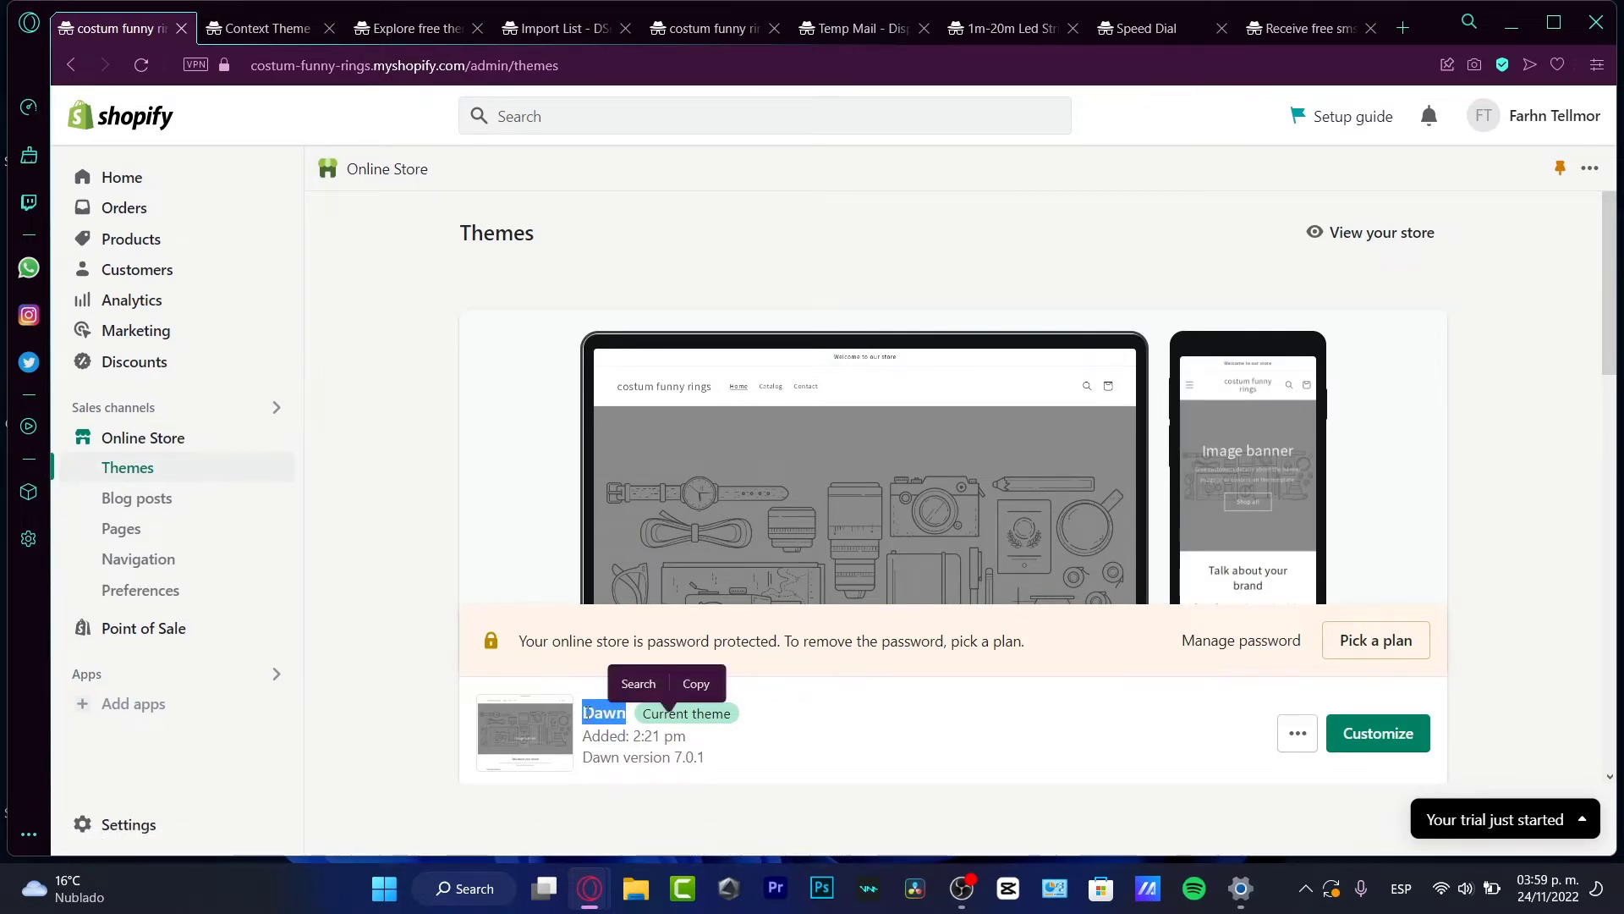
{"action": "left_click", "coordinate": [761, 724]}
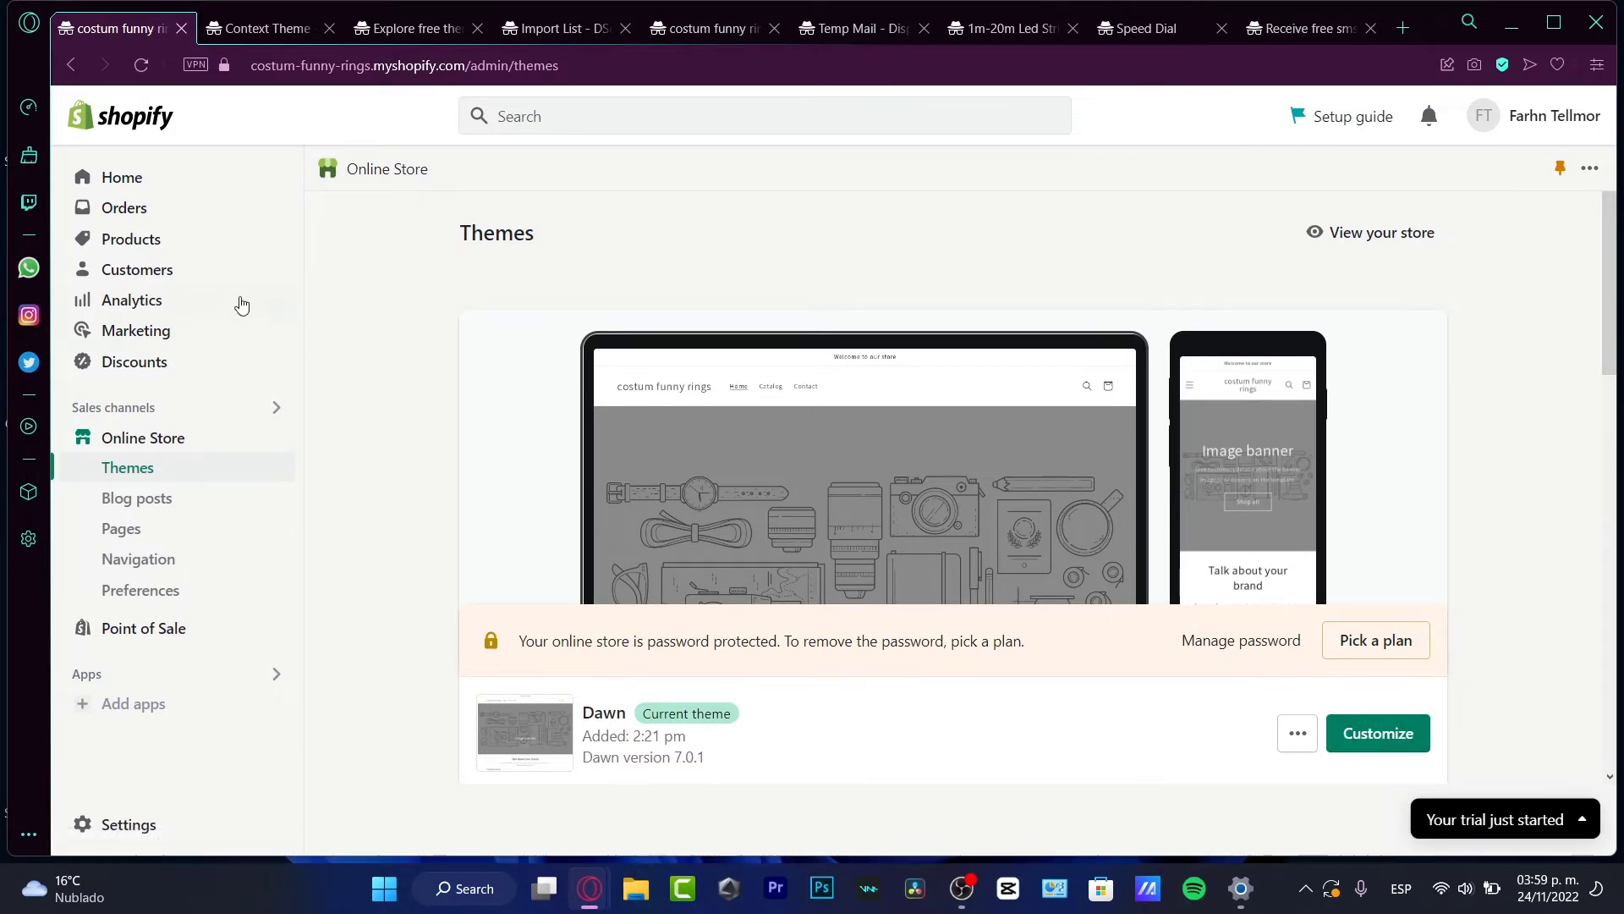
{"action": "left_click", "coordinate": [157, 241]}
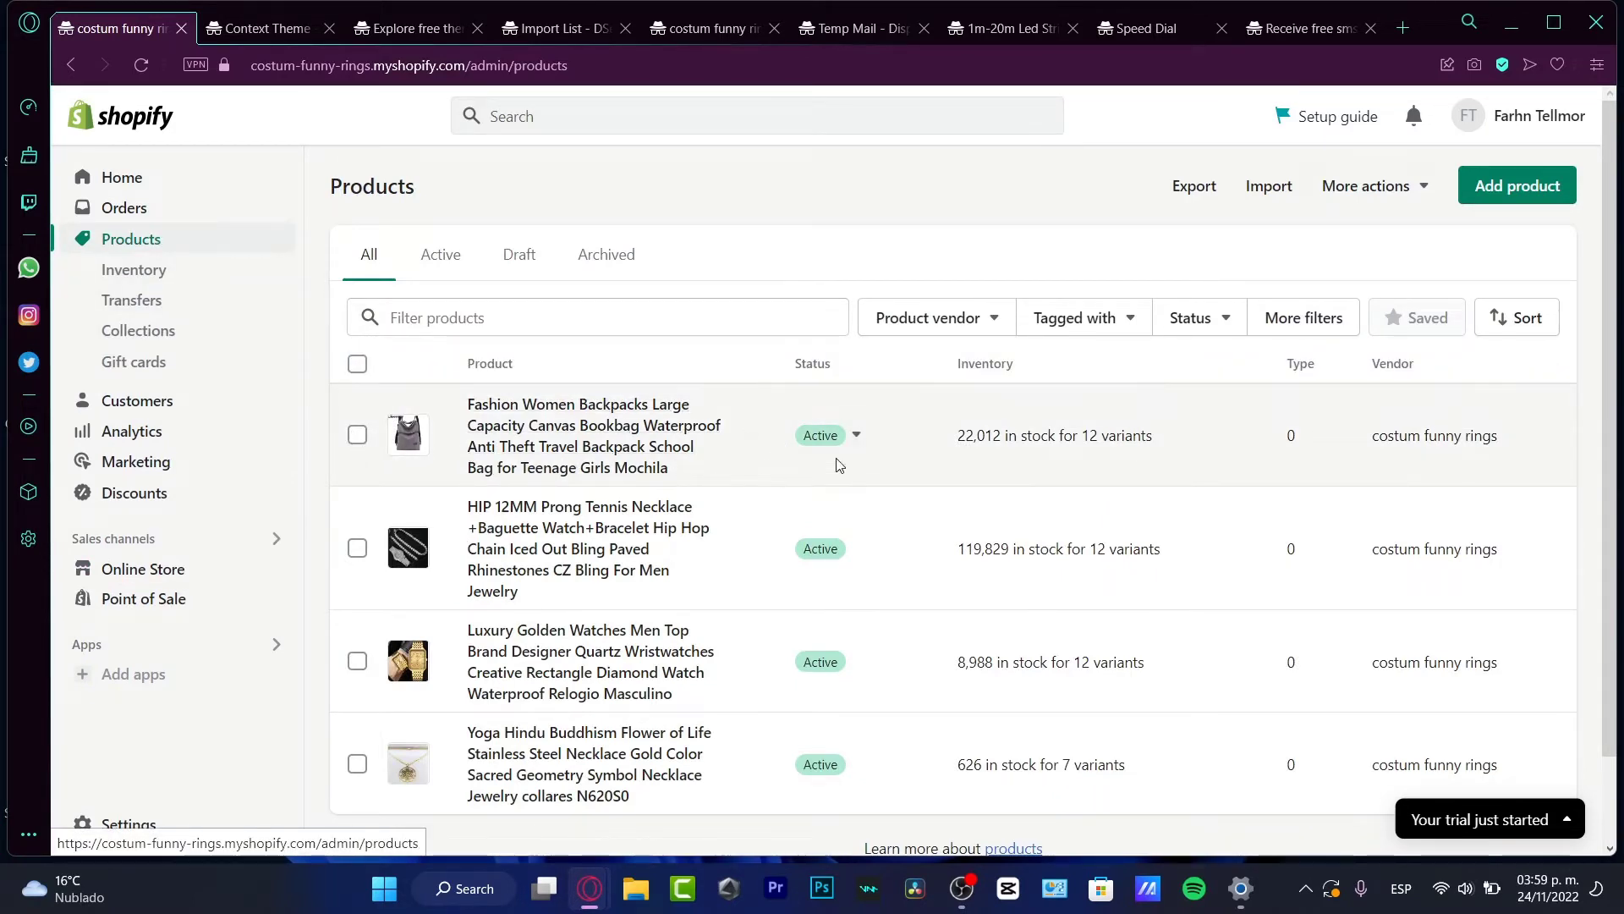
Step: Add Luxury Golden Watches to the Home page collection, then go to Online Store themes
{"action": "left_click", "coordinate": [856, 549]}
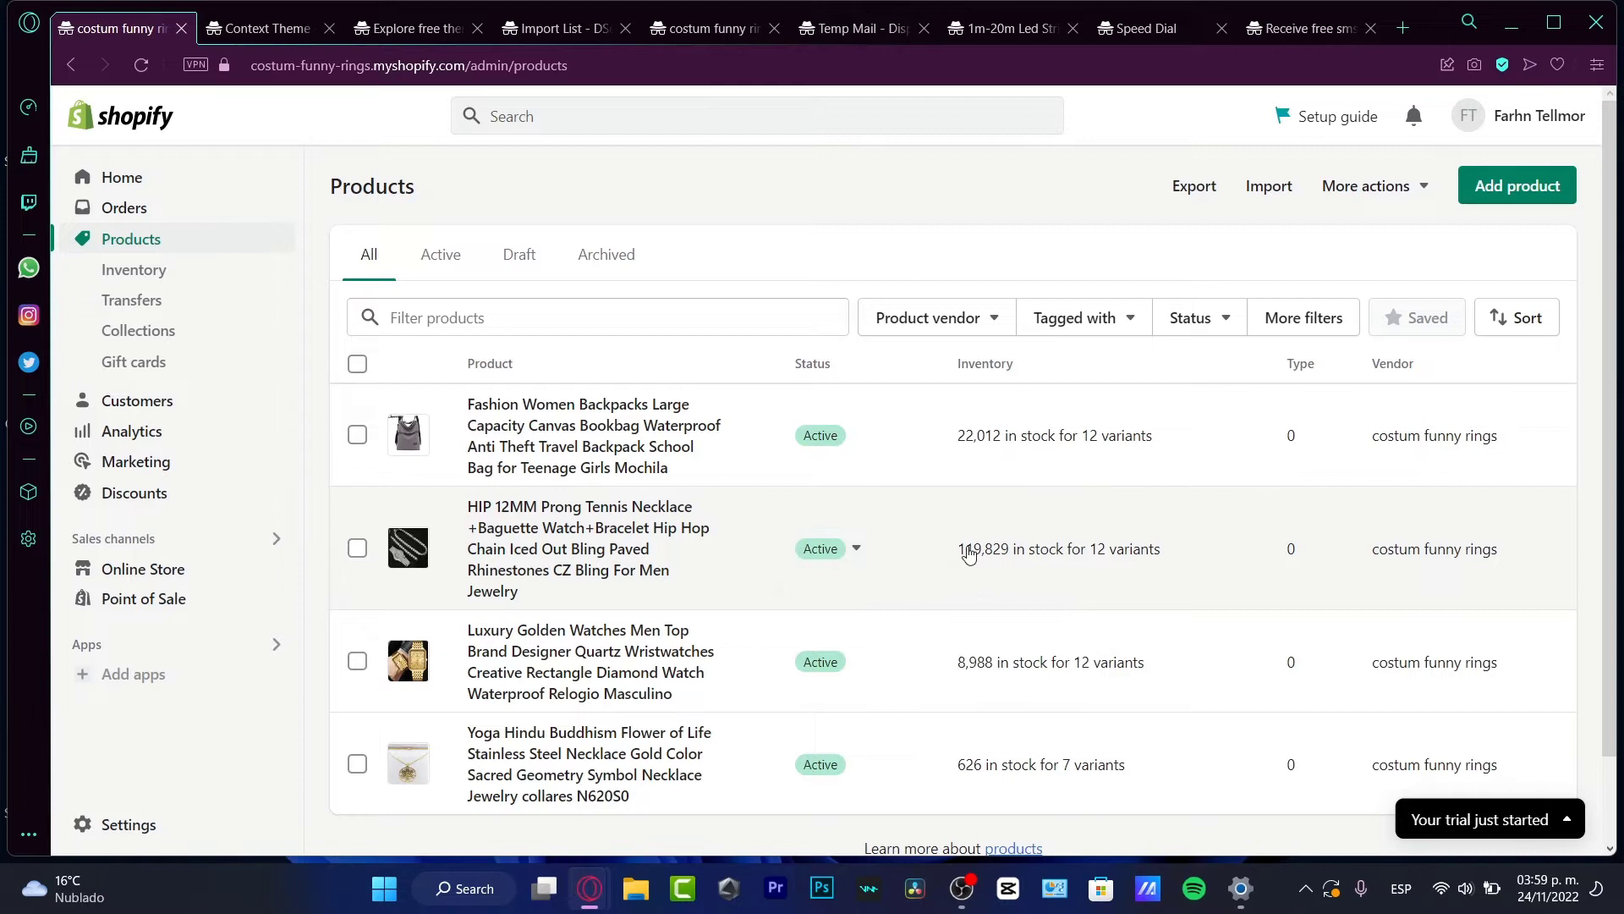
{"action": "left_click", "coordinate": [357, 553]}
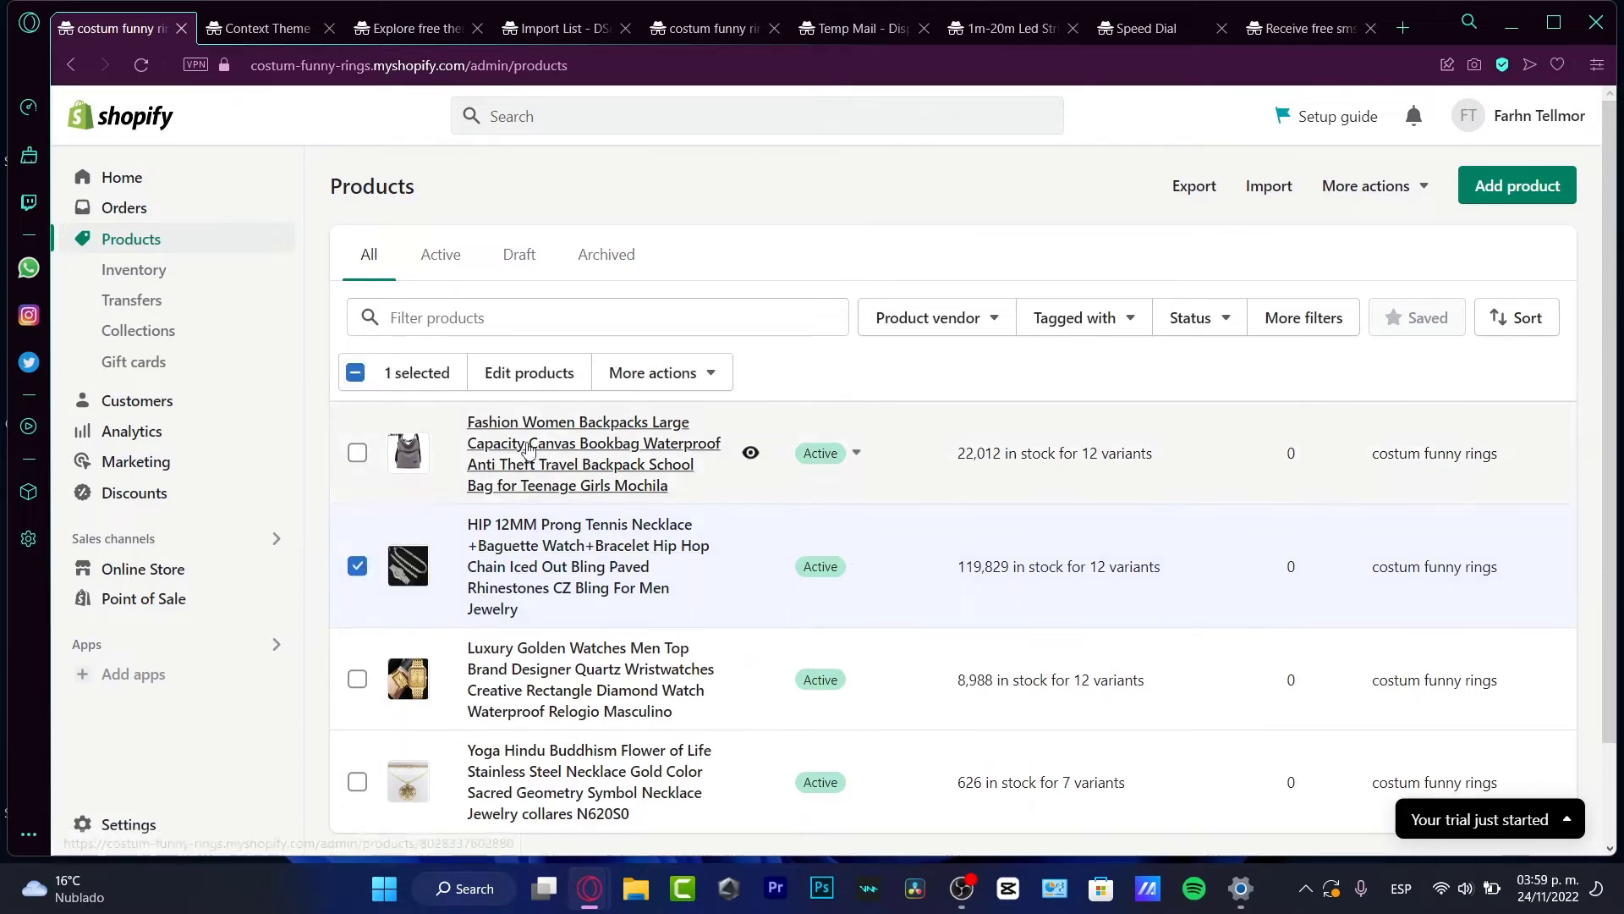
{"action": "left_click", "coordinate": [686, 372]}
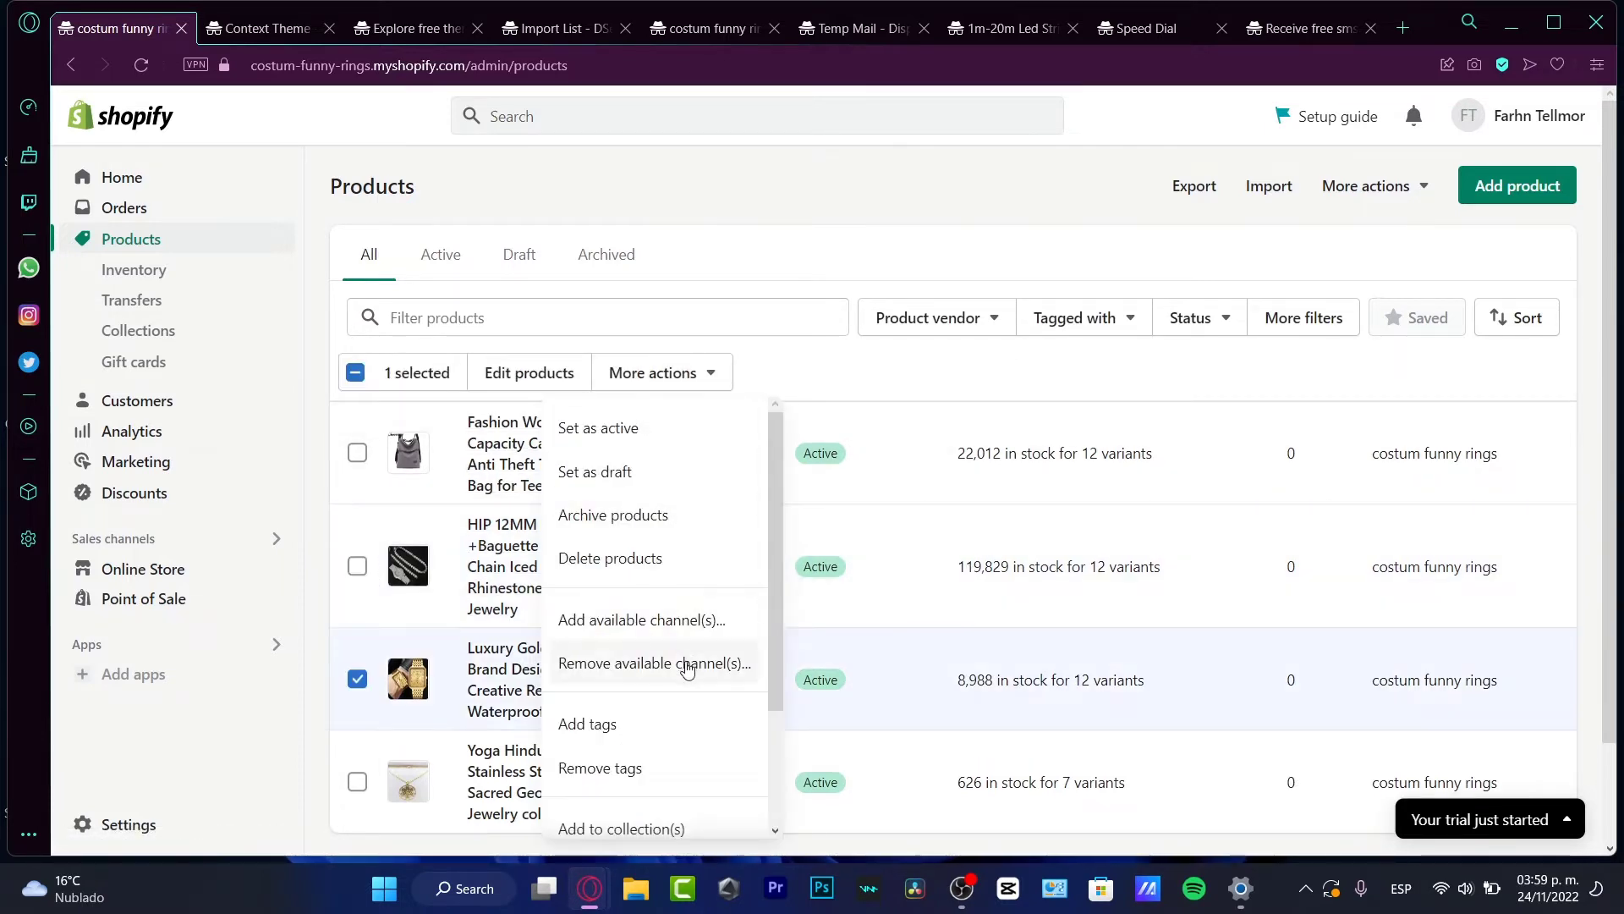
{"action": "scroll", "coordinate": [661, 723], "scroll_direction": "down", "scroll_amount": 2}
{"action": "left_click", "coordinate": [653, 666]}
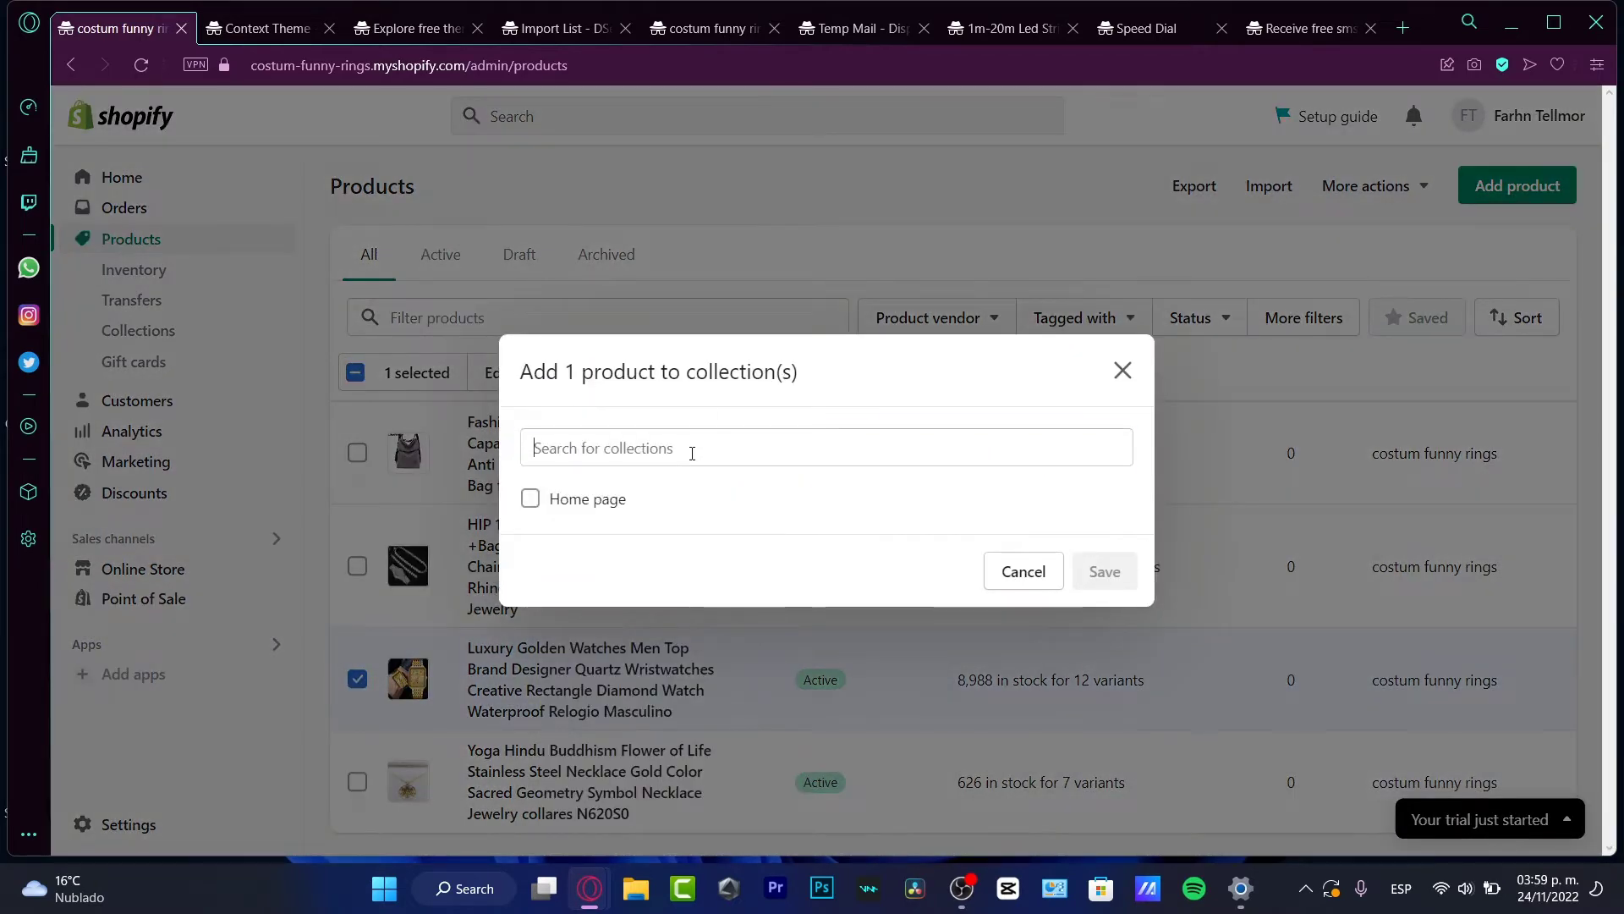
{"action": "left_click", "coordinate": [622, 501]}
{"action": "key", "text": "Return"}
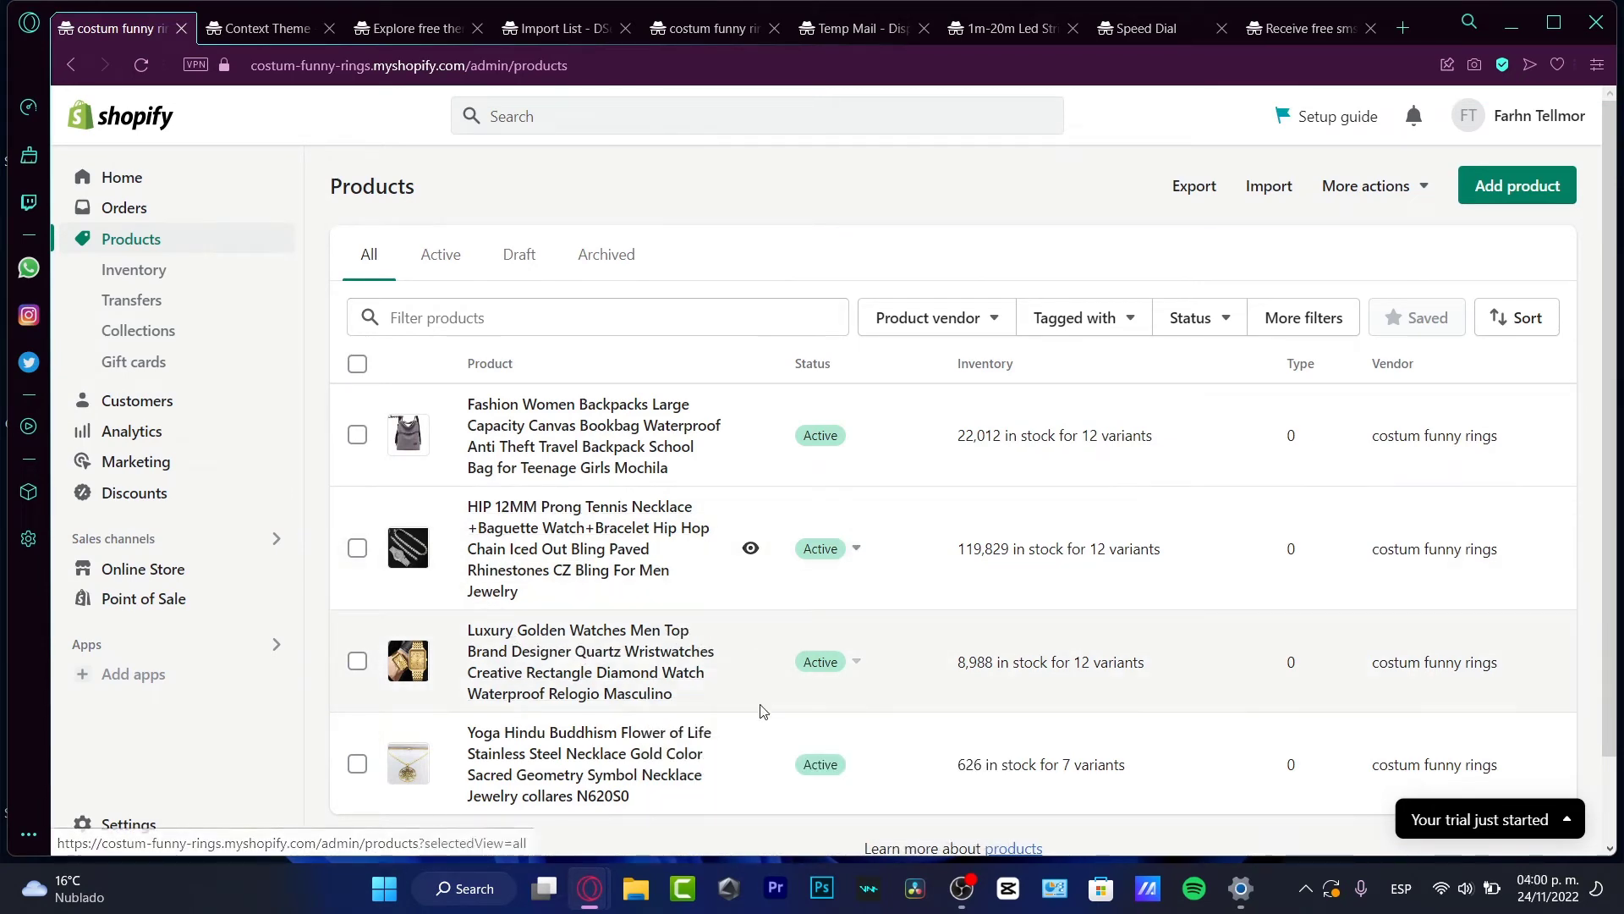
{"action": "left_click", "coordinate": [121, 574]}
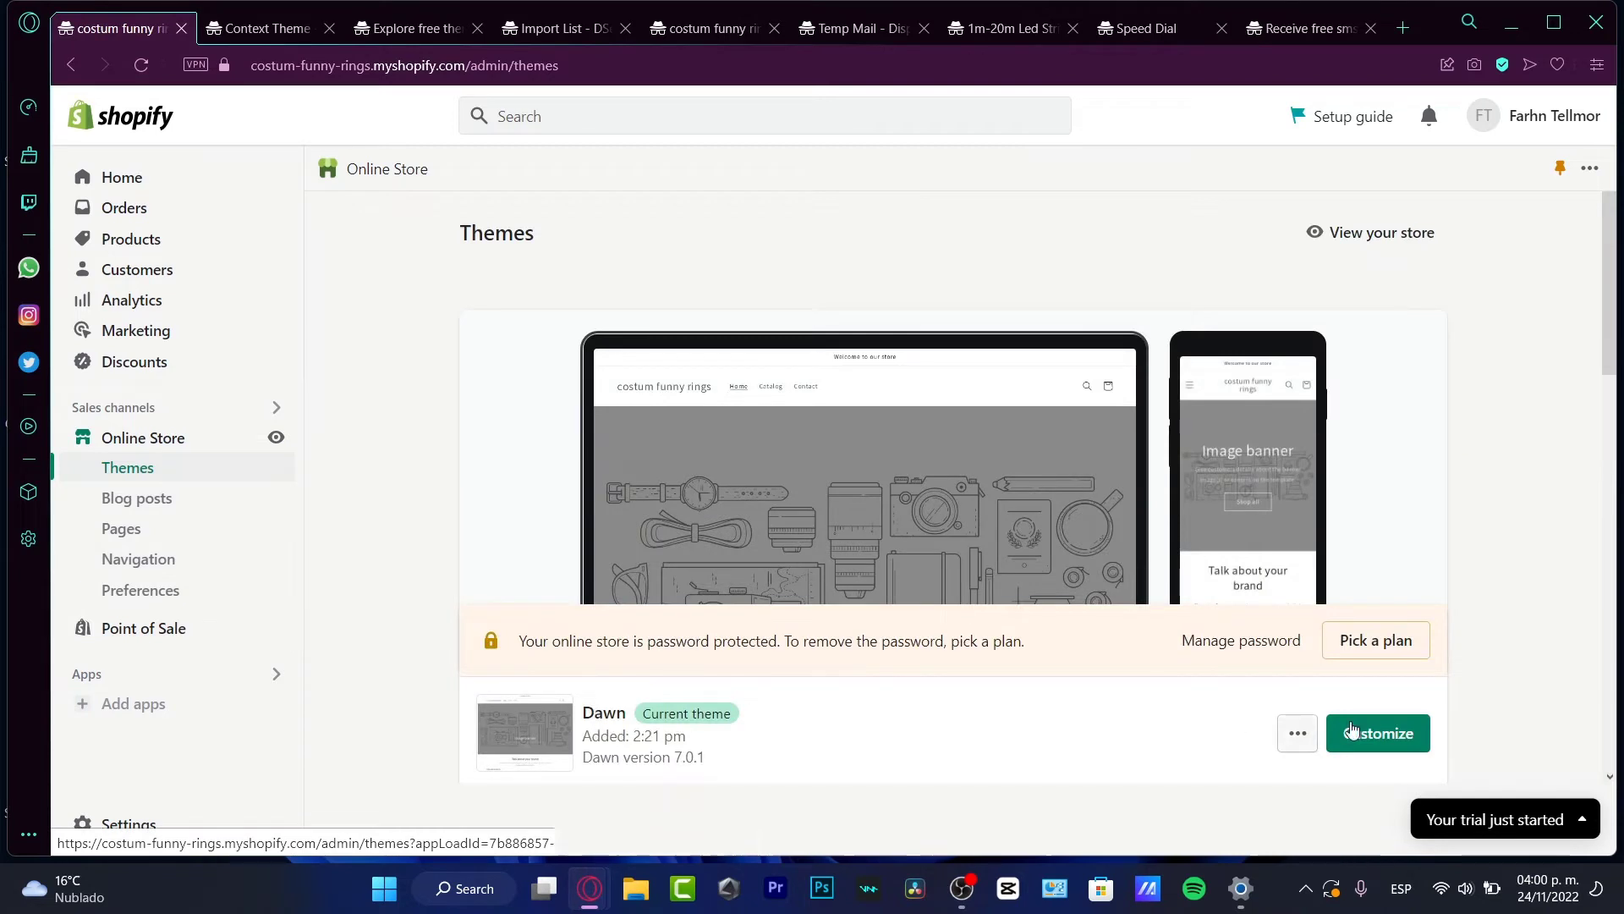
Step: Launch the theme editor for the Dawn theme with Customize
{"action": "left_click", "coordinate": [1370, 742]}
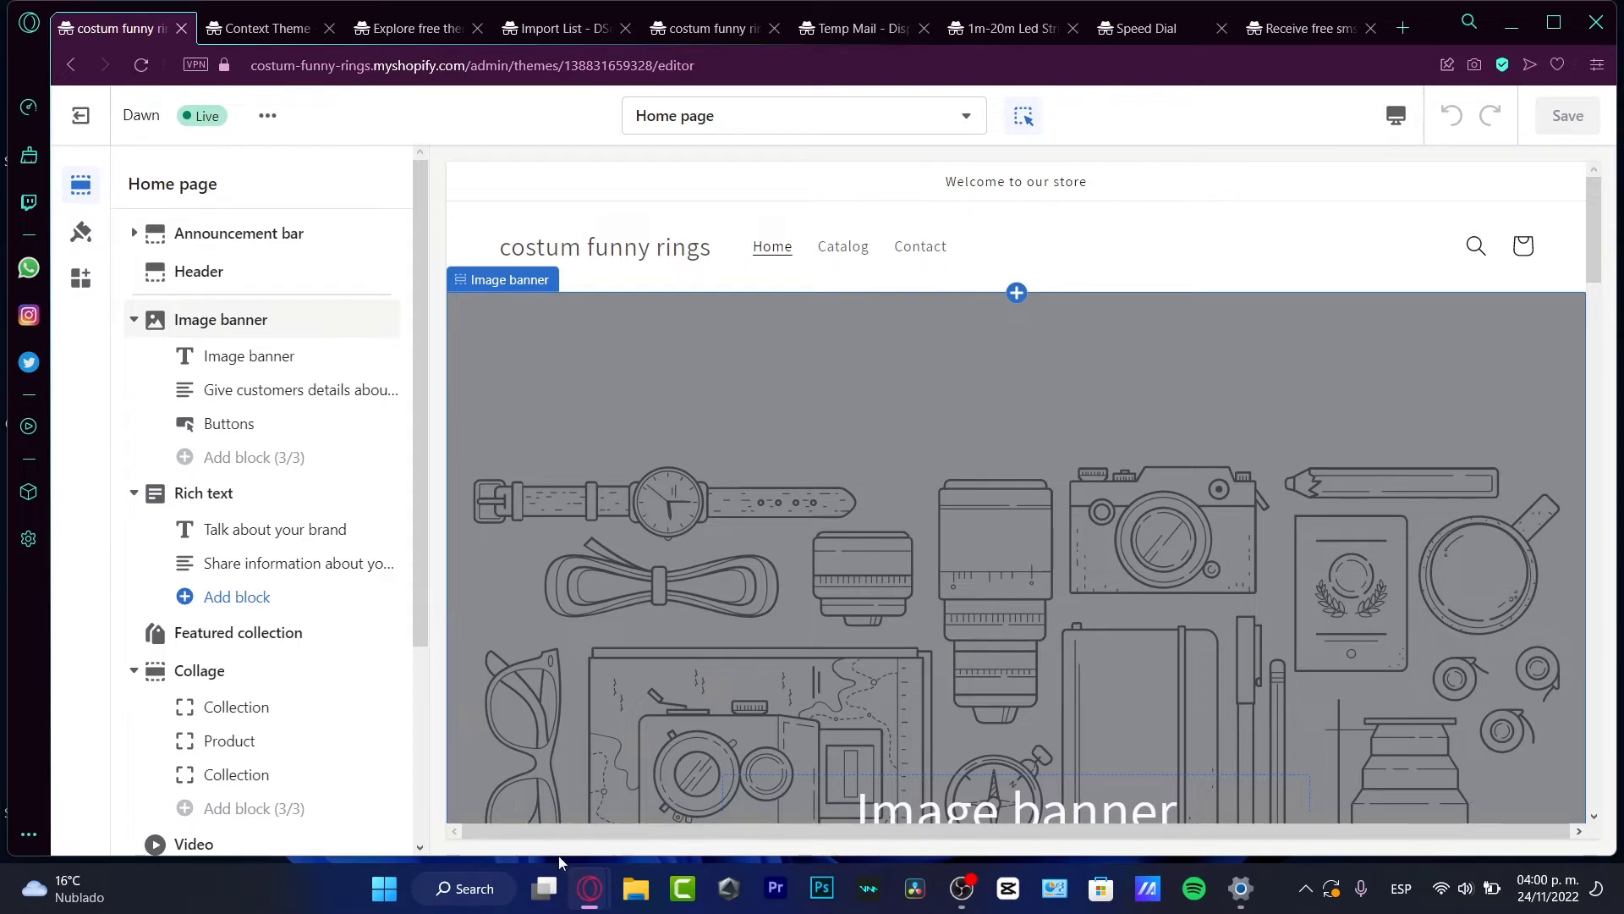
{"action": "mouse_move", "coordinate": [590, 888]}
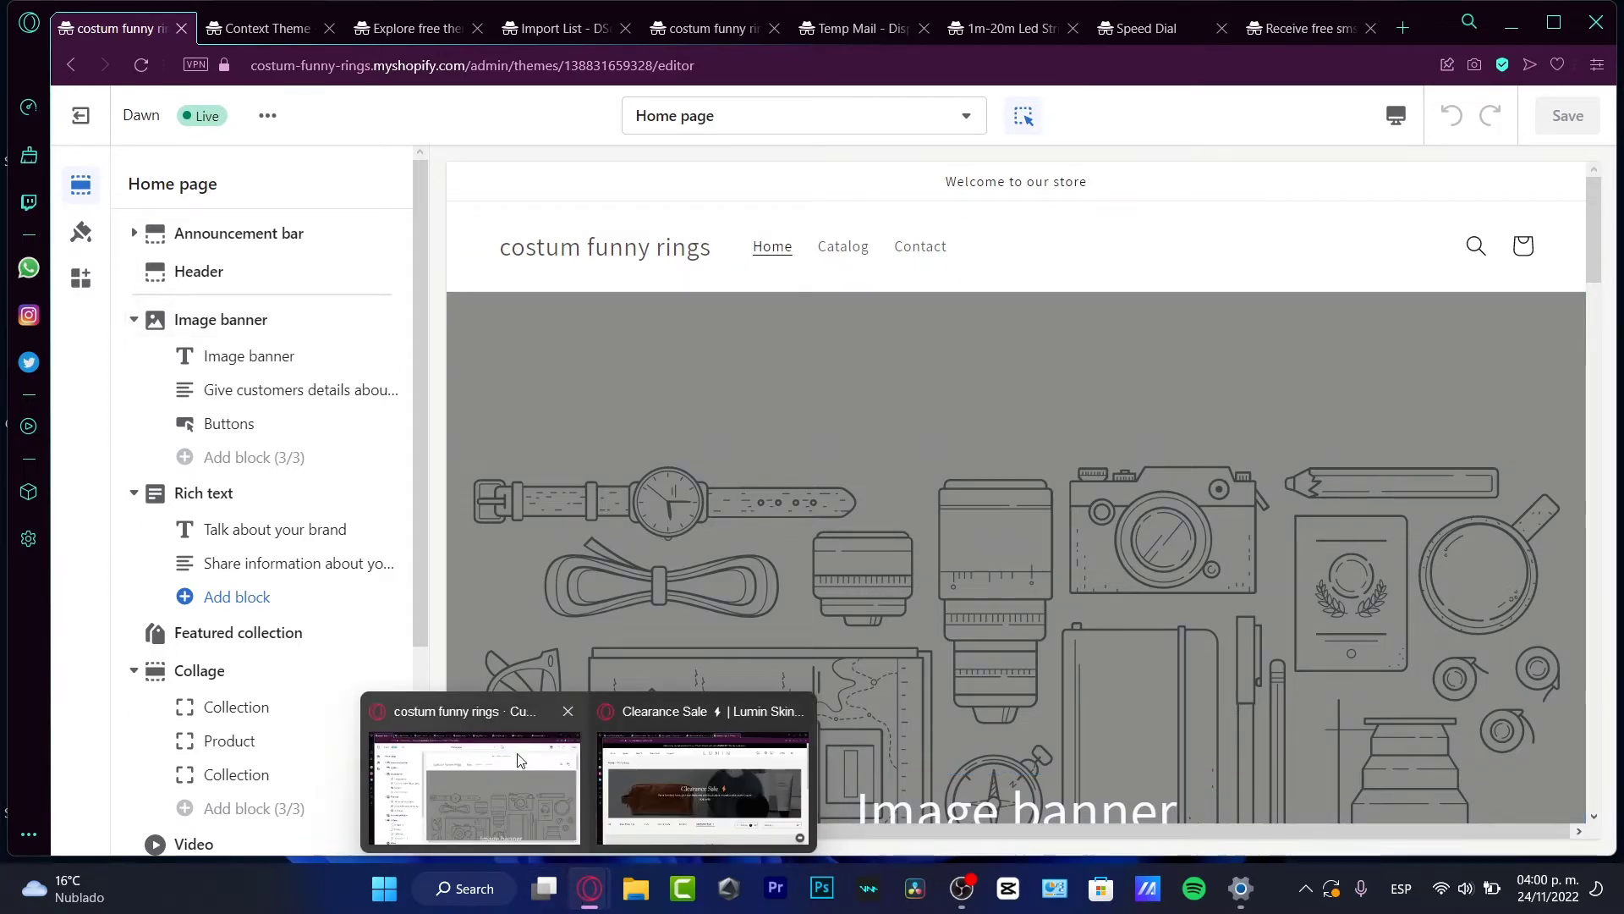
{"action": "mouse_move", "coordinate": [701, 777]}
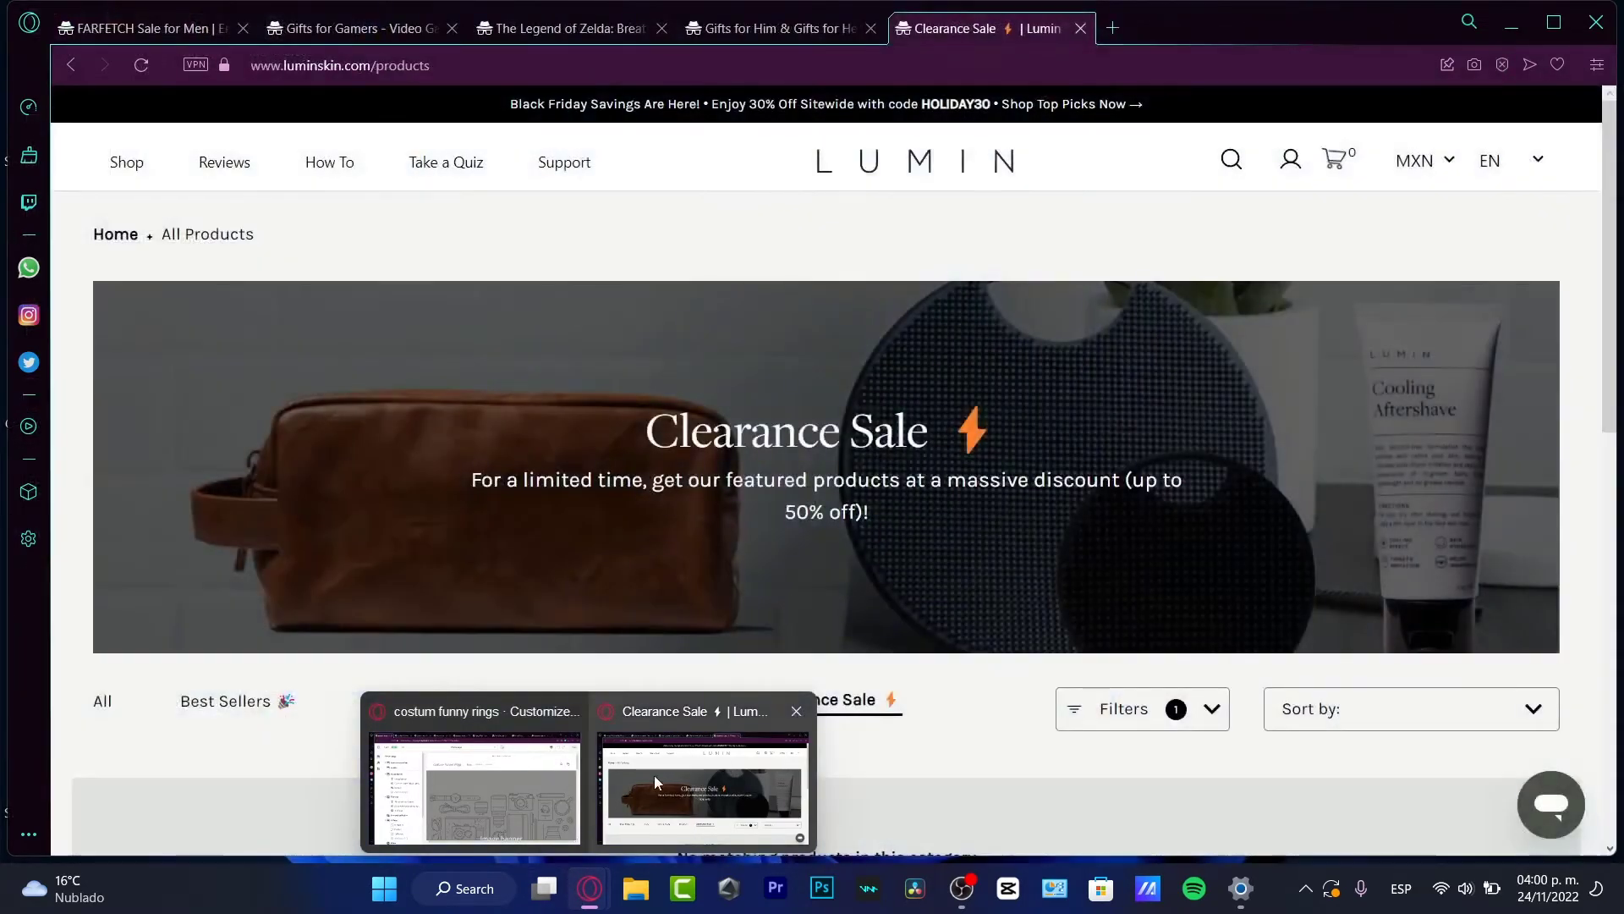
Step: Read Lumin's hero heading 'Premium care for the premium man' and trial text, then return to Shopify
{"action": "left_click", "coordinate": [654, 783]}
{"action": "mouse_move", "coordinate": [128, 162]}
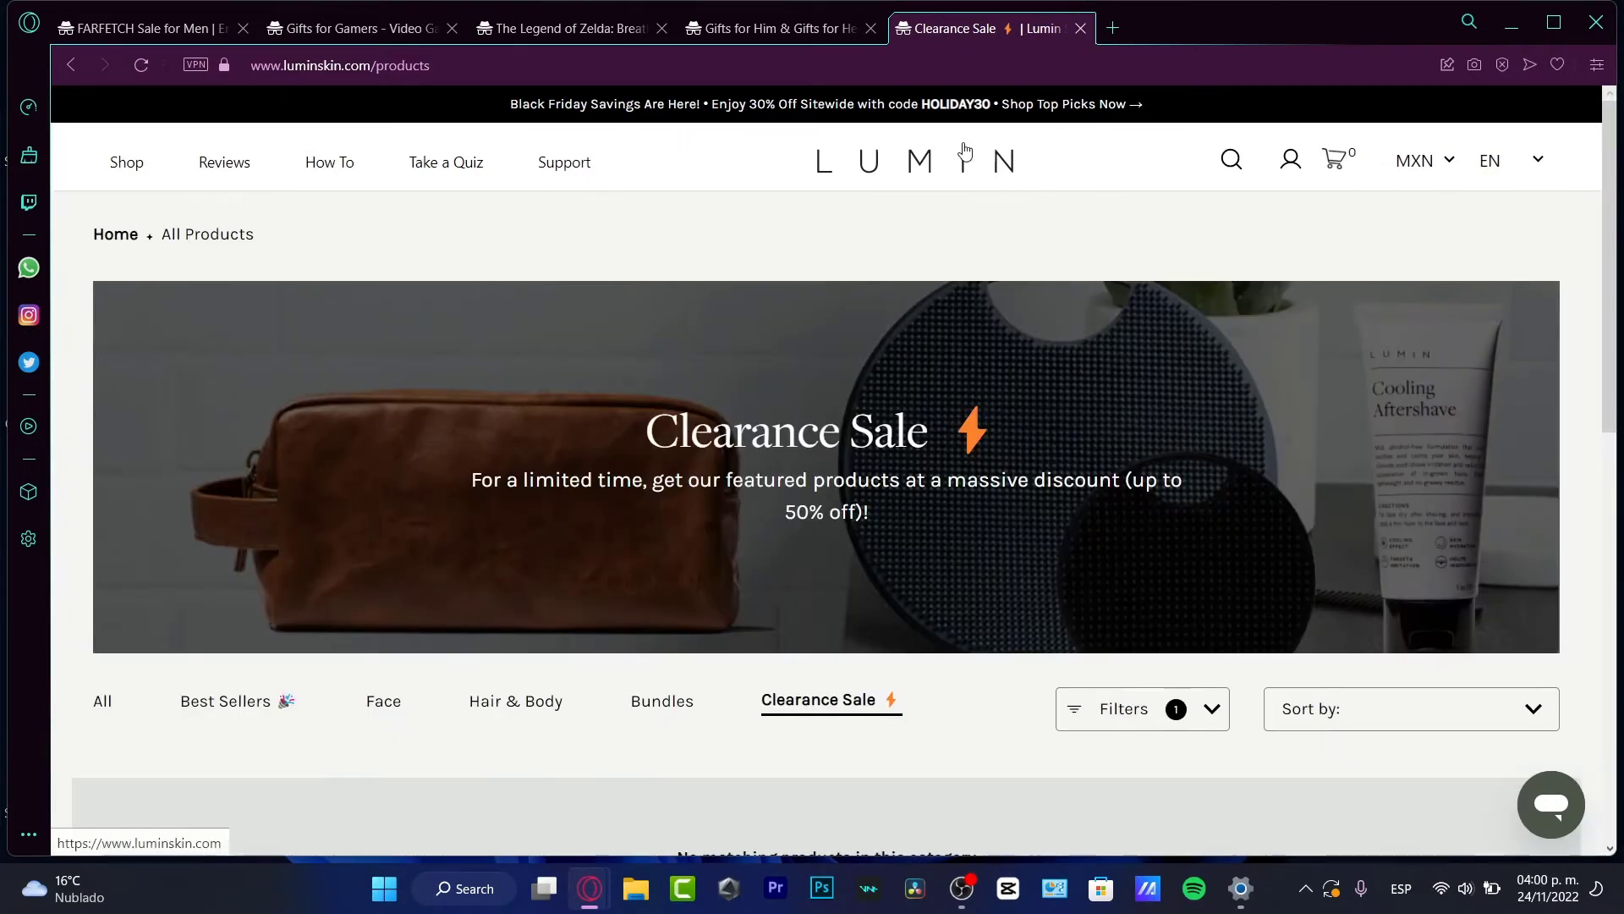
{"action": "left_click", "coordinate": [965, 152]}
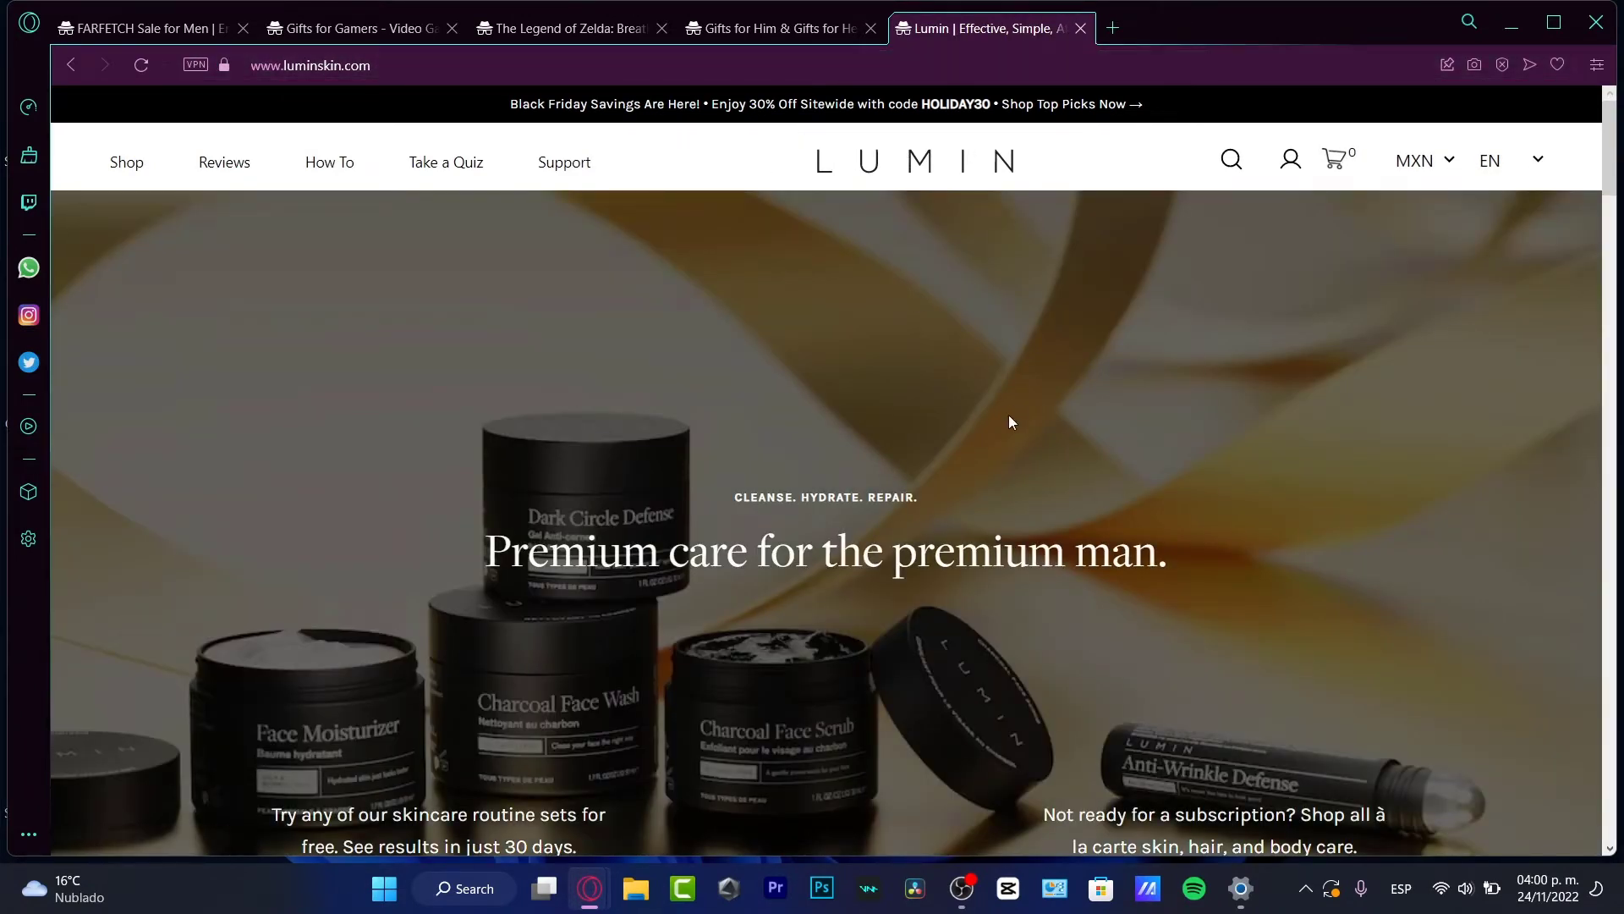
{"action": "scroll", "coordinate": [998, 419], "scroll_direction": "down", "scroll_amount": 3}
{"action": "scroll", "coordinate": [833, 433], "scroll_direction": "up", "scroll_amount": 3}
{"action": "left_click_drag", "start_coordinate": [508, 548], "coordinate": [1183, 579]}
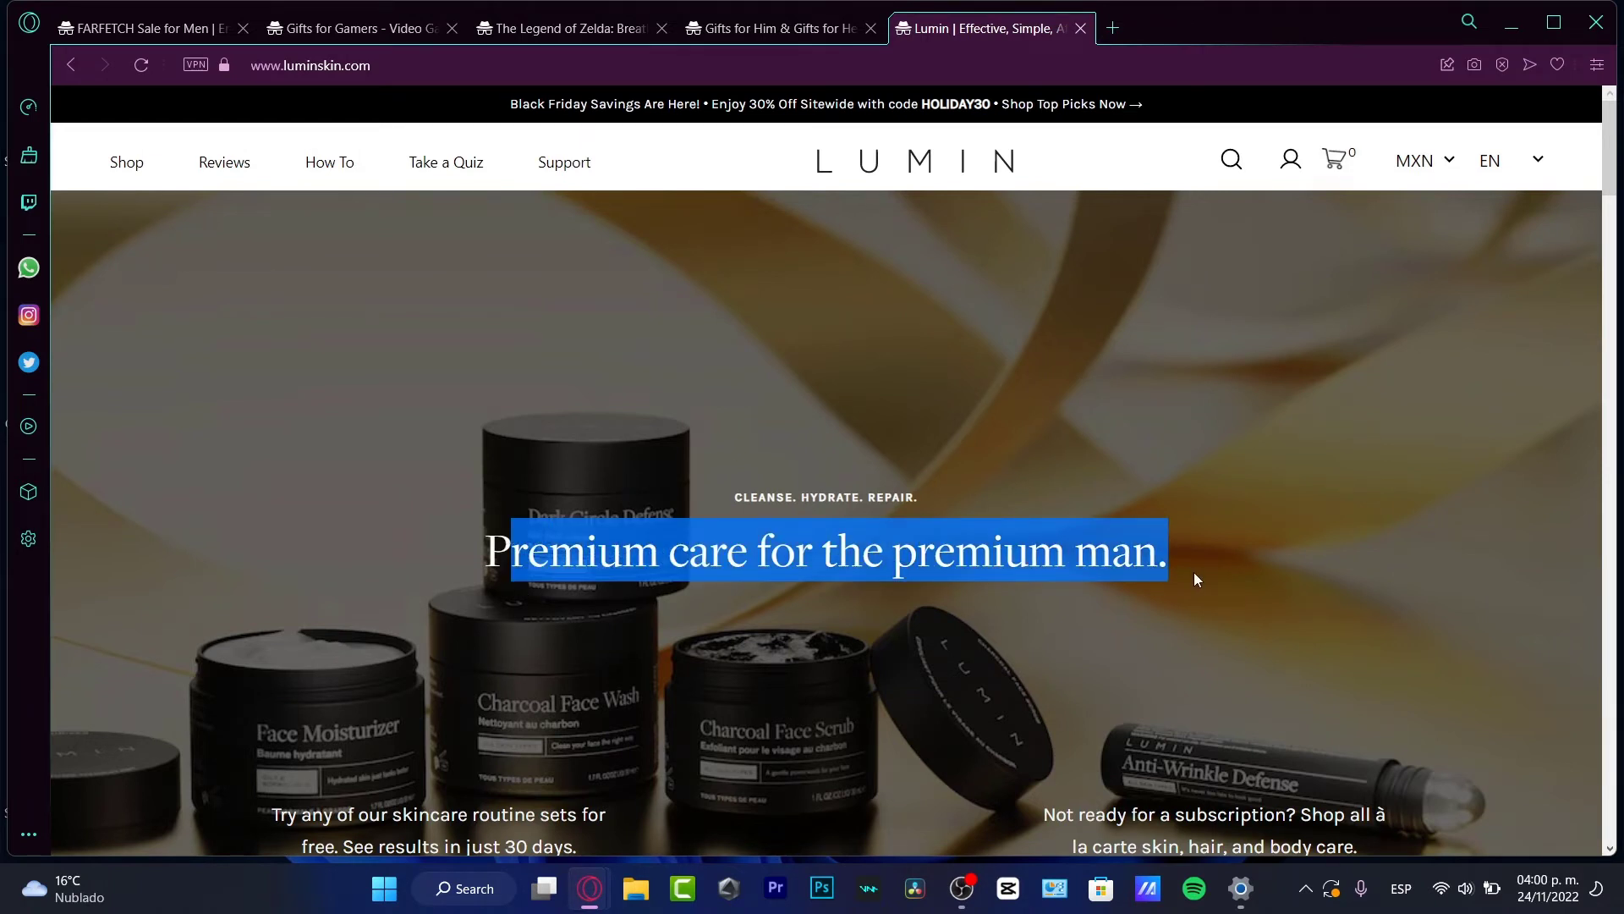
{"action": "left_click_drag", "start_coordinate": [914, 493], "coordinate": [800, 541]}
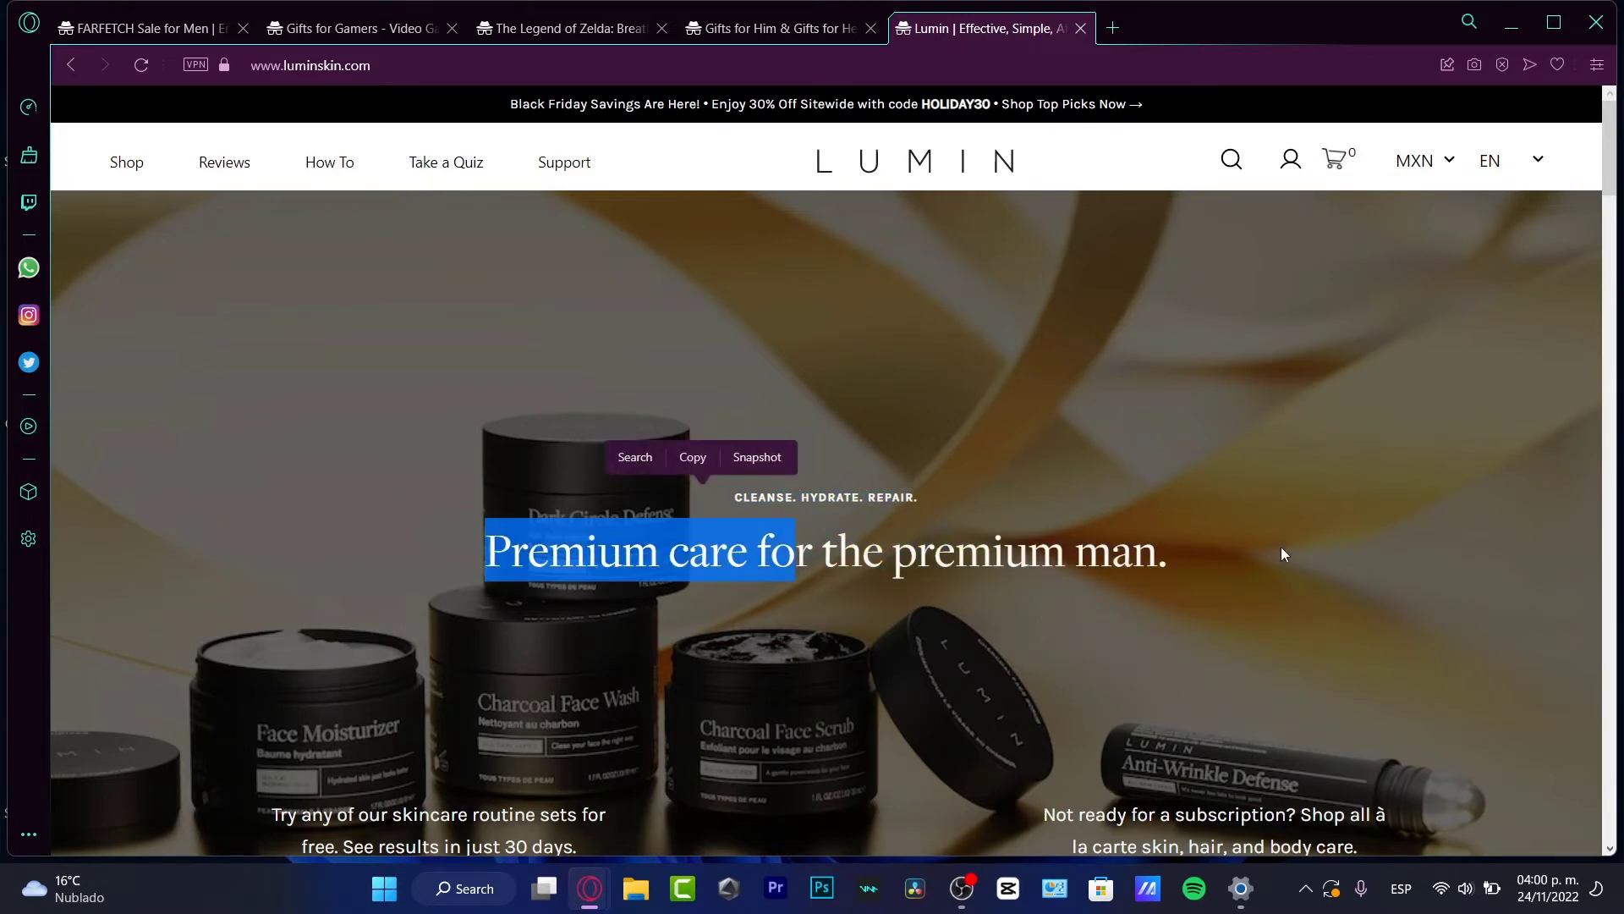
{"action": "left_click_drag", "start_coordinate": [1158, 555], "coordinate": [462, 557]}
{"action": "scroll", "coordinate": [714, 653], "scroll_direction": "down", "scroll_amount": 3}
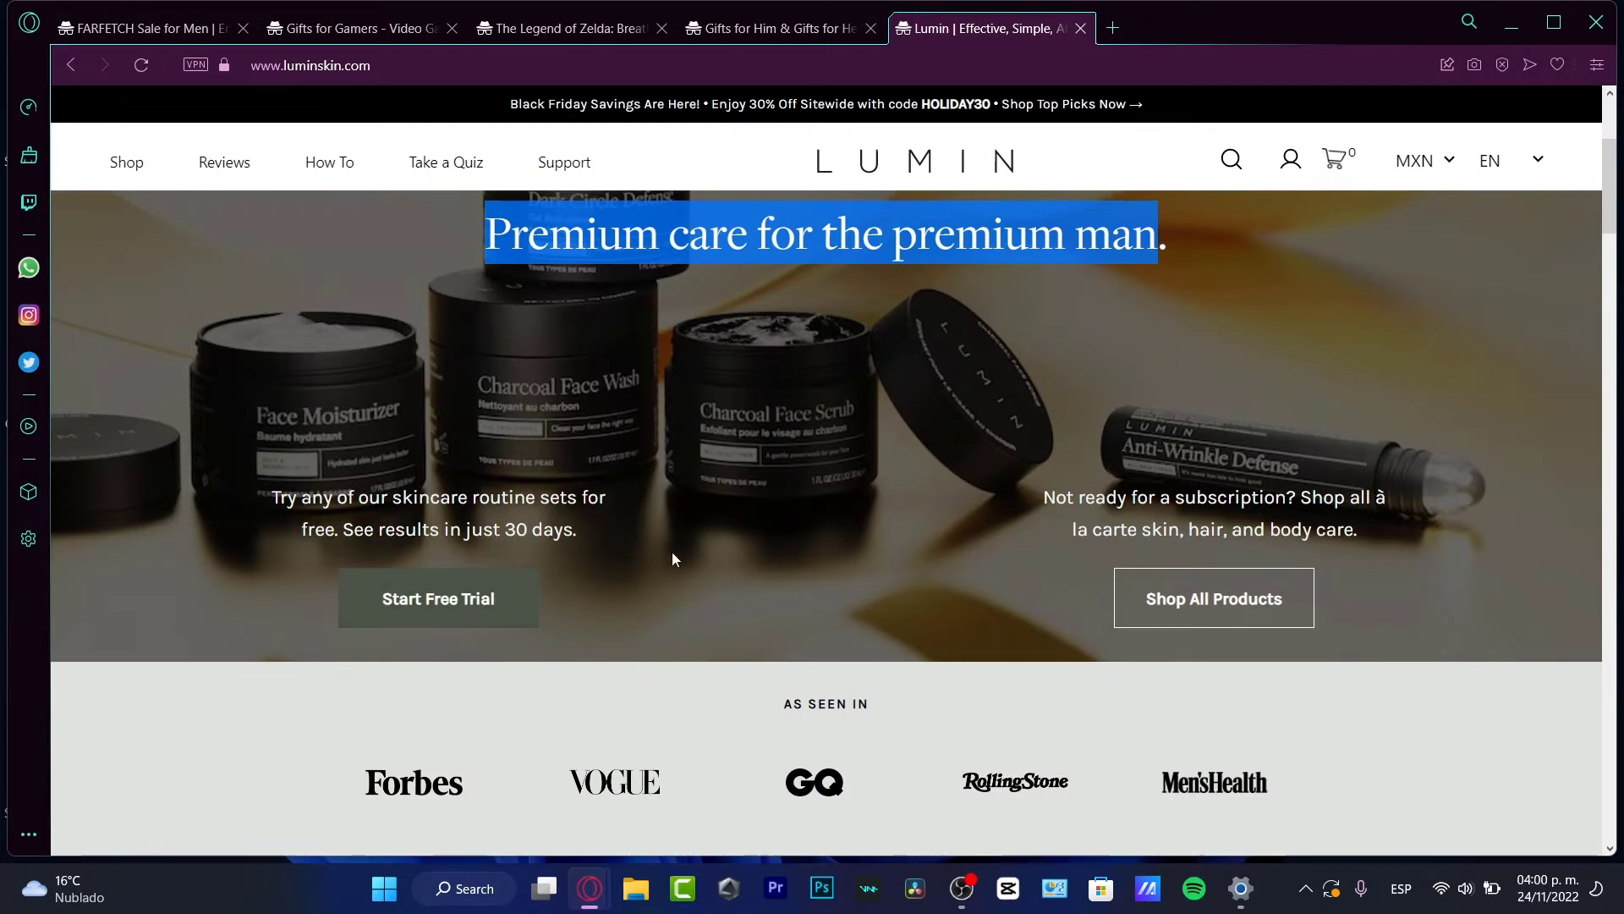
{"action": "left_click_drag", "start_coordinate": [368, 495], "coordinate": [639, 546]}
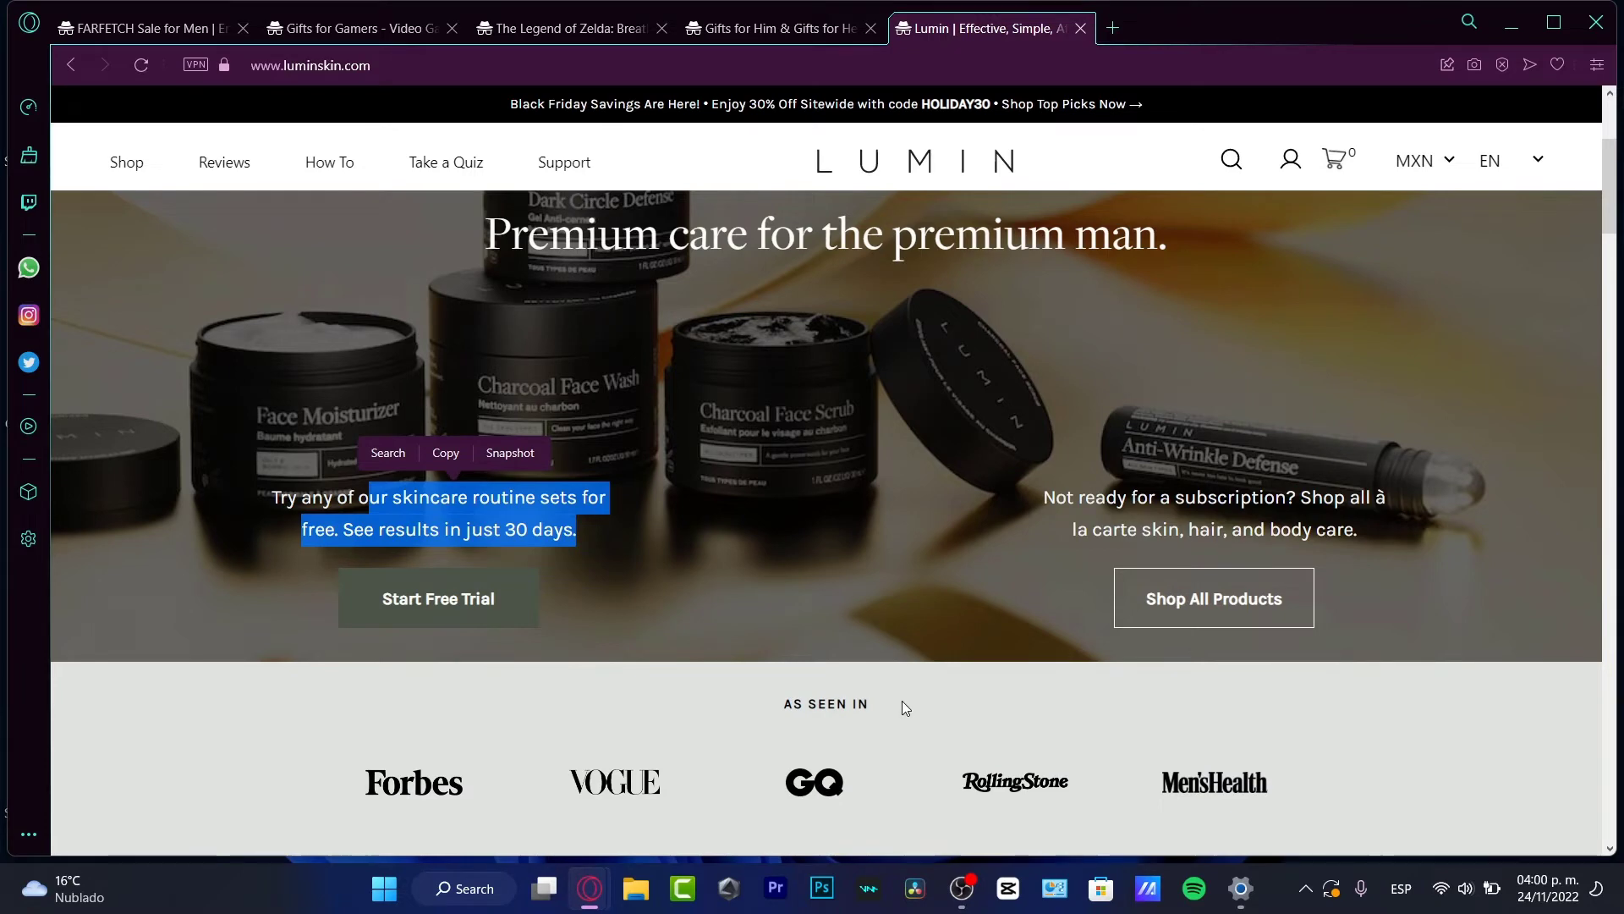
{"action": "scroll", "coordinate": [902, 705], "scroll_direction": "down", "scroll_amount": 3}
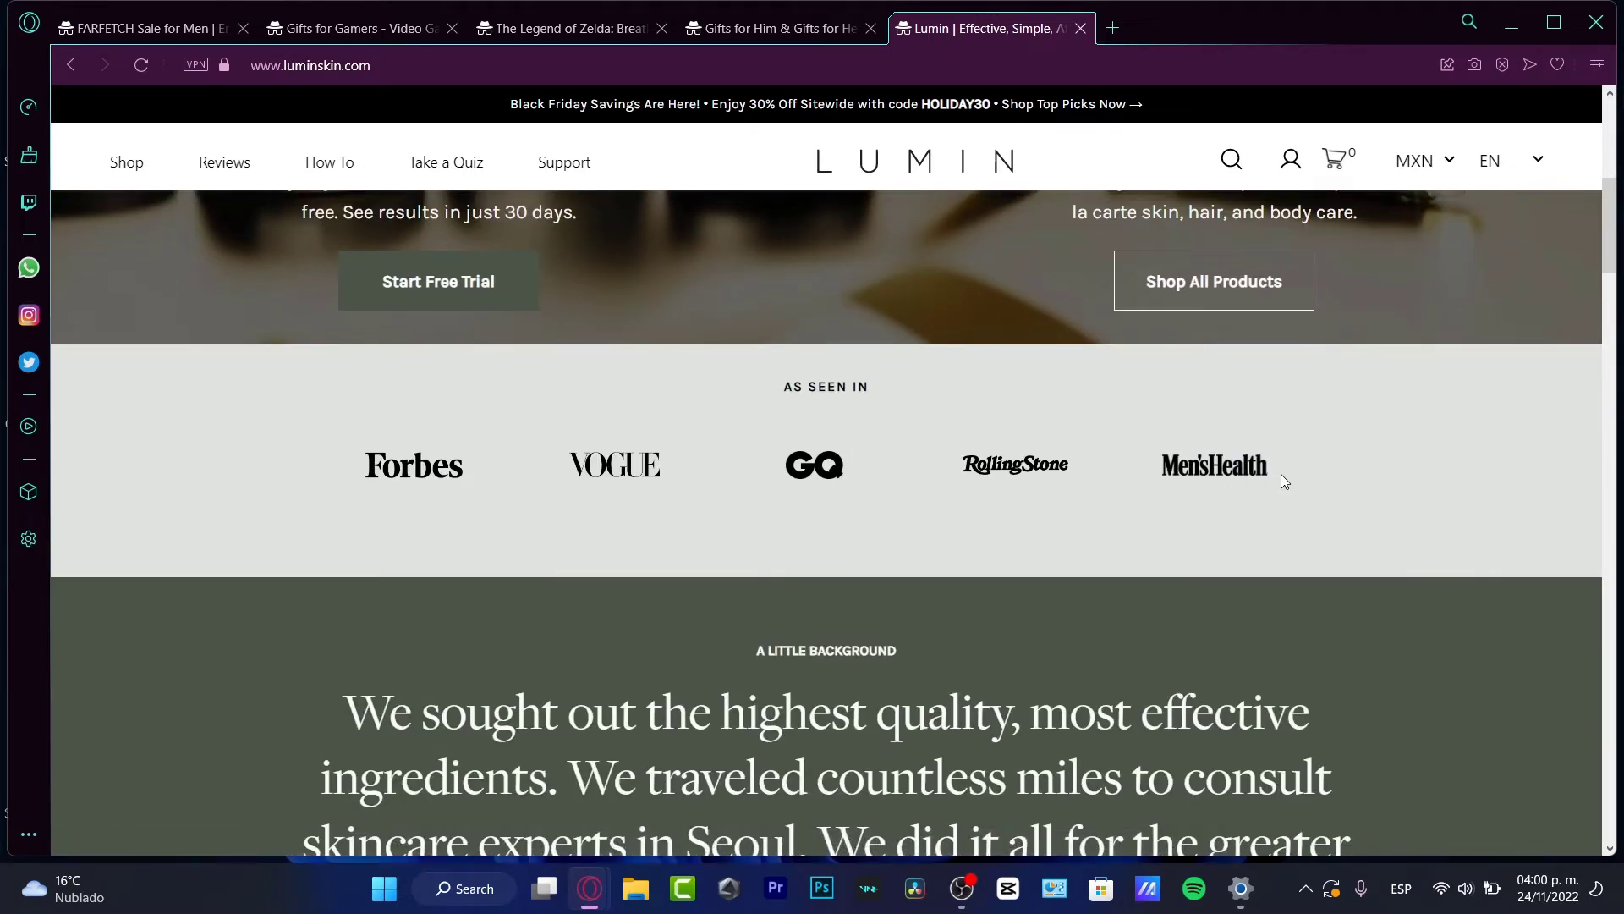
{"action": "scroll", "coordinate": [1281, 473], "scroll_direction": "up", "scroll_amount": 3}
{"action": "scroll", "coordinate": [831, 567], "scroll_direction": "up", "scroll_amount": 3}
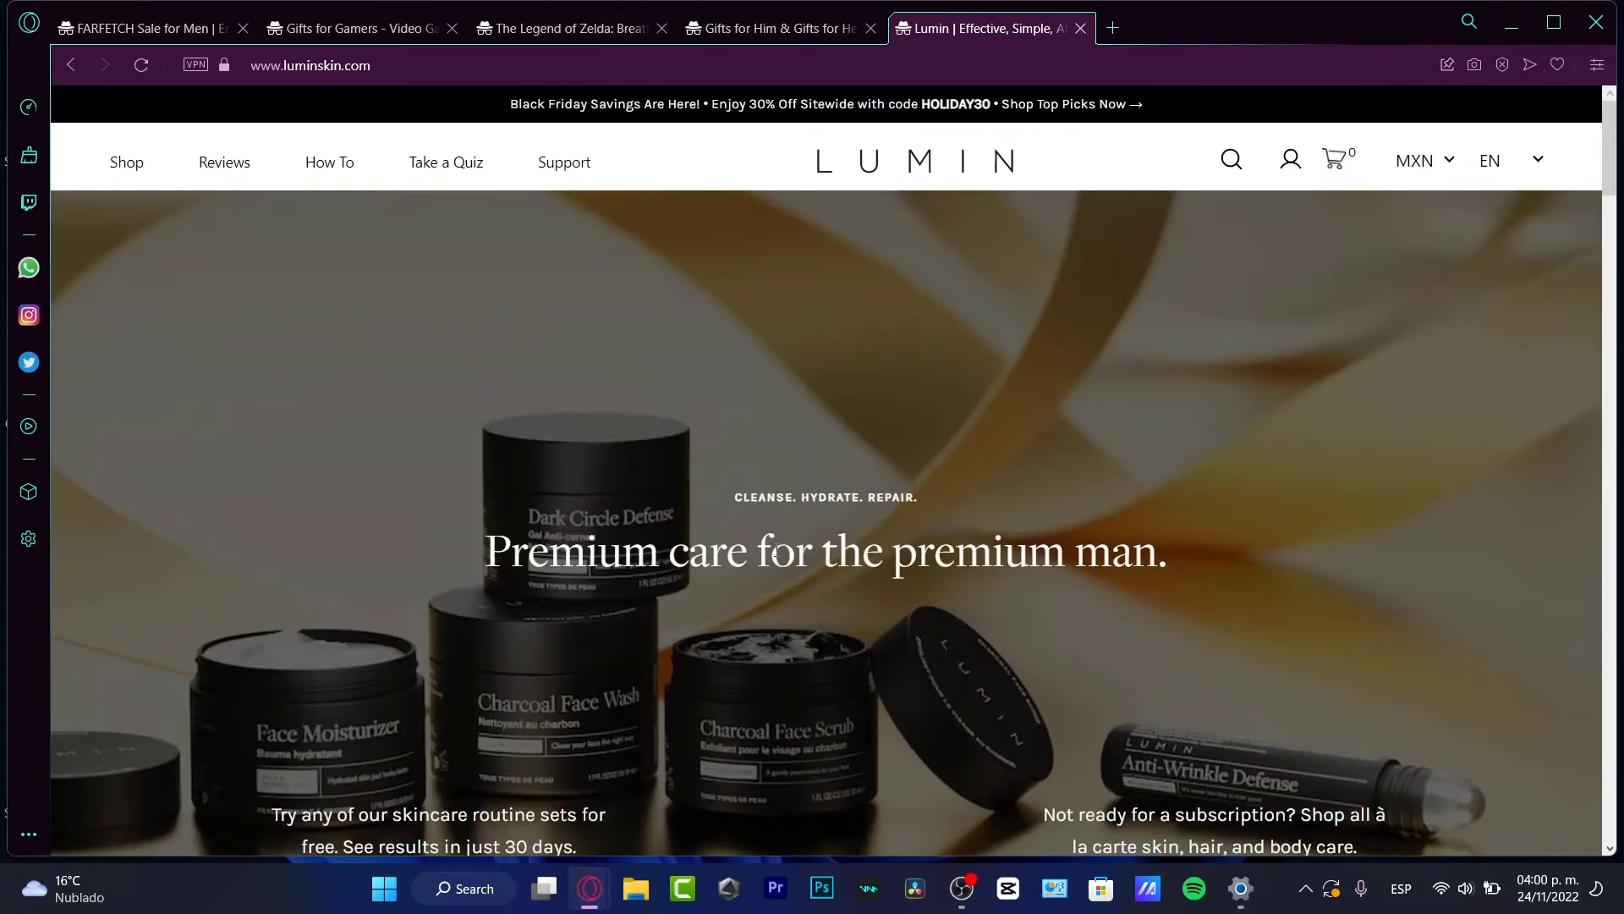
{"action": "mouse_move", "coordinate": [589, 888]}
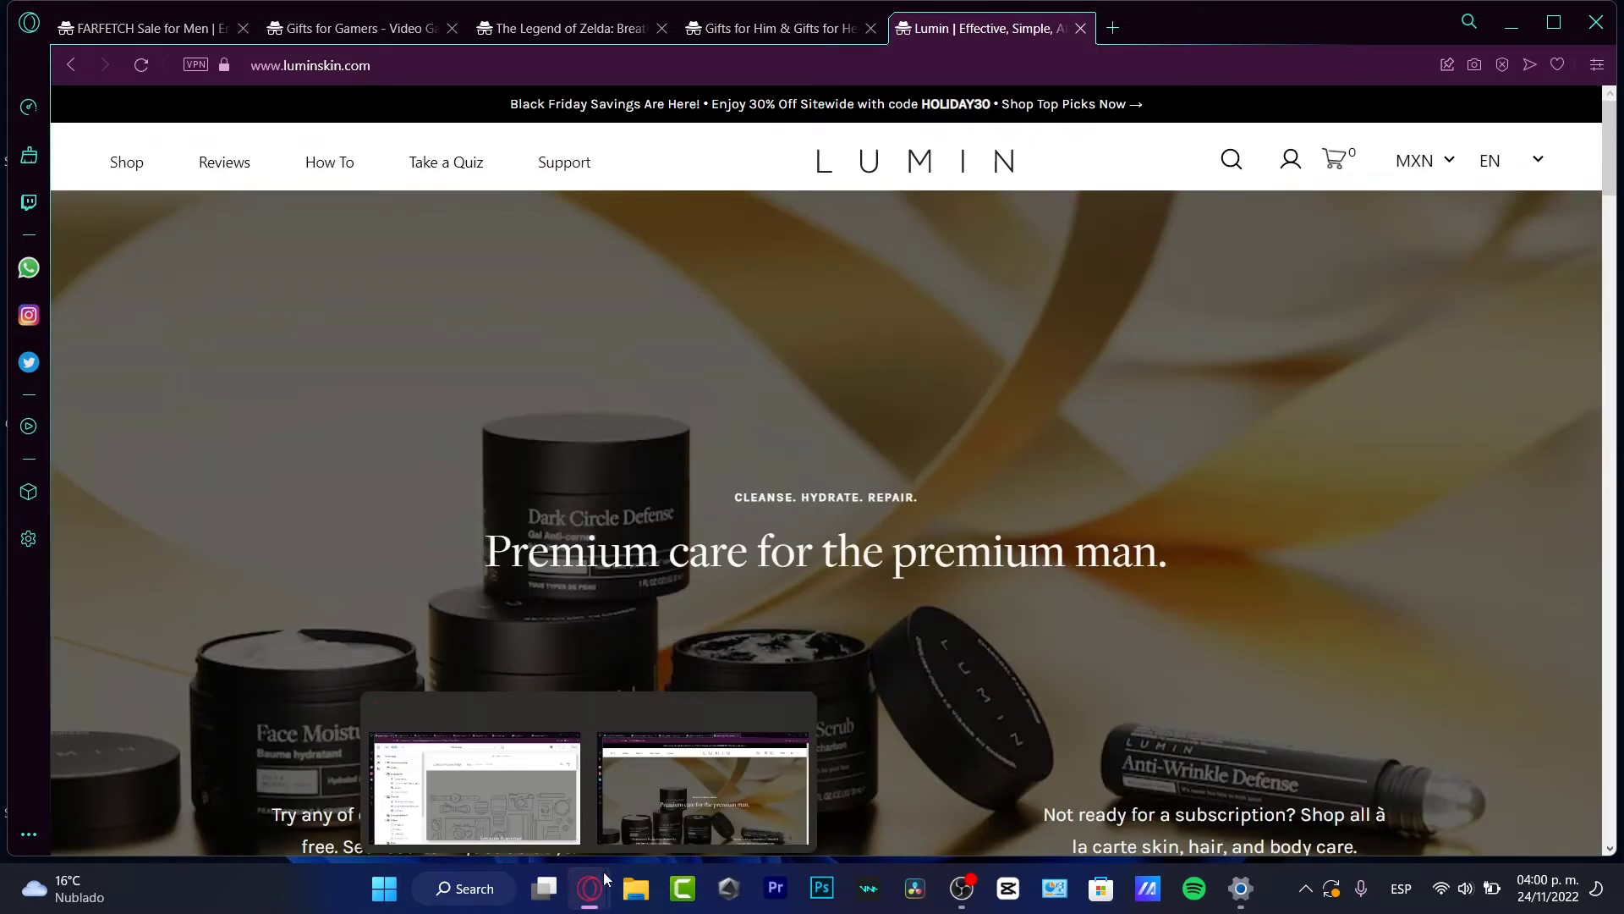
{"action": "left_click", "coordinate": [495, 799]}
Step: Set the image banner to the wooden wristwatch photo found by searching free images for 'watches'
{"action": "left_click", "coordinate": [793, 510]}
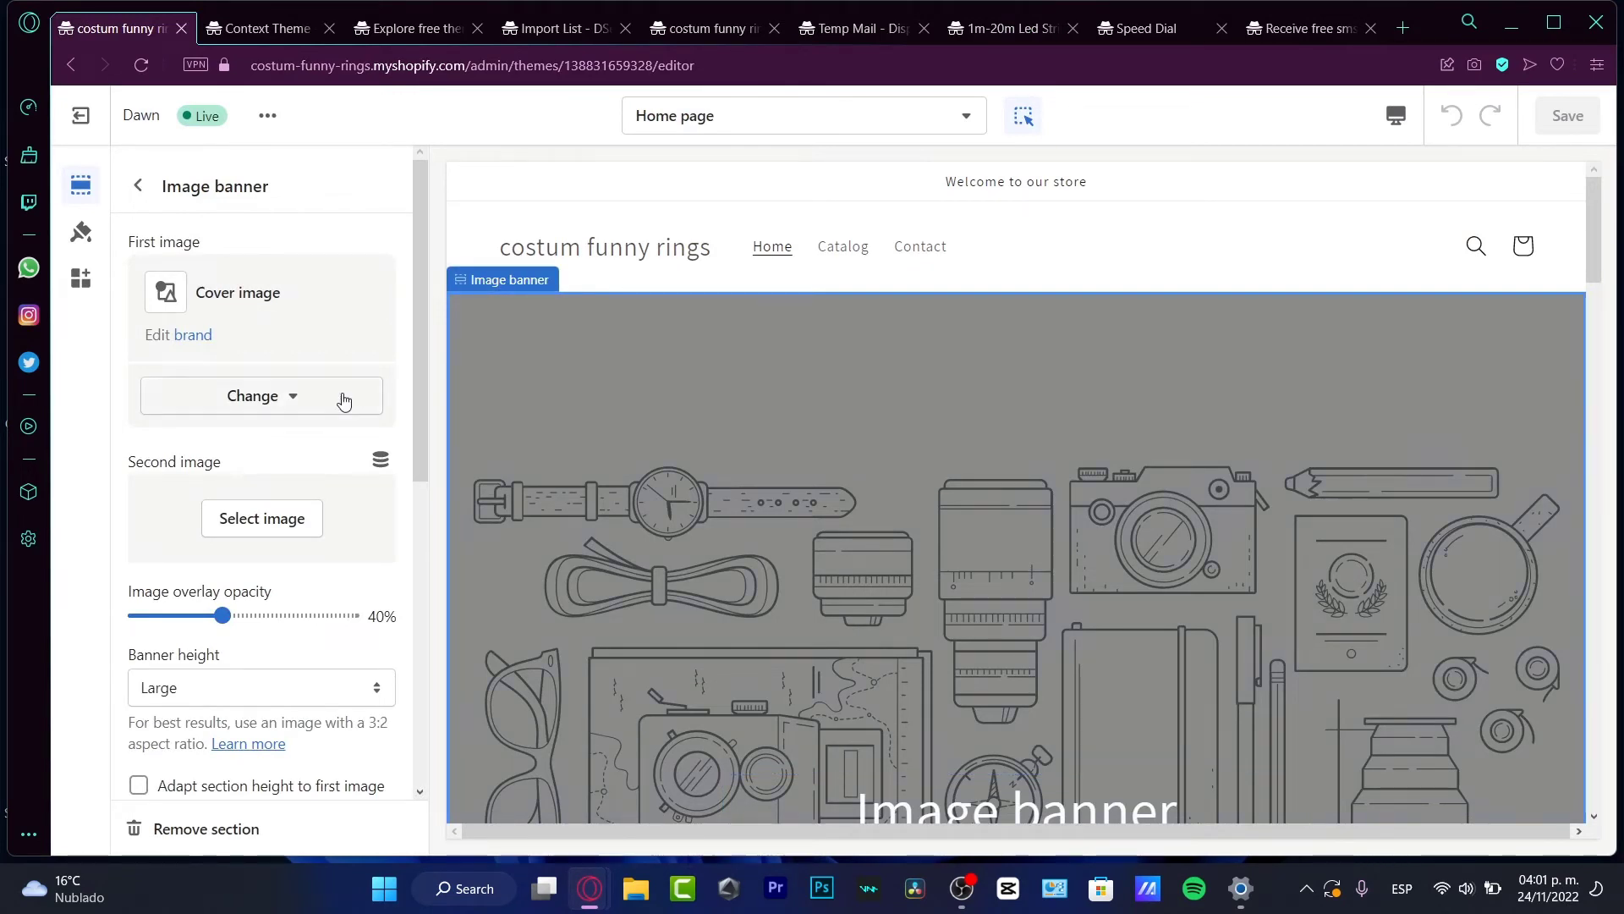
{"action": "left_click", "coordinate": [294, 403]}
{"action": "left_click", "coordinate": [302, 536]}
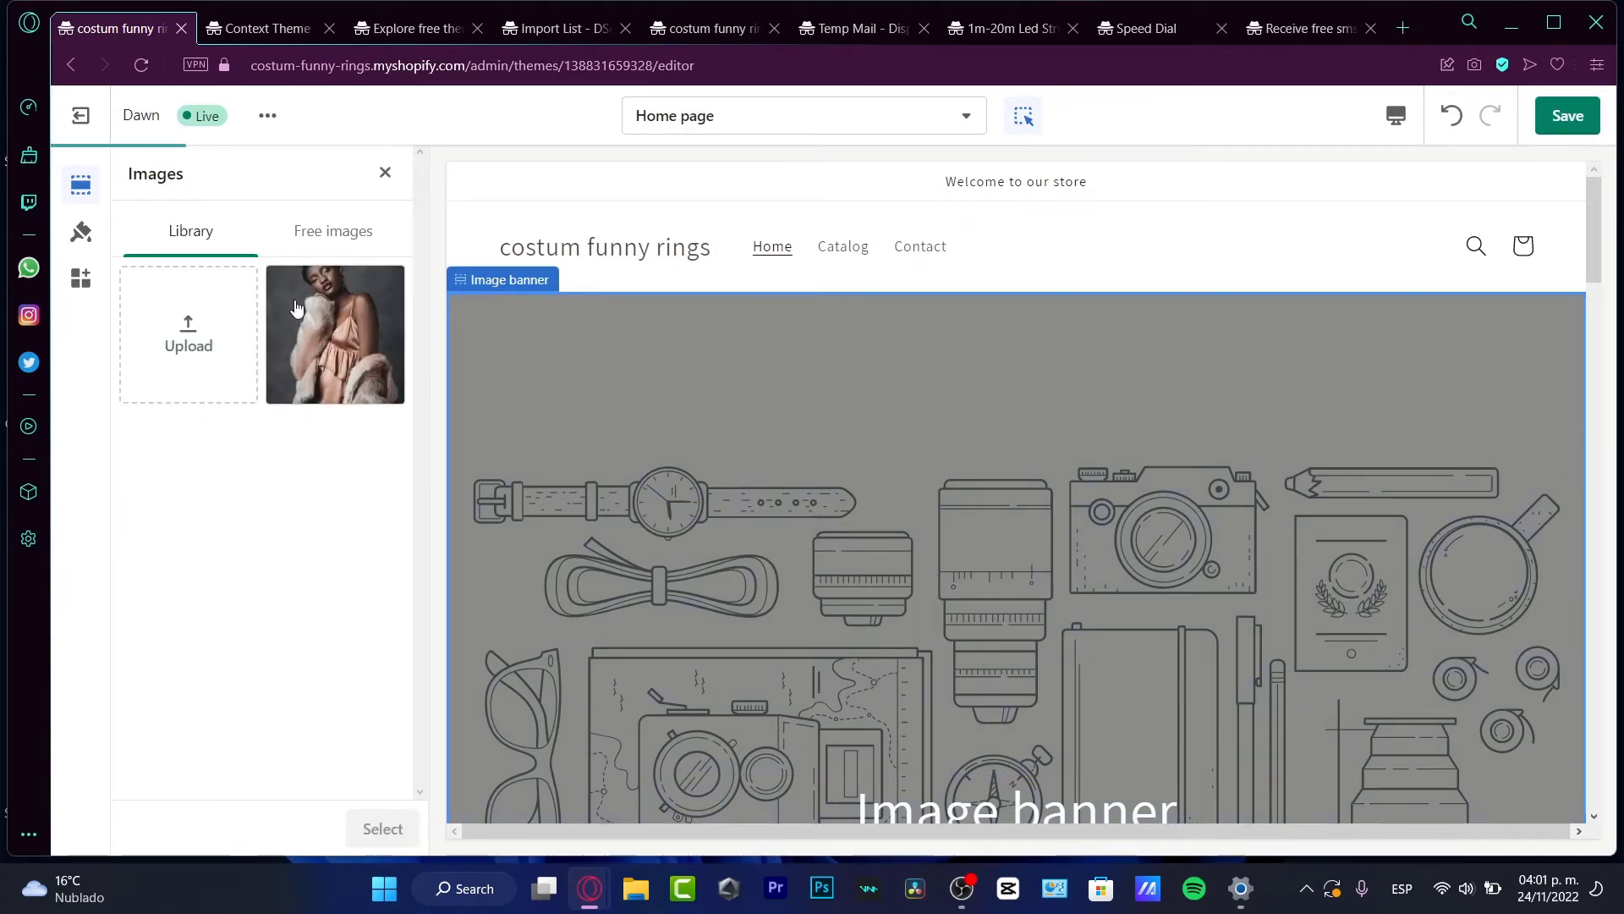
{"action": "left_click", "coordinate": [302, 242]}
{"action": "left_click", "coordinate": [325, 297]}
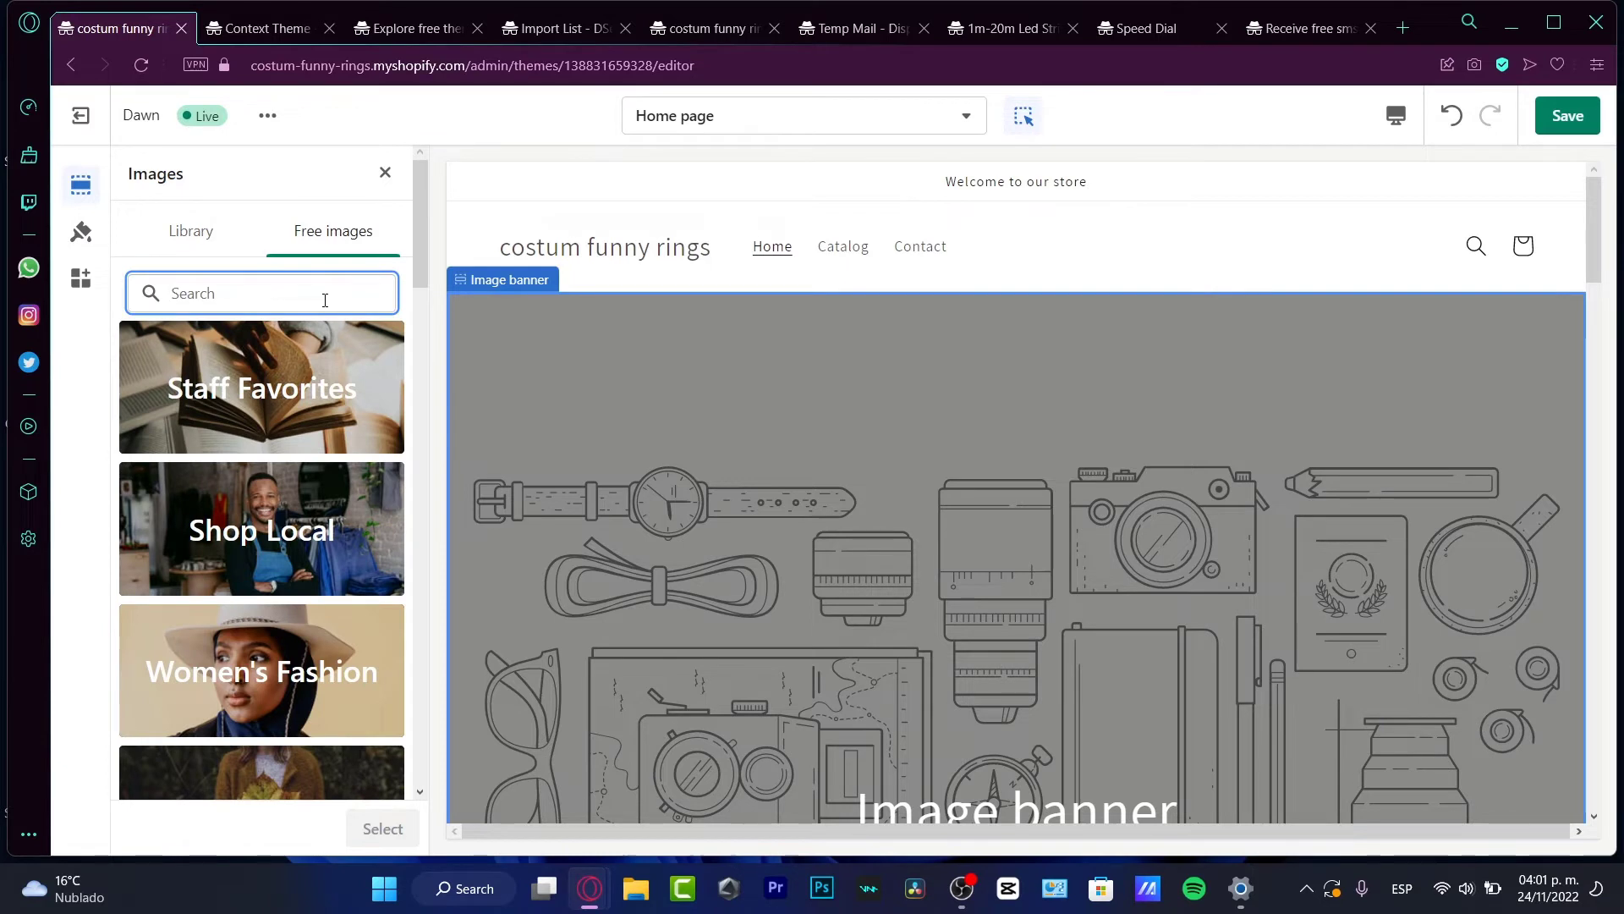
{"action": "type", "text": "watches"}
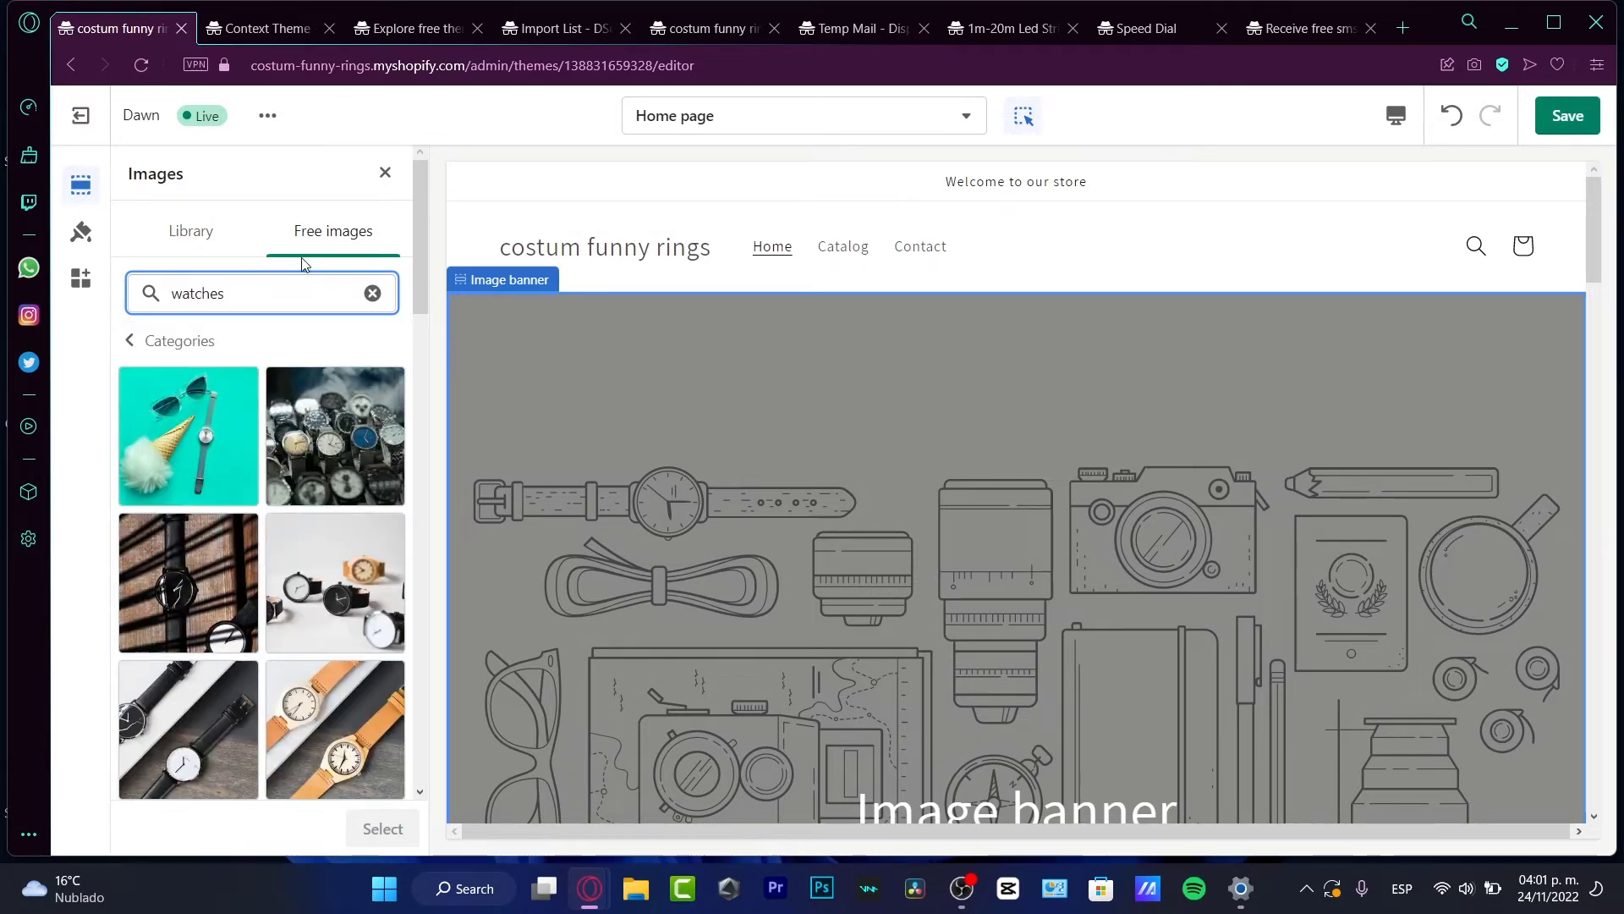
{"action": "scroll", "coordinate": [328, 540], "scroll_direction": "down", "scroll_amount": 3}
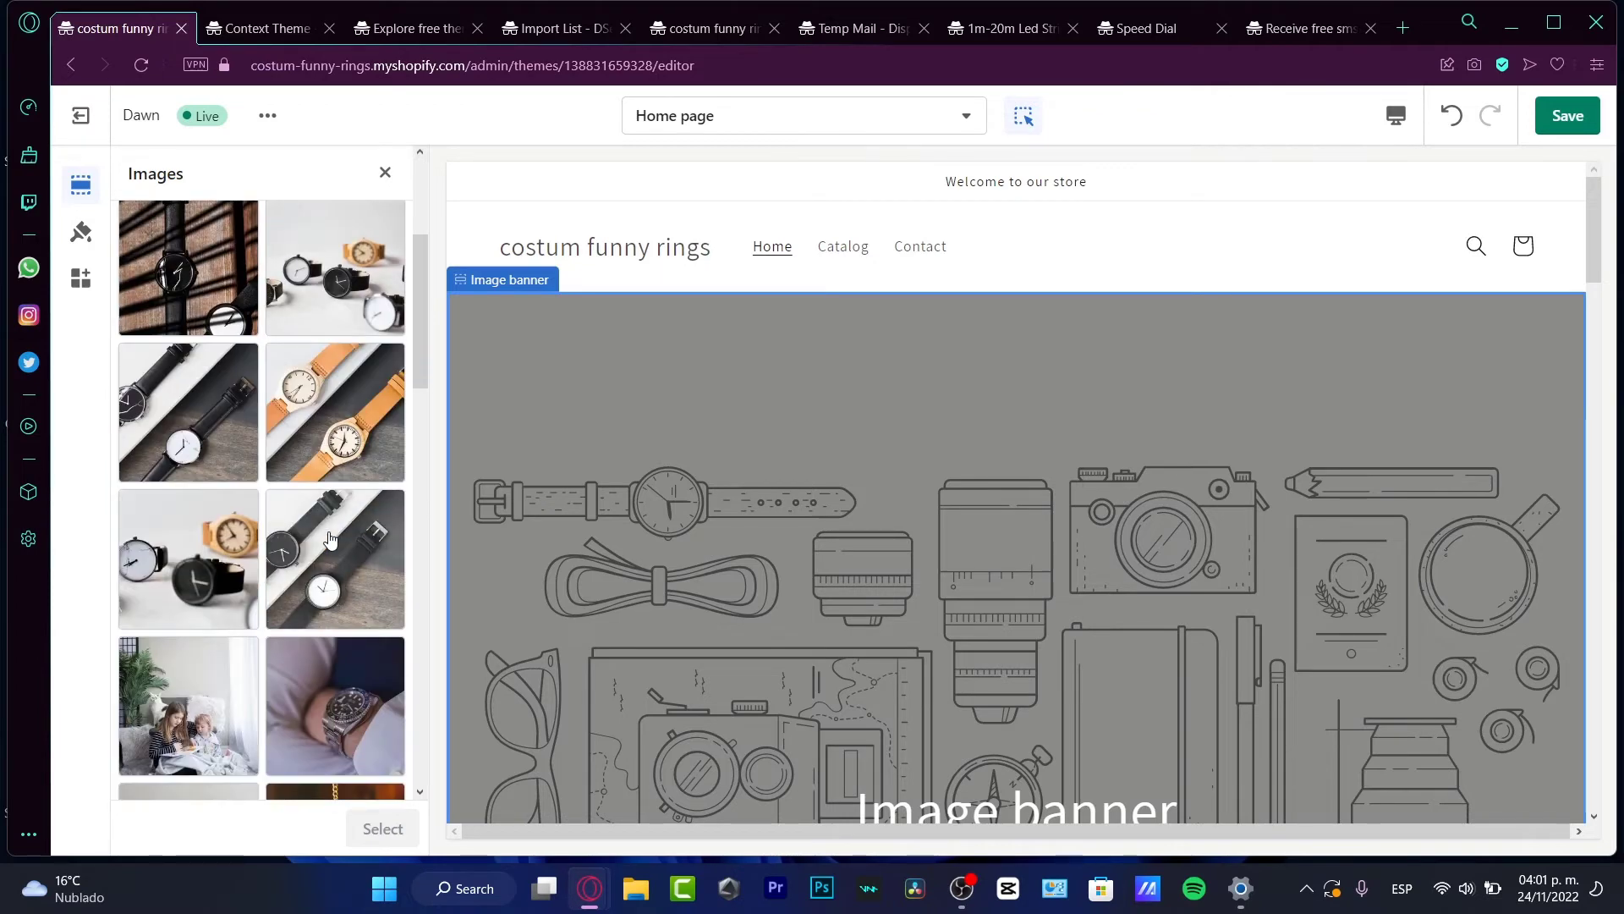
{"action": "scroll", "coordinate": [337, 543], "scroll_direction": "down", "scroll_amount": 3}
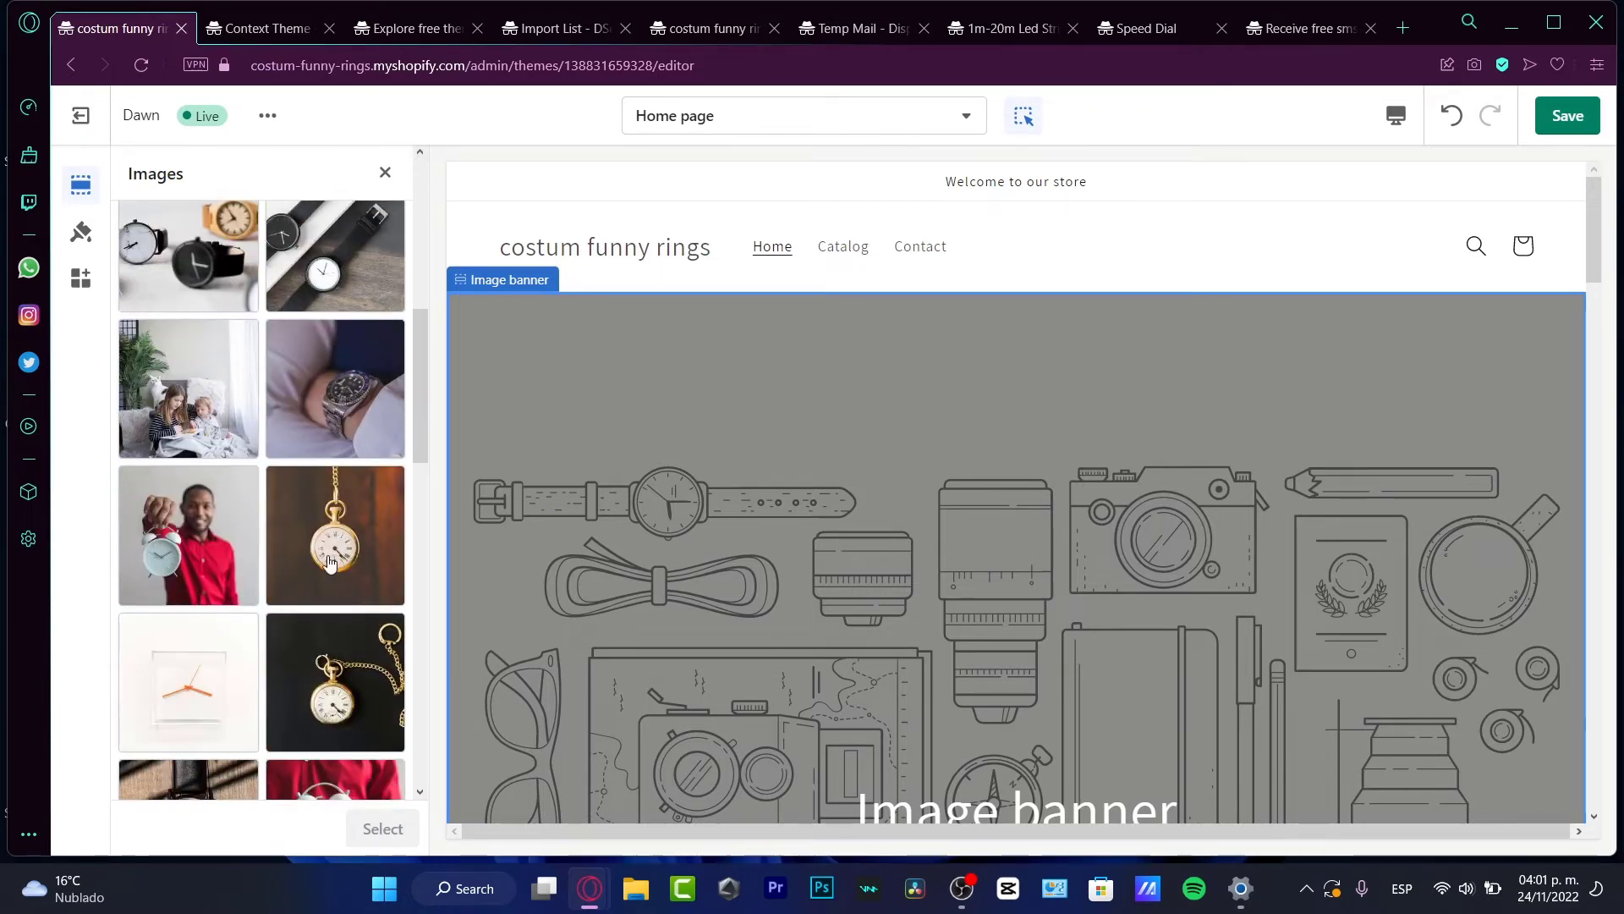
{"action": "left_click", "coordinate": [330, 560]}
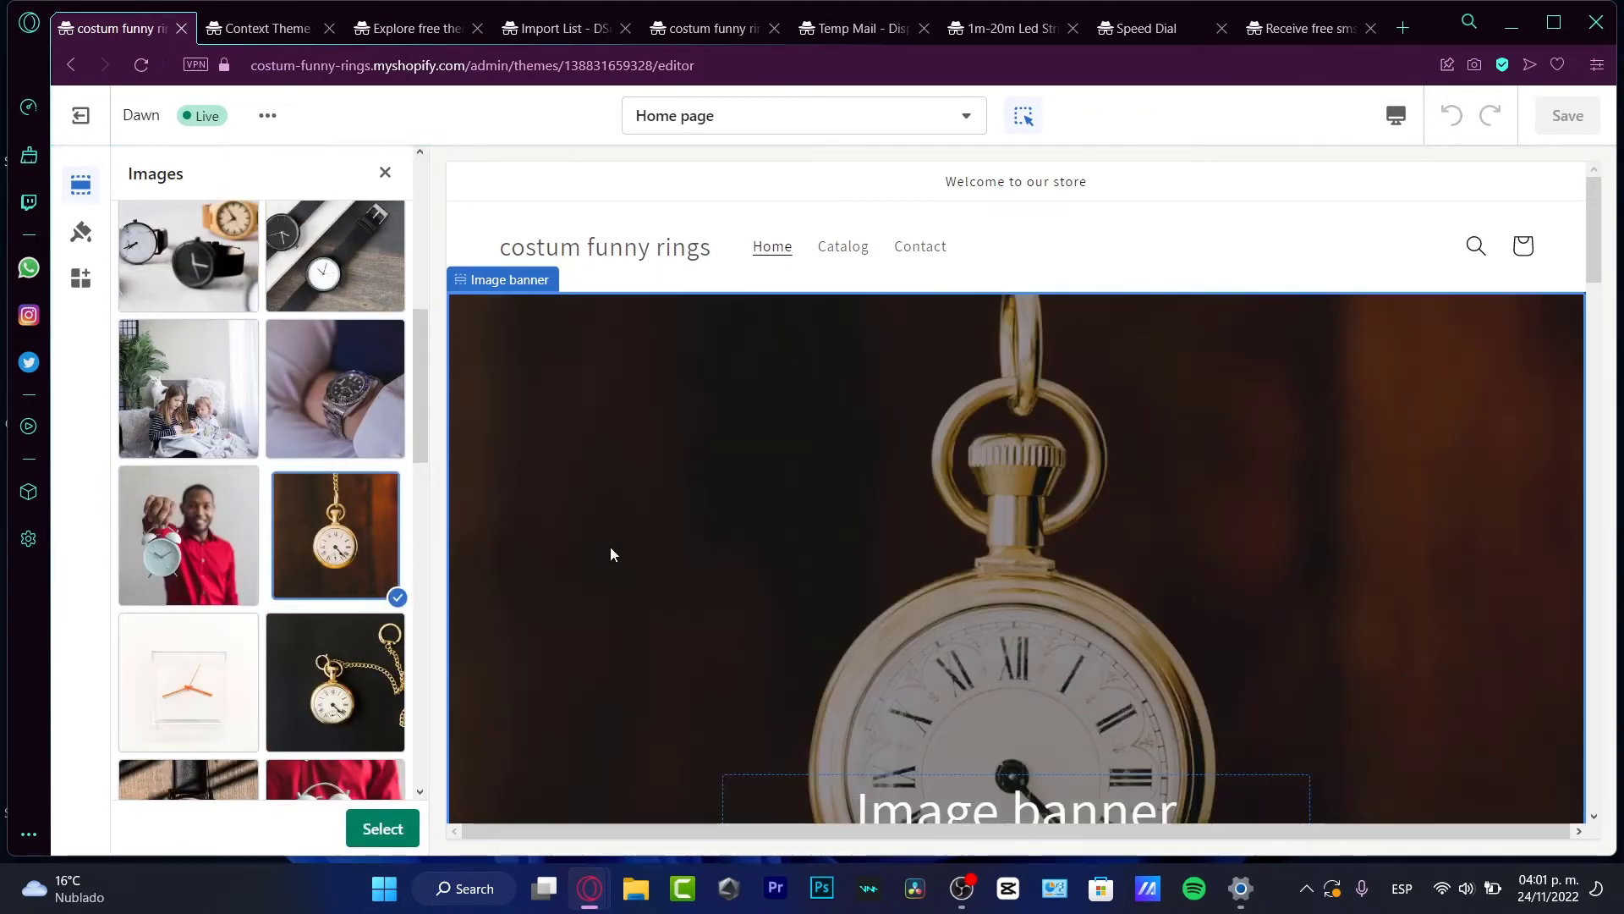
{"action": "scroll", "coordinate": [1084, 595], "scroll_direction": "down", "scroll_amount": 3}
{"action": "scroll", "coordinate": [278, 625], "scroll_direction": "down", "scroll_amount": 3}
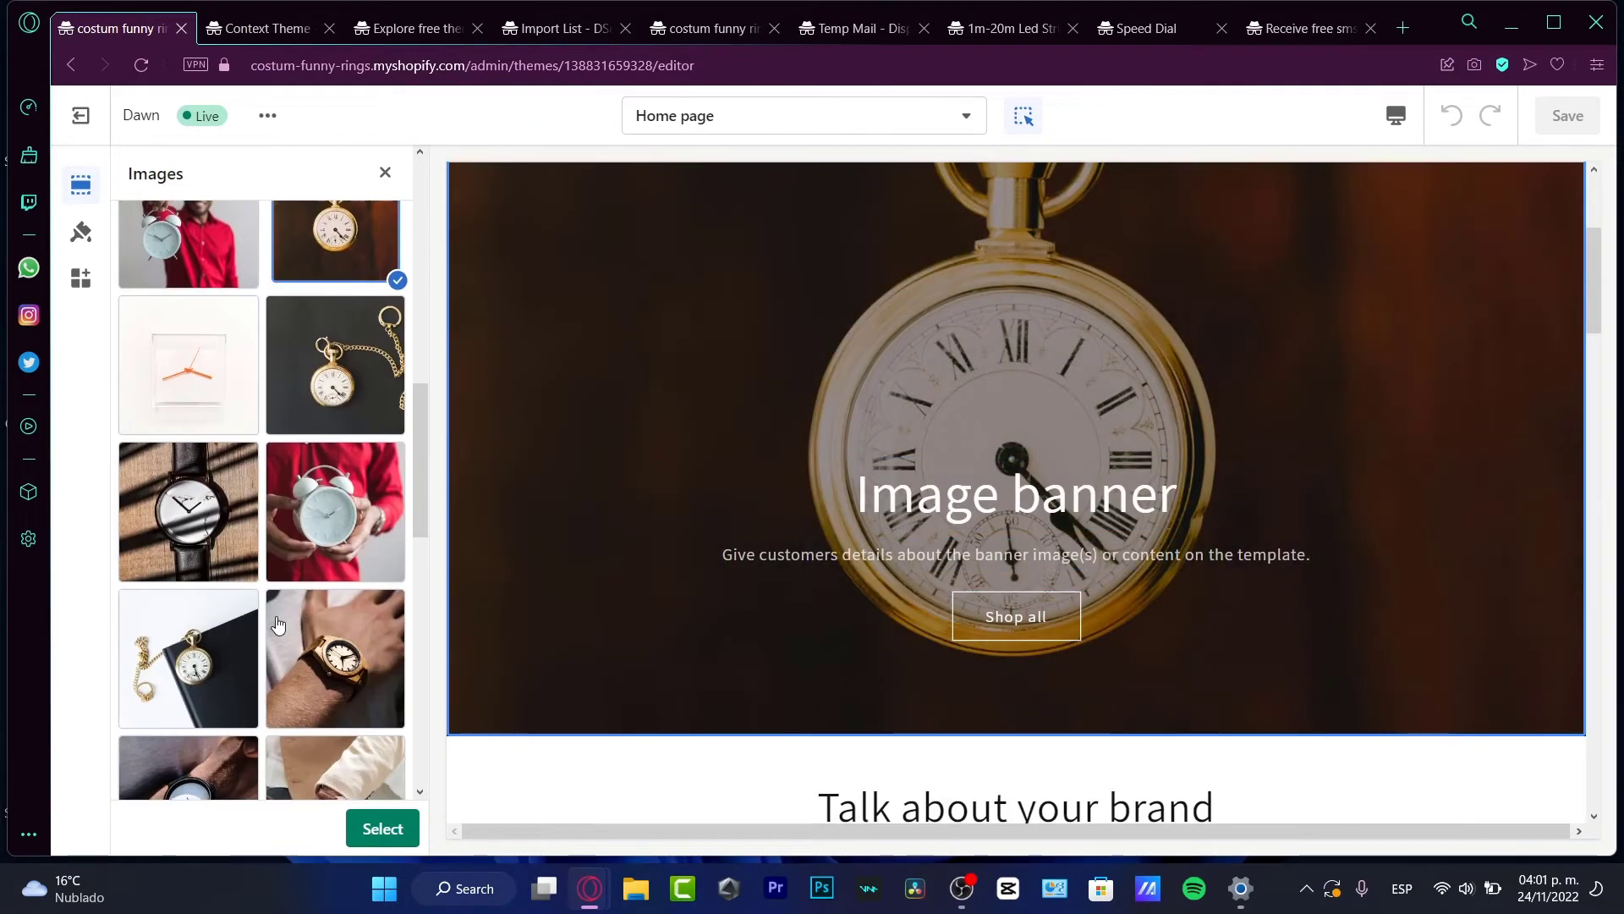
{"action": "scroll", "coordinate": [278, 625], "scroll_direction": "down", "scroll_amount": 3}
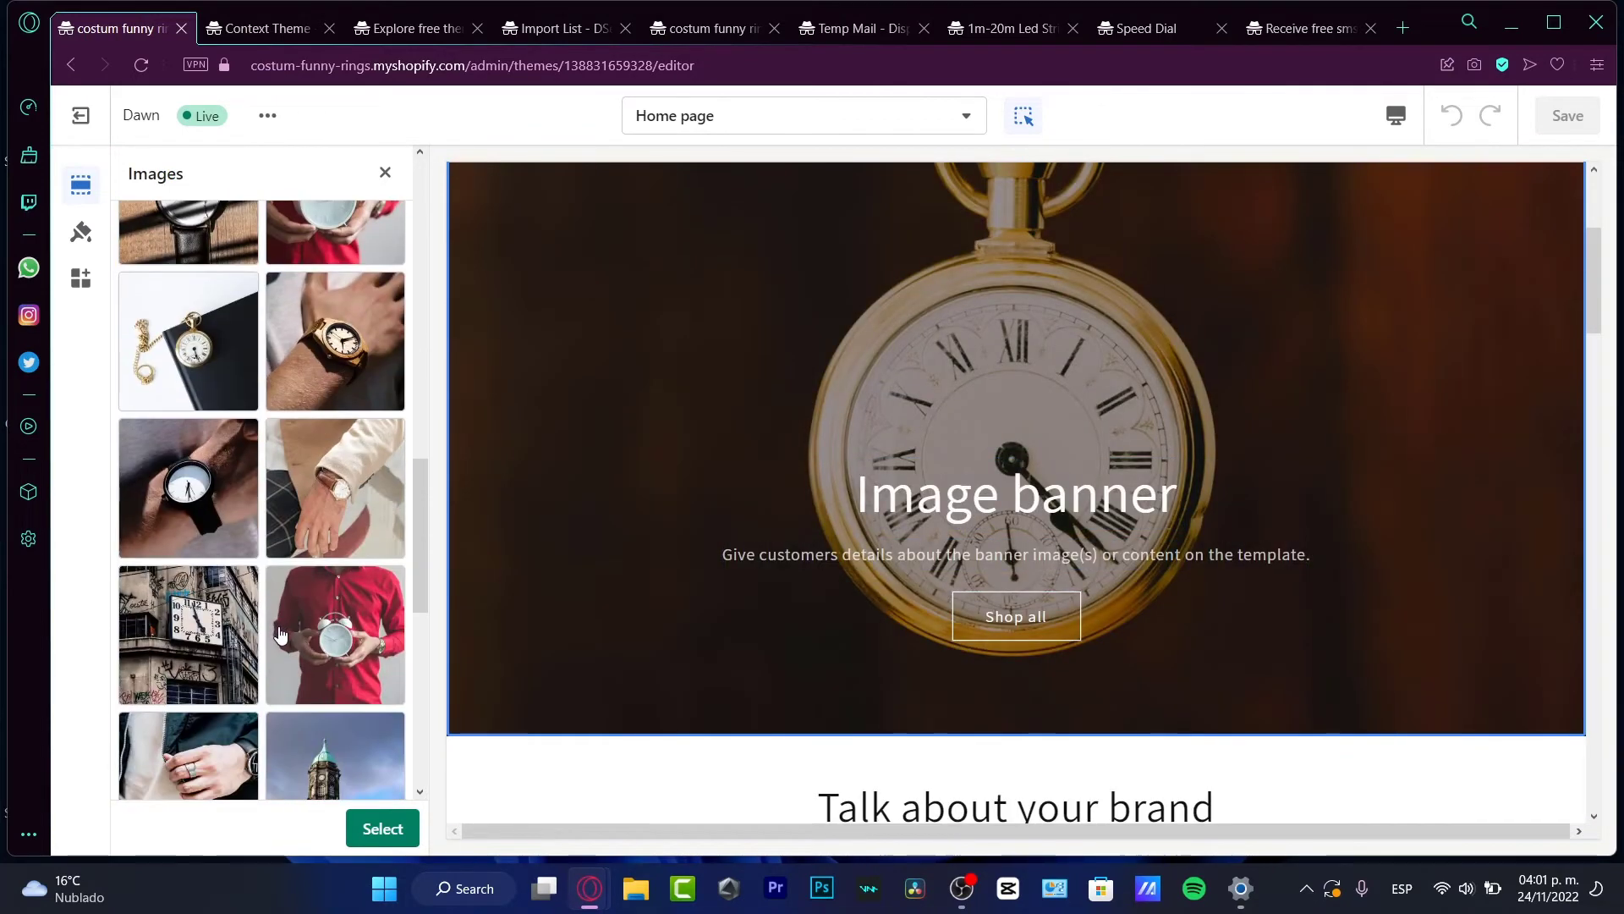
{"action": "left_click", "coordinate": [320, 349]}
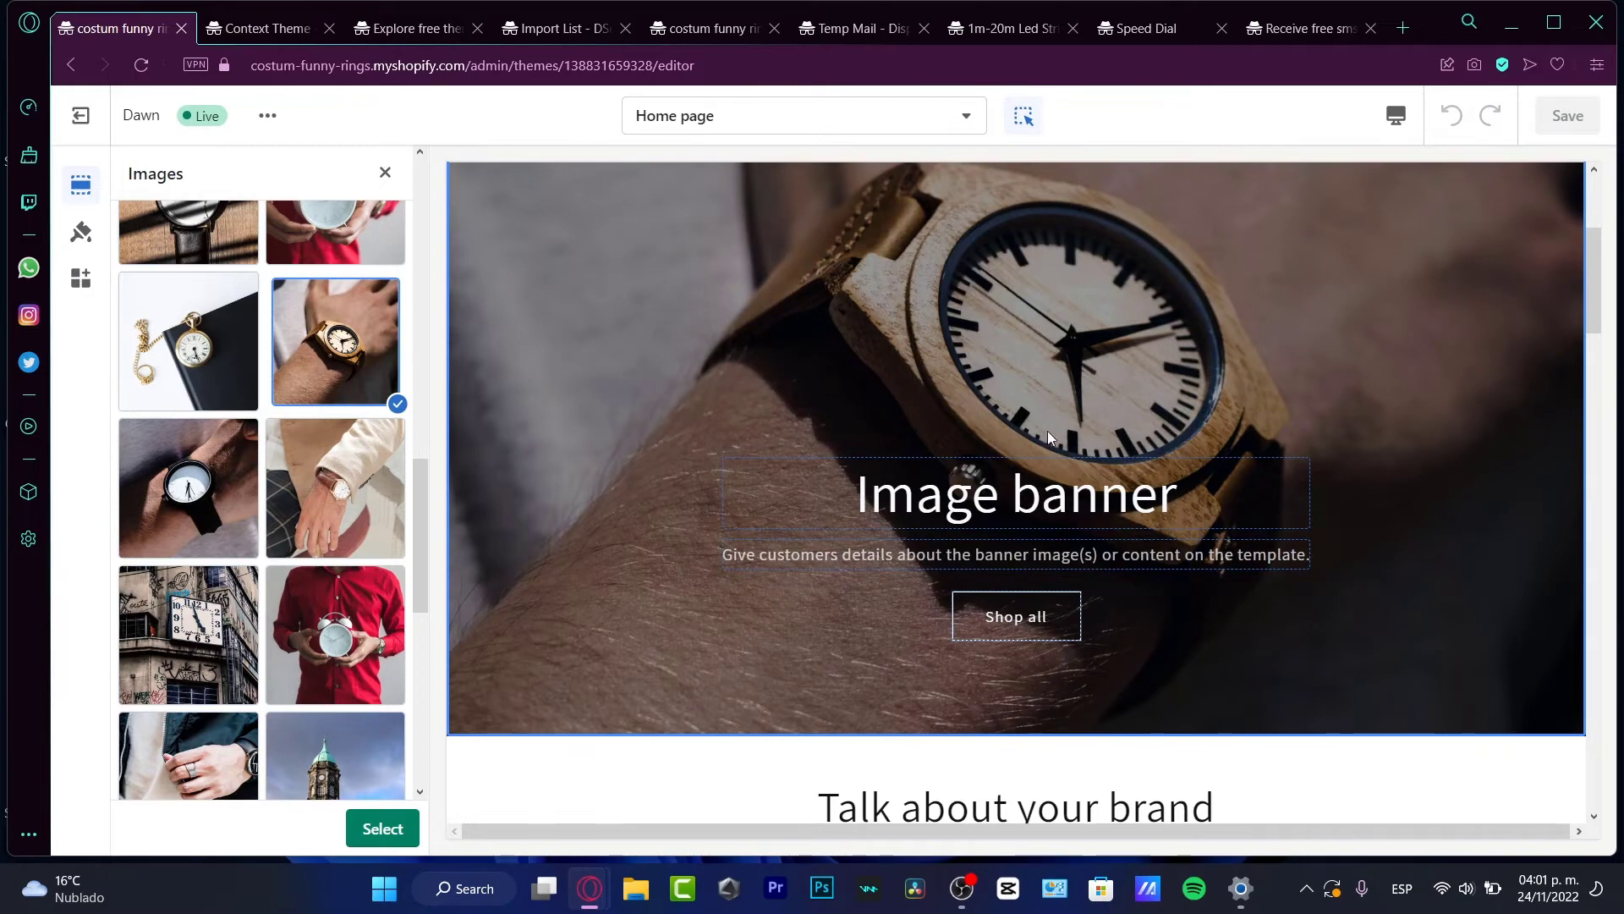
{"action": "scroll", "coordinate": [1126, 511], "scroll_direction": "up", "scroll_amount": 3}
{"action": "scroll", "coordinate": [1178, 539], "scroll_direction": "down", "scroll_amount": 3}
{"action": "left_click", "coordinate": [383, 828]}
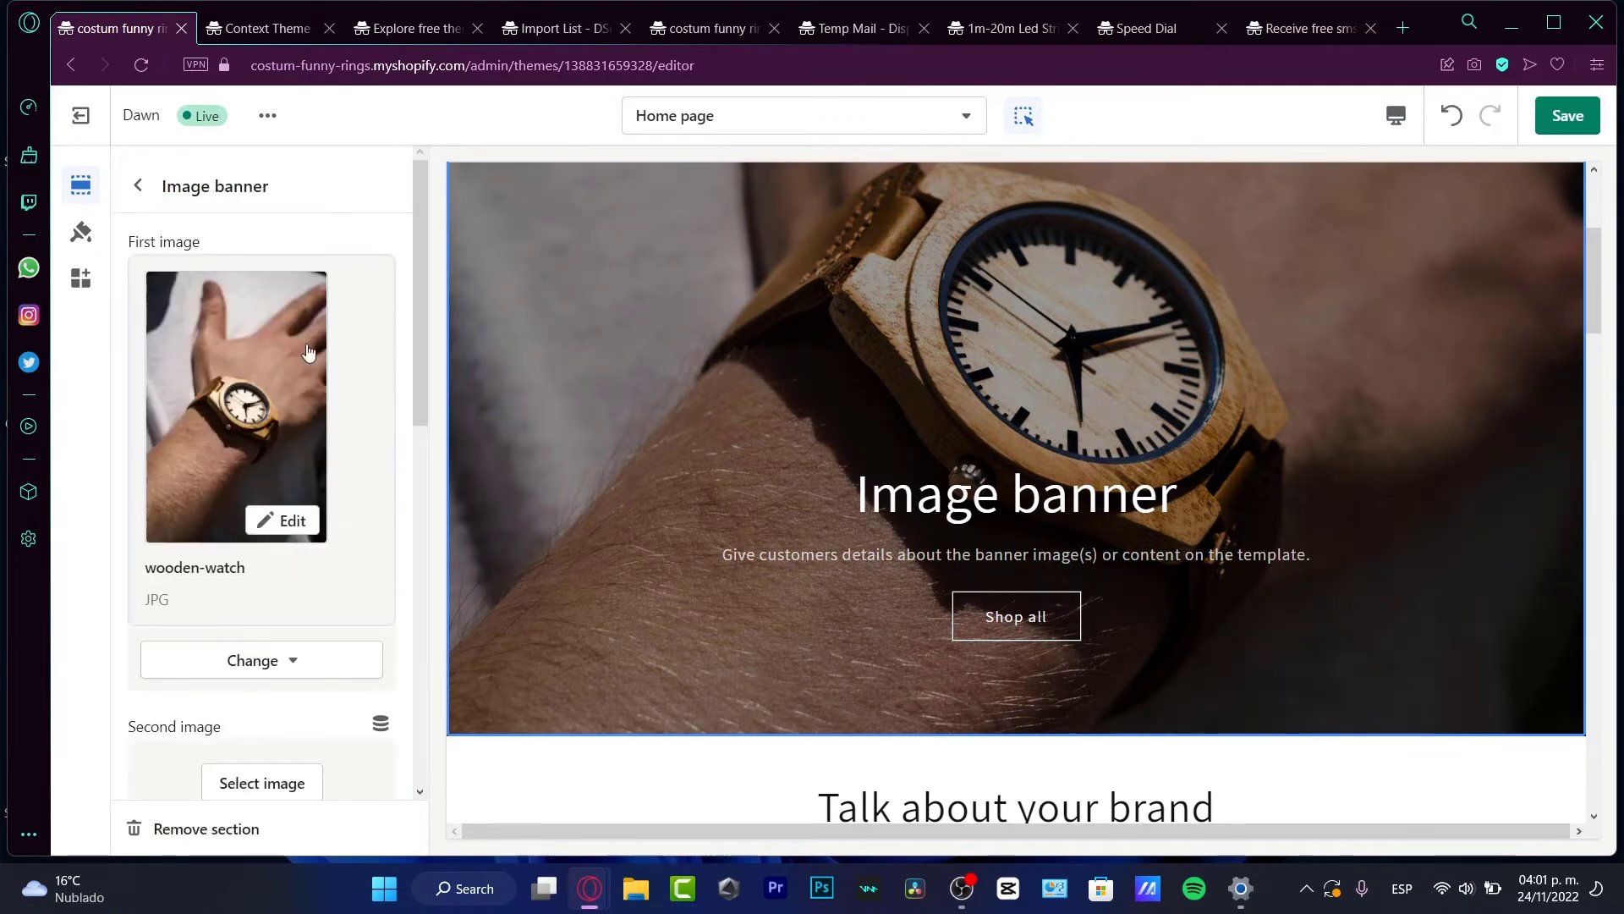
Step: Replace the banner heading with 'Own your personal time' and select the description text
{"action": "double_click", "coordinate": [1066, 507]}
{"action": "triple_click", "coordinate": [255, 264]}
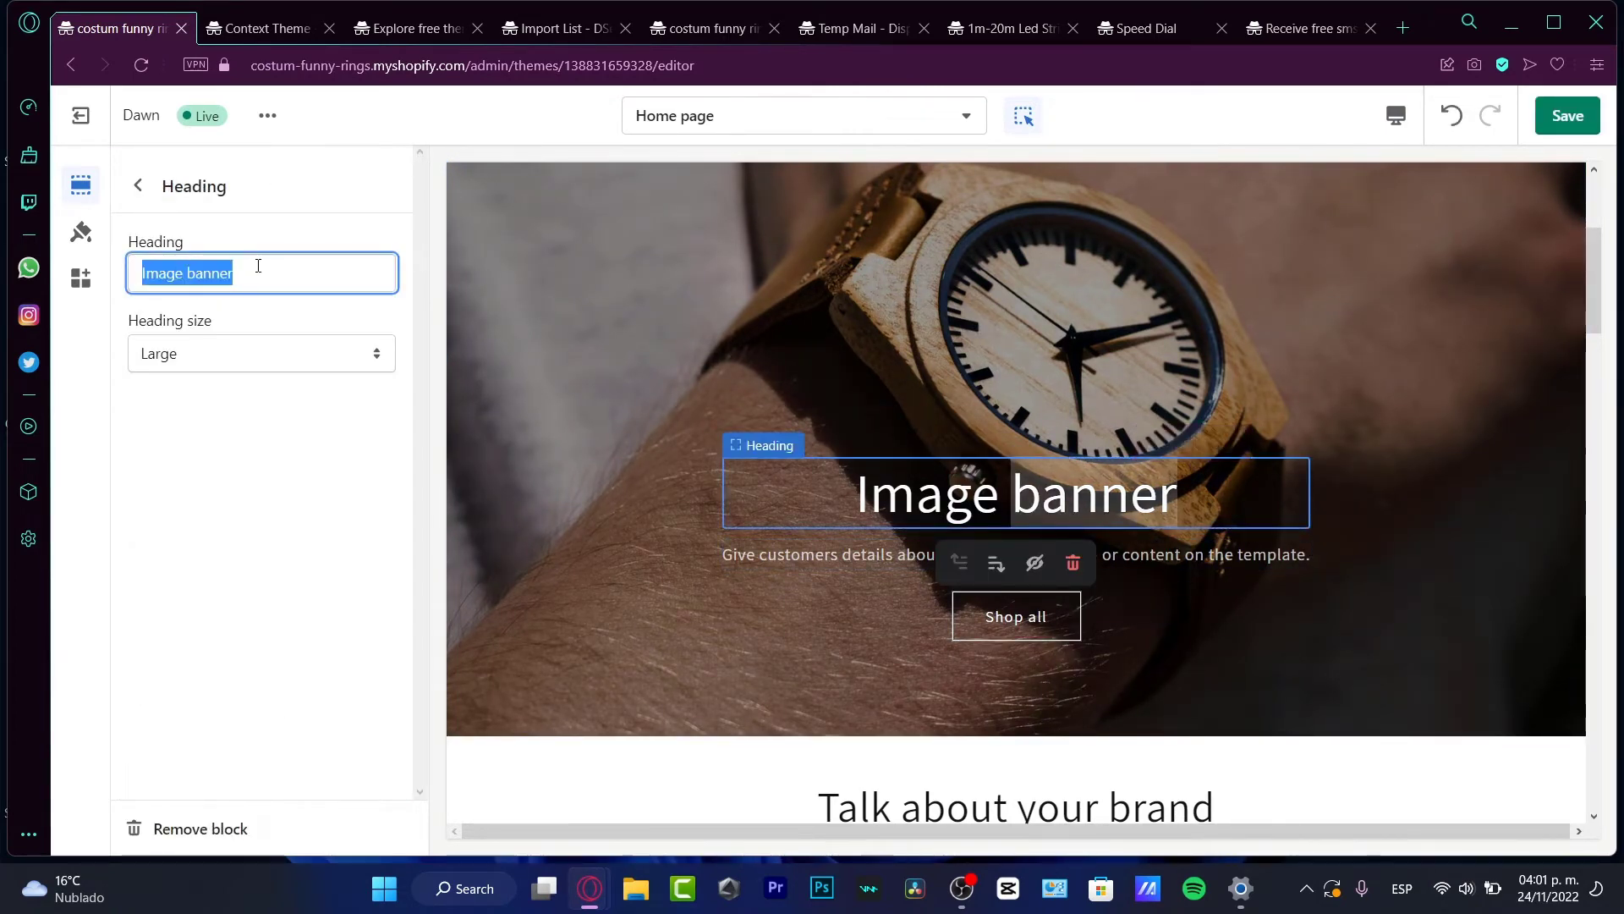
{"action": "type", "text": "Th"}
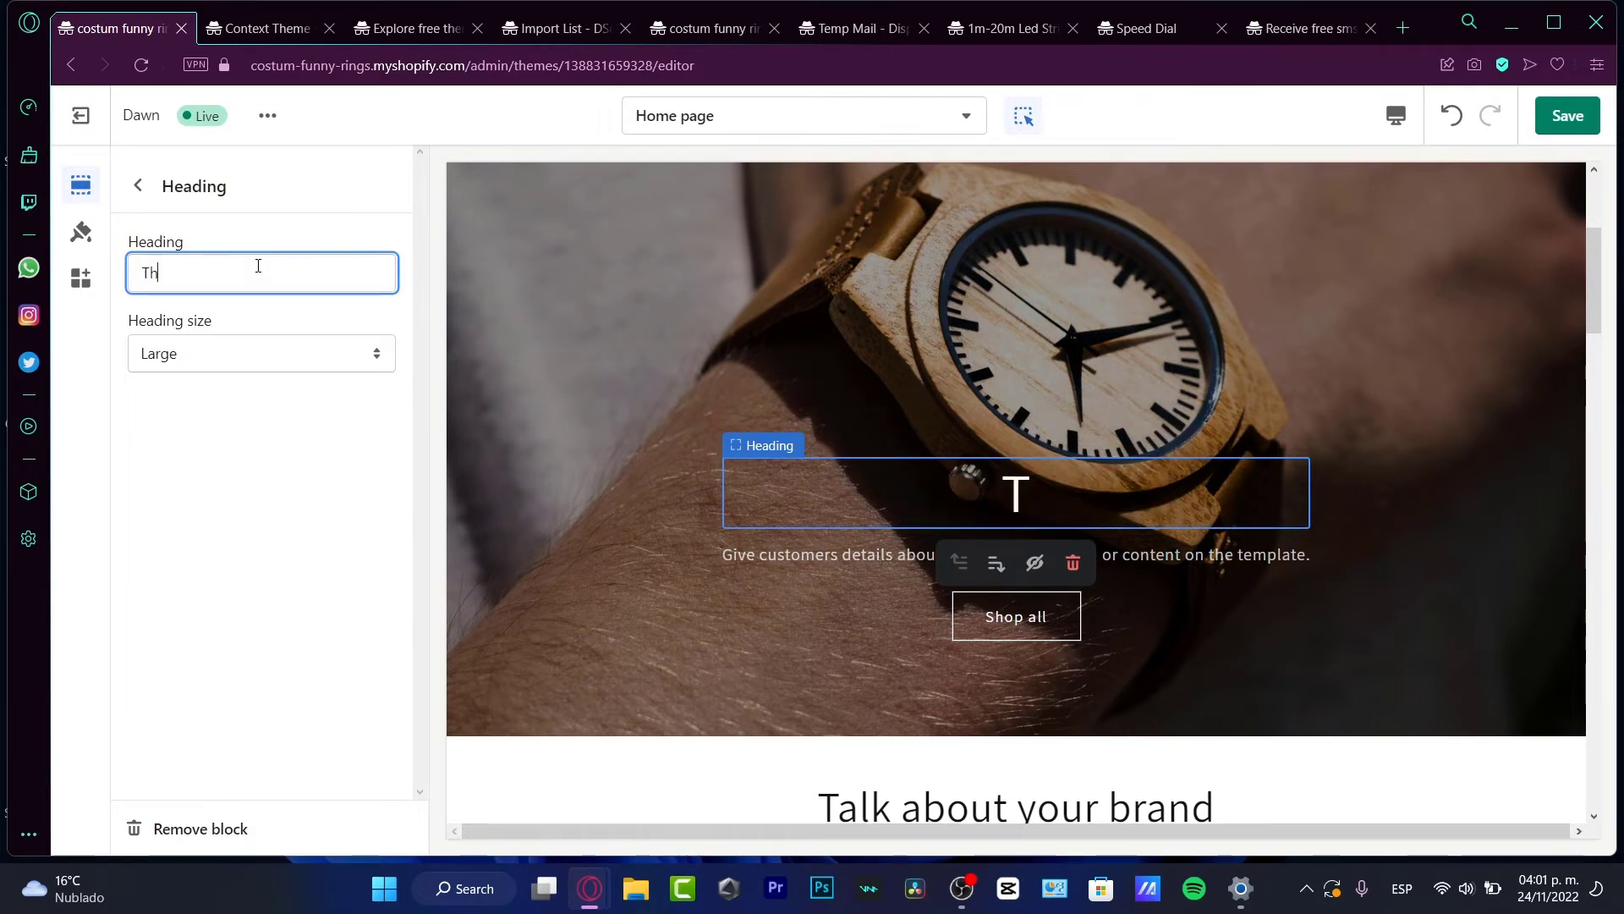
{"action": "type", "text": "e"}
{"action": "key", "text": "BackSpace"}
{"action": "key", "text": "BackSpace"}
{"action": "key", "text": "BackSpace"}
{"action": "type", "text": "Own "}
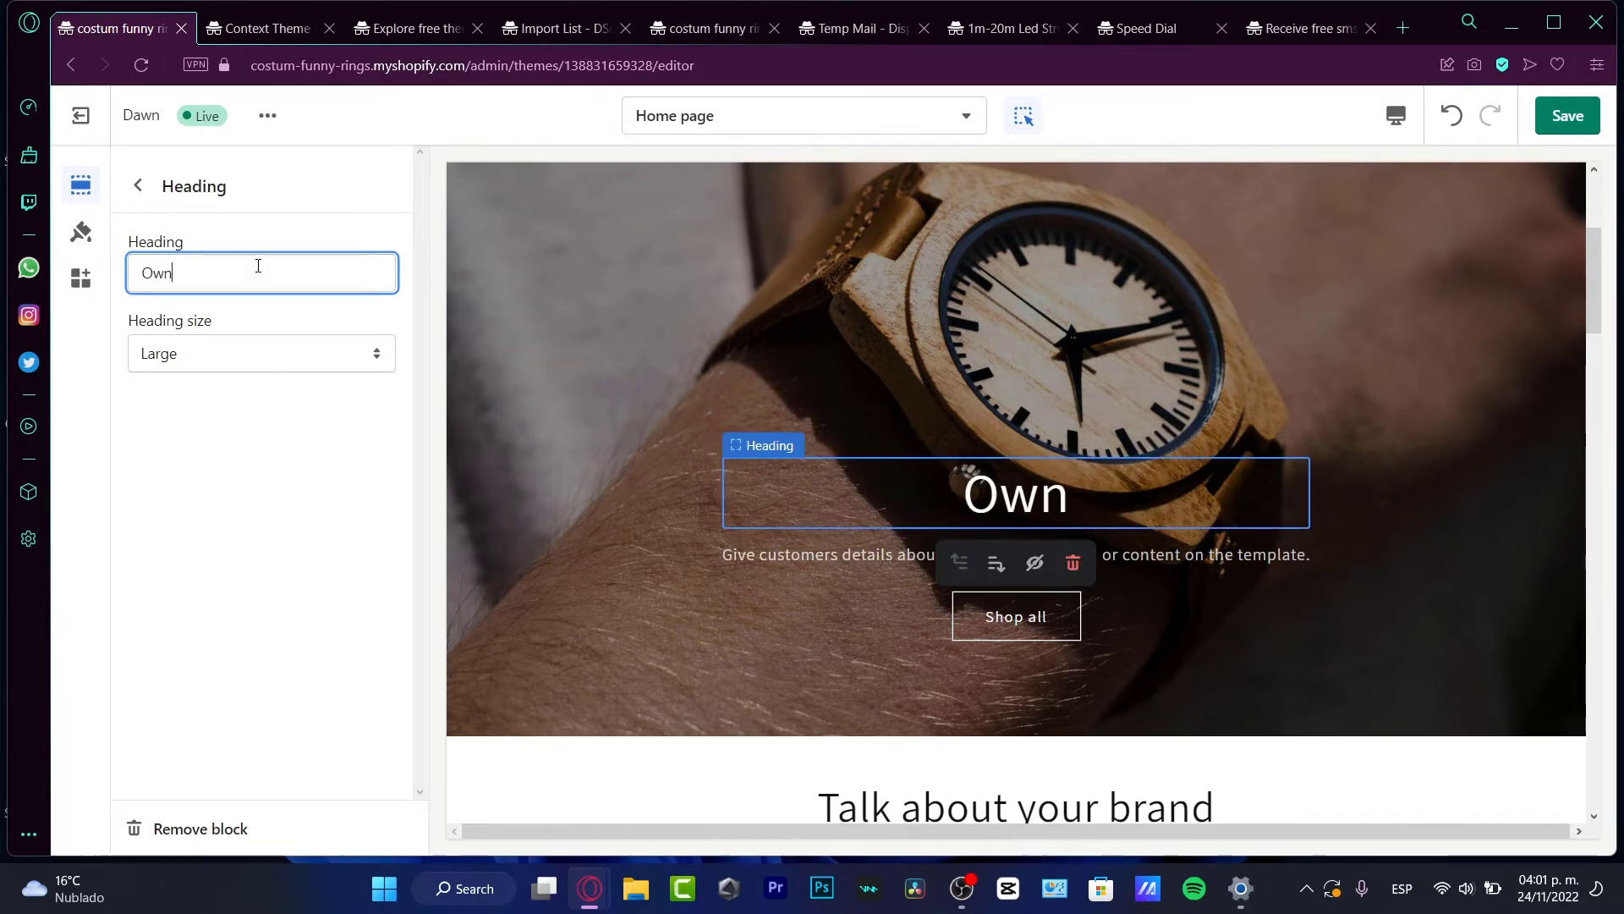
{"action": "type", "text": "your personal time"}
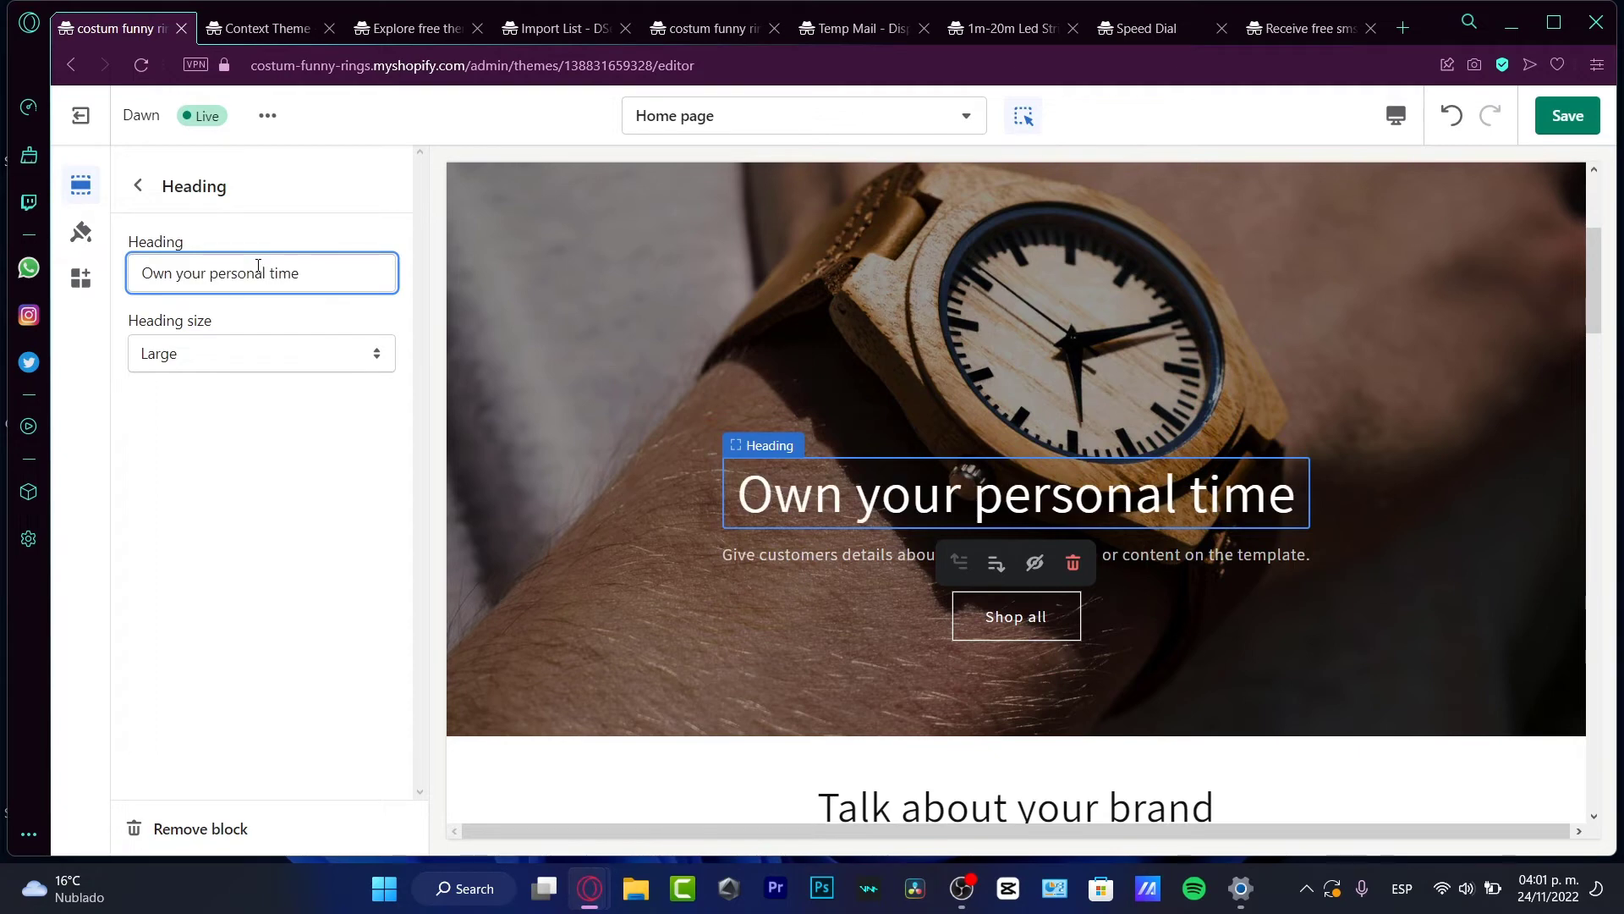
{"action": "left_click", "coordinate": [766, 558]}
{"action": "triple_click", "coordinate": [296, 291]}
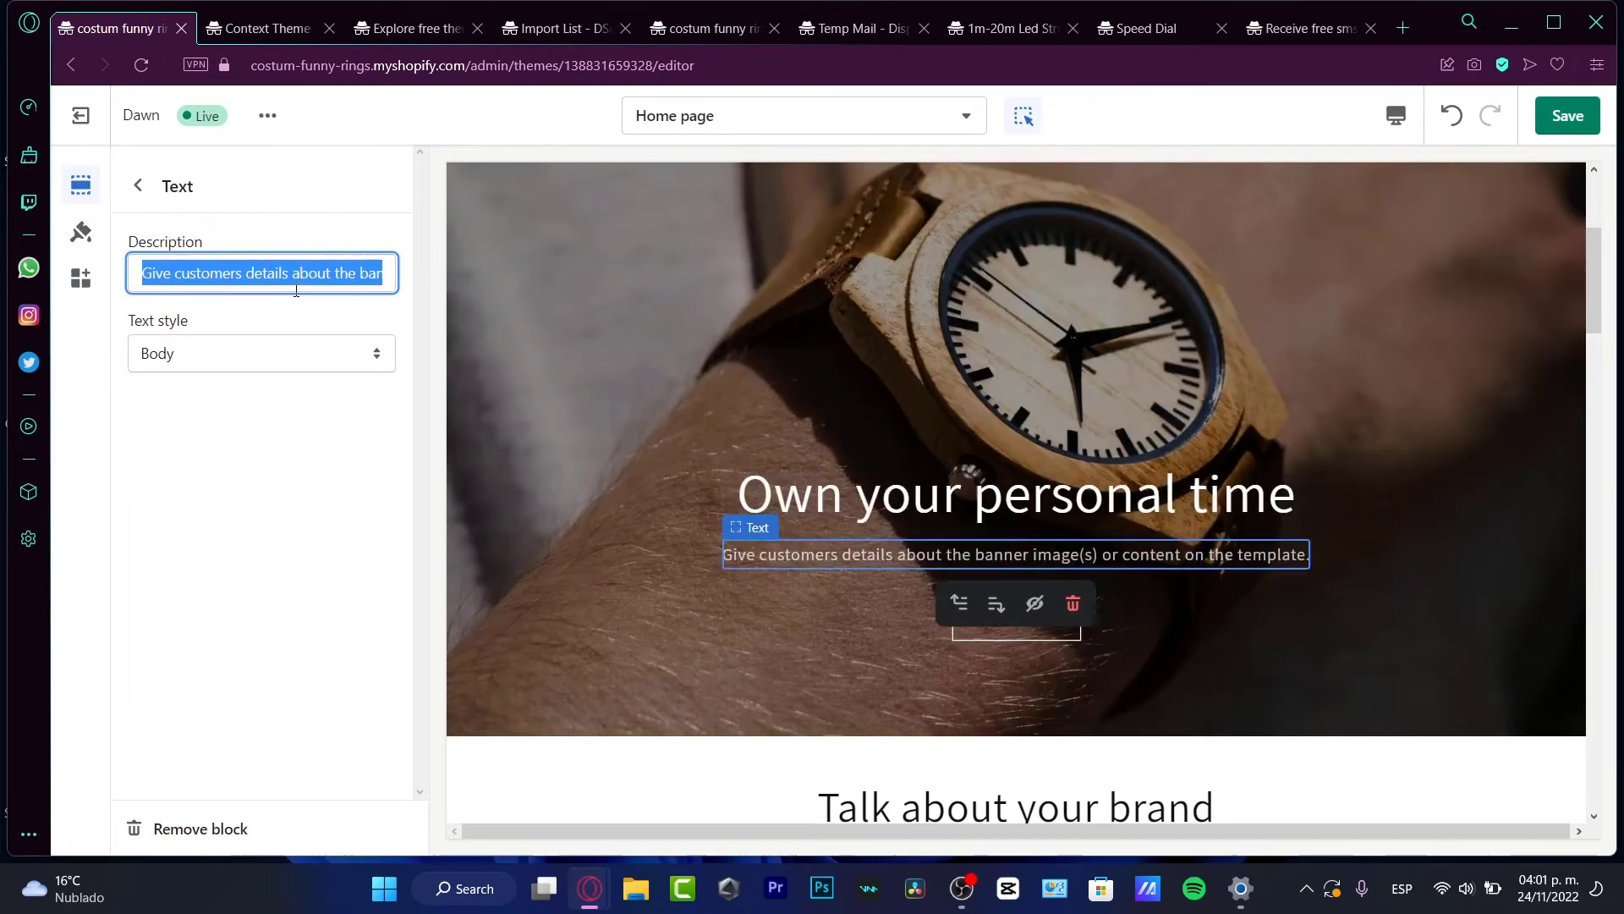
{"action": "type", "text": "it's yours. no one else."}
Step: Set the description to 'it's yours. no one else.' and use the black-and-white watch photo as logo
{"action": "left_click", "coordinate": [1314, 662]}
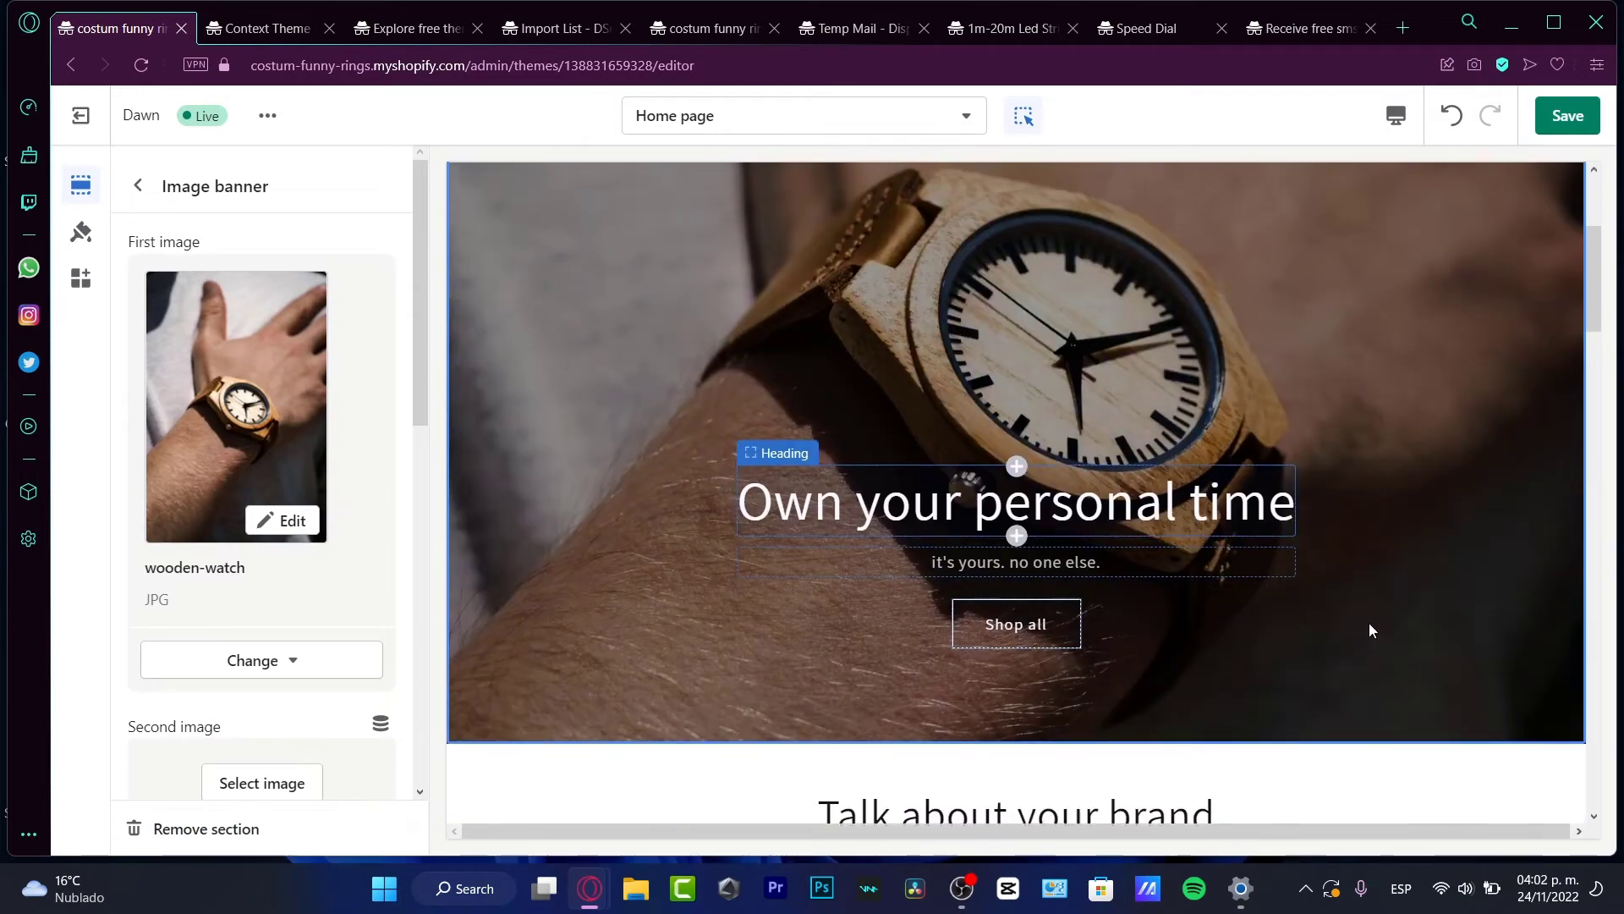
{"action": "scroll", "coordinate": [1370, 629], "scroll_direction": "up", "scroll_amount": 3}
{"action": "left_click", "coordinate": [677, 264]}
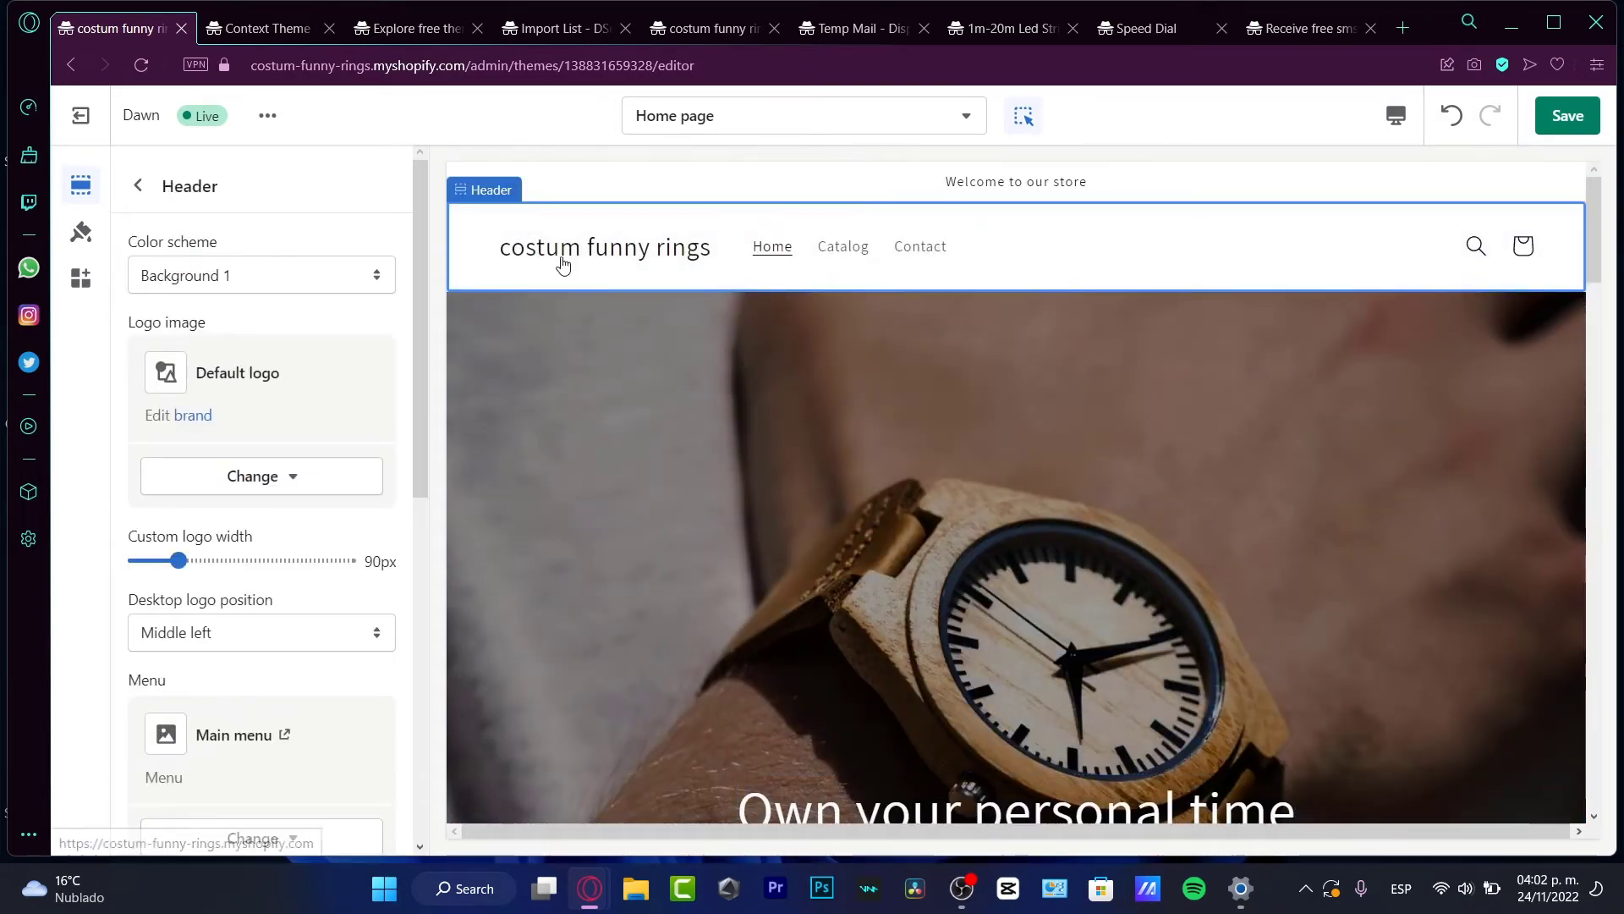
{"action": "left_click", "coordinate": [333, 470]}
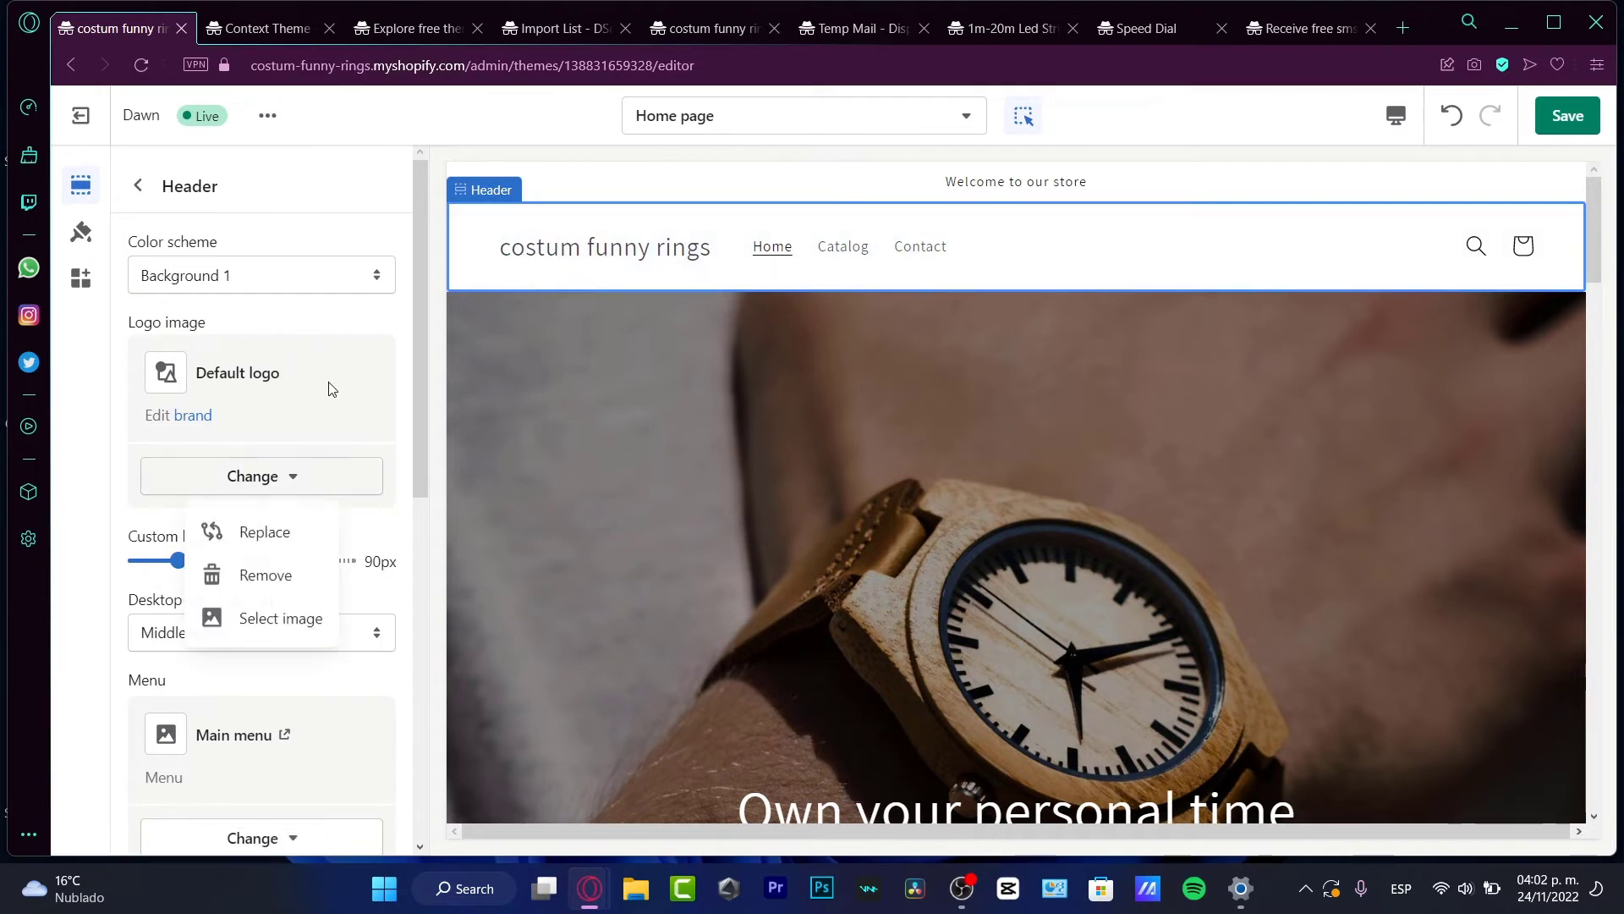
{"action": "left_click", "coordinate": [292, 619]}
{"action": "left_click", "coordinate": [326, 247]}
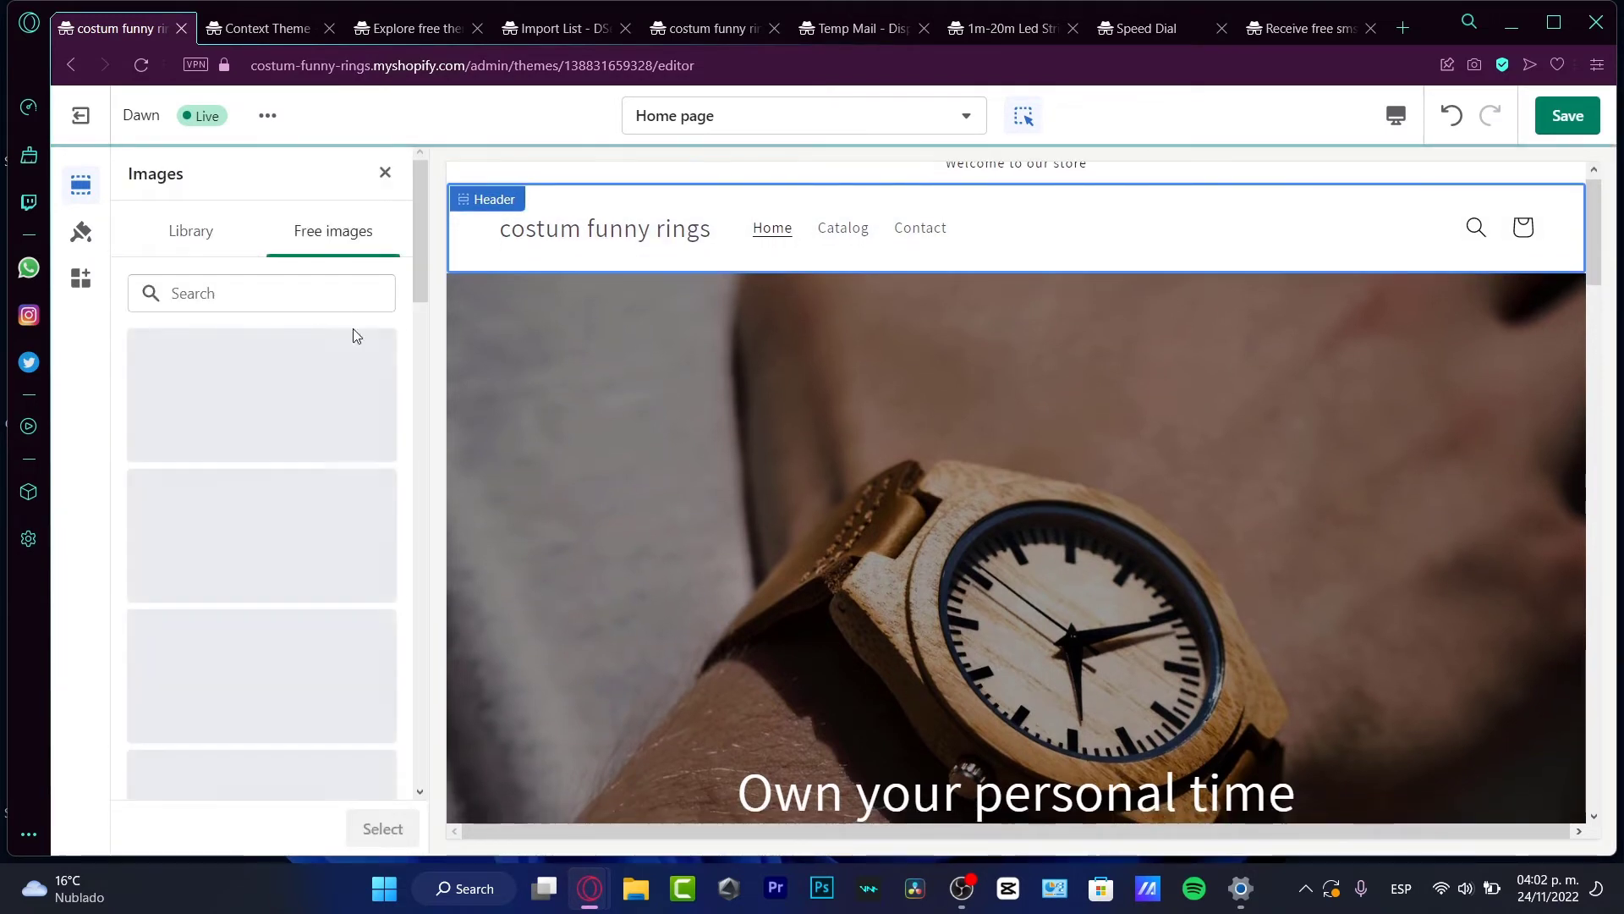
{"action": "type", "text": "watches"}
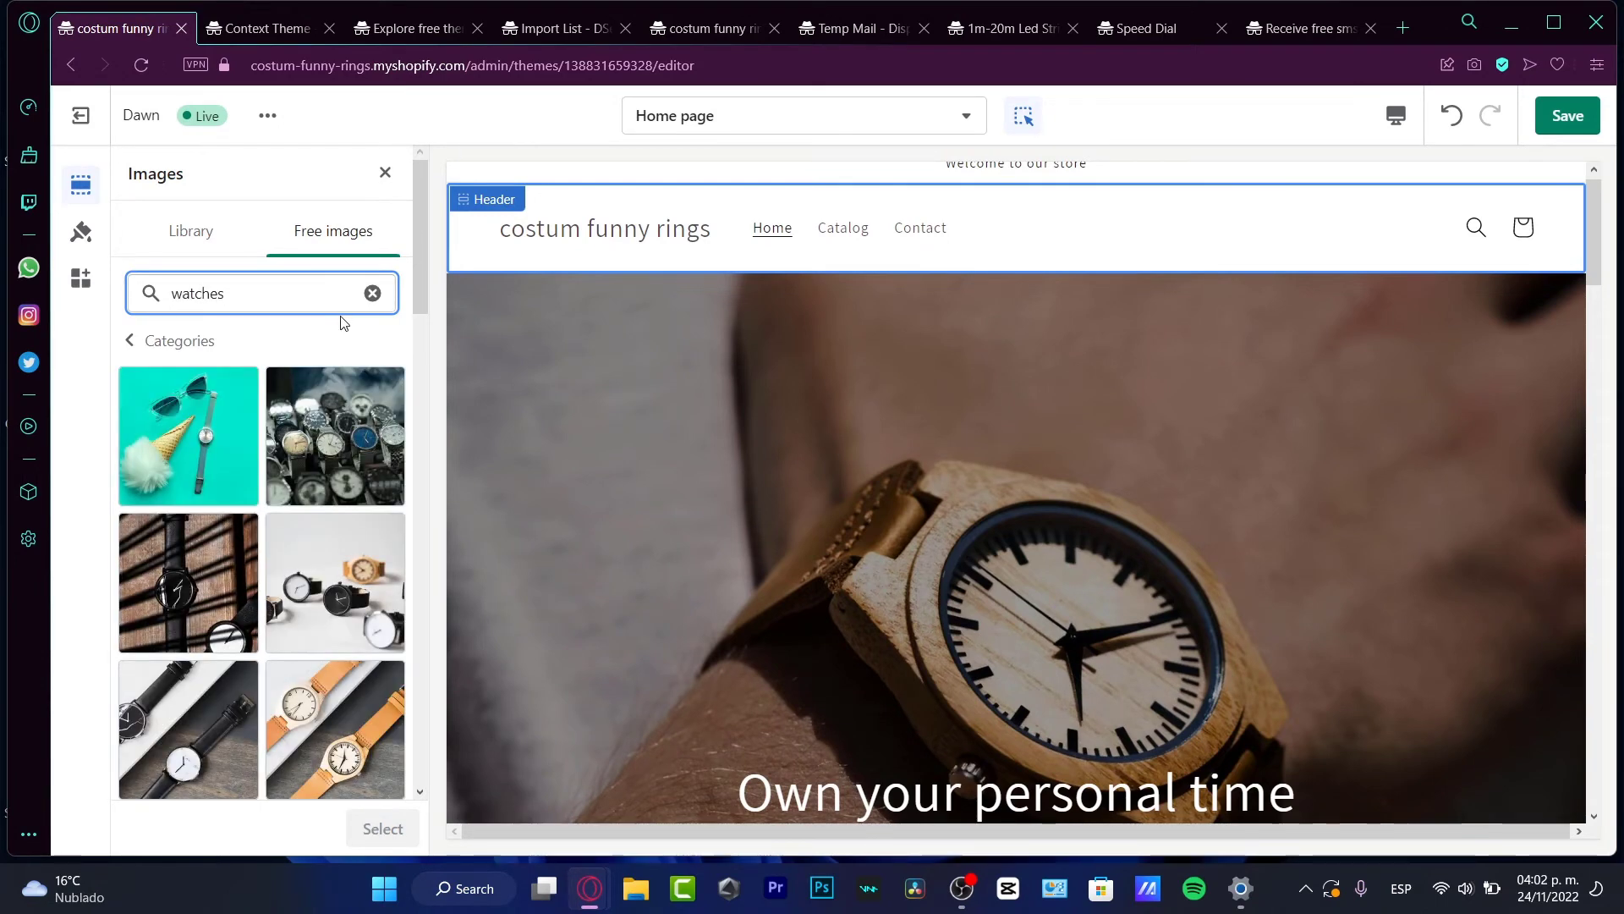
{"action": "left_click", "coordinate": [191, 583]}
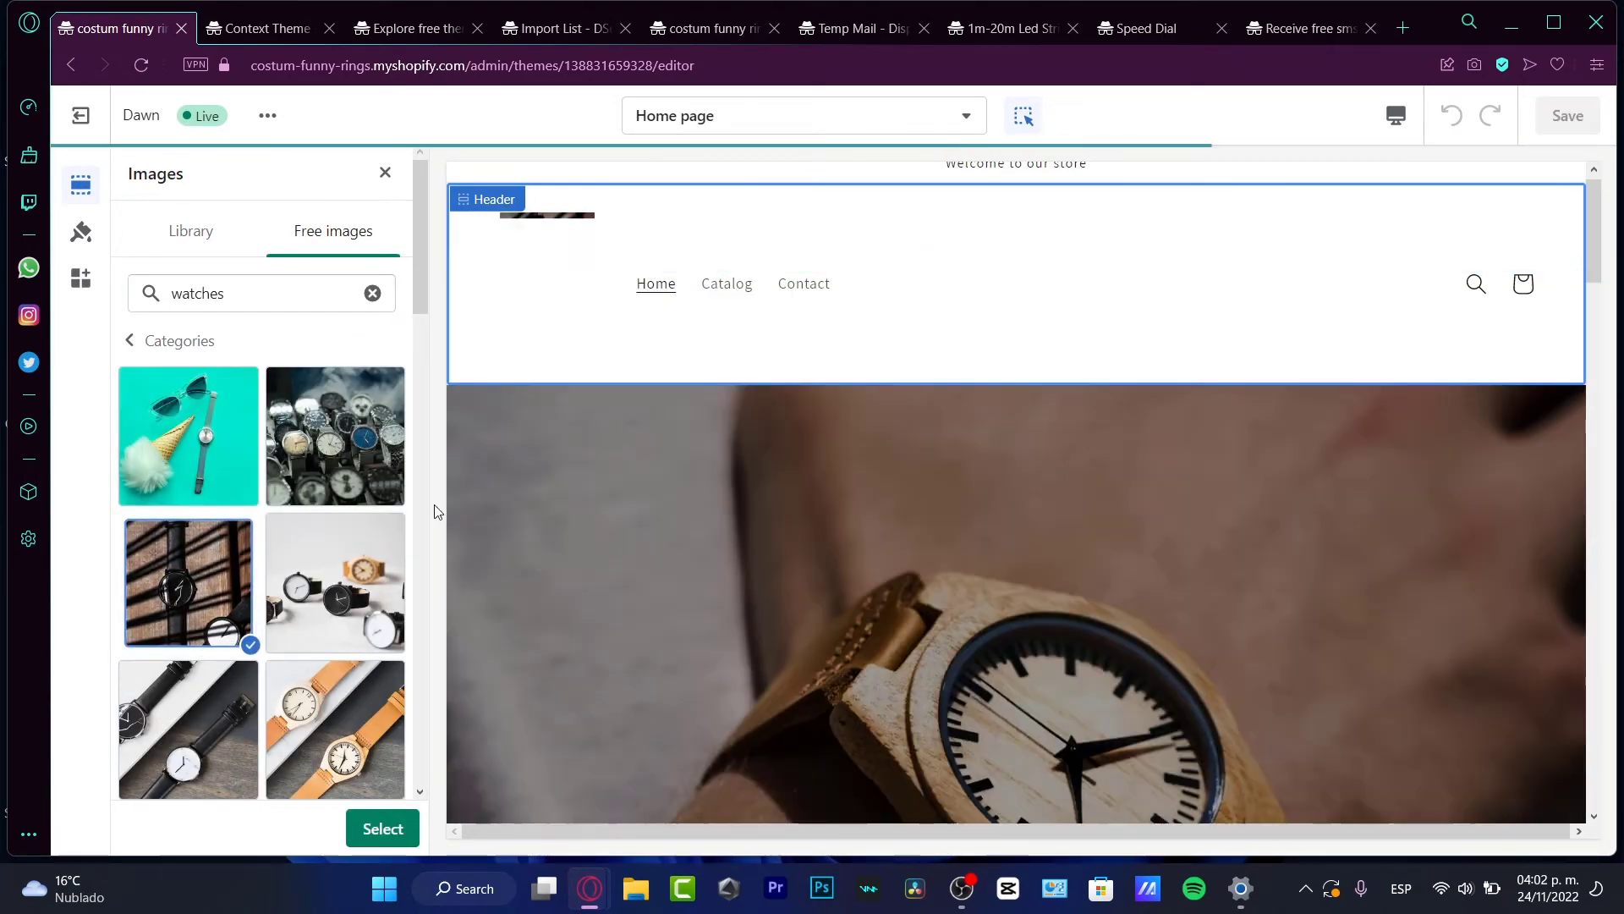
{"action": "scroll", "coordinate": [334, 584], "scroll_direction": "down", "scroll_amount": 3}
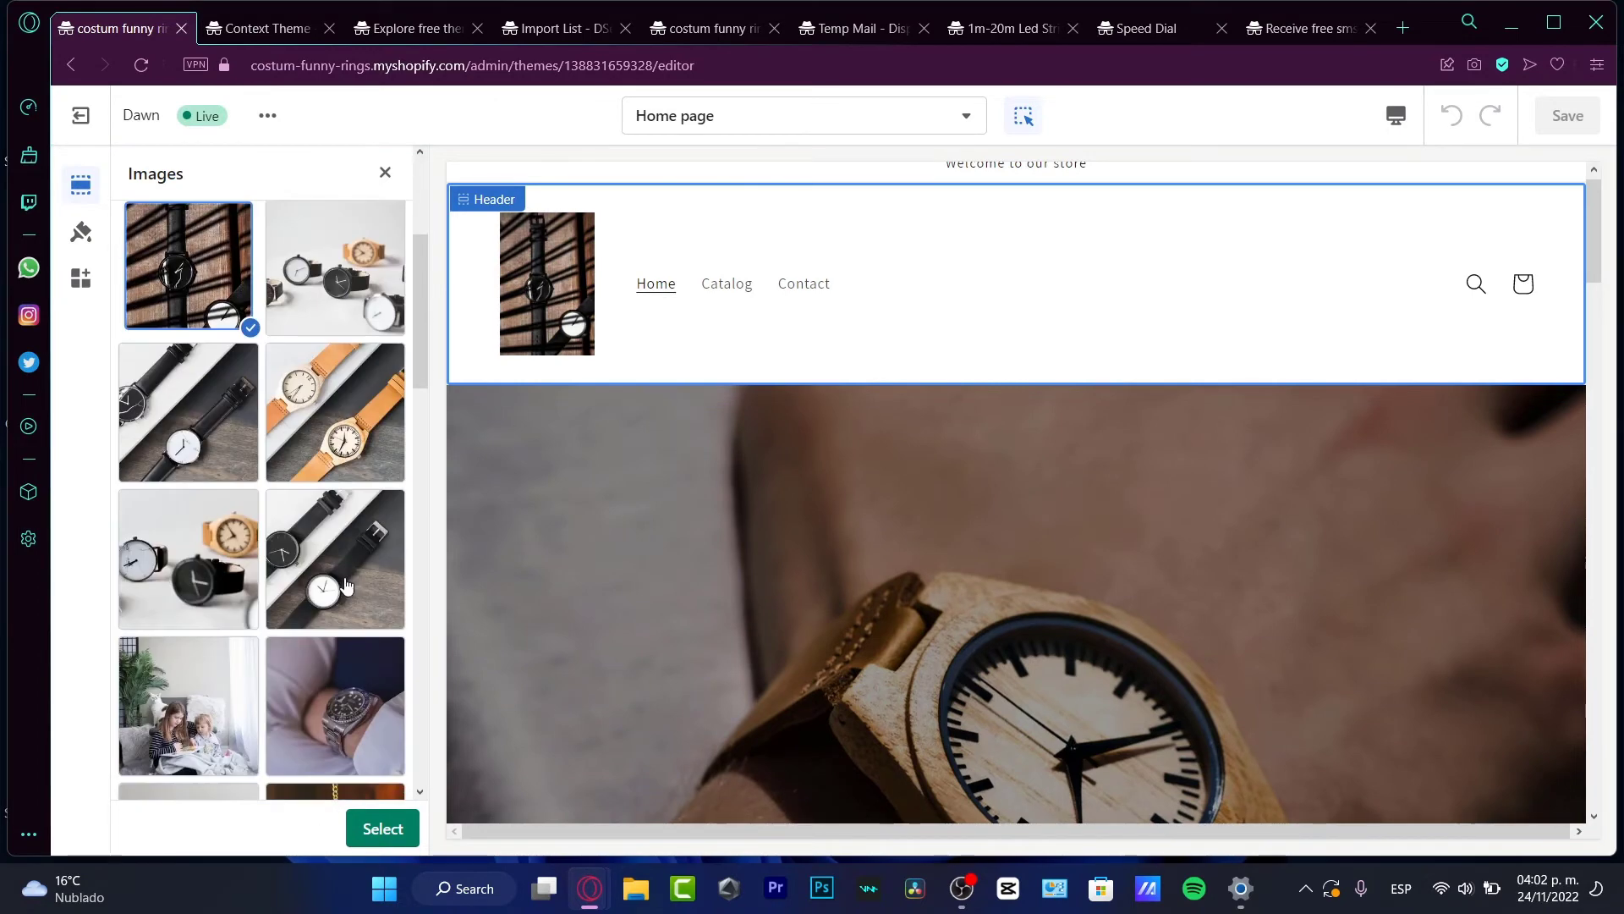
{"action": "left_click", "coordinate": [381, 609]}
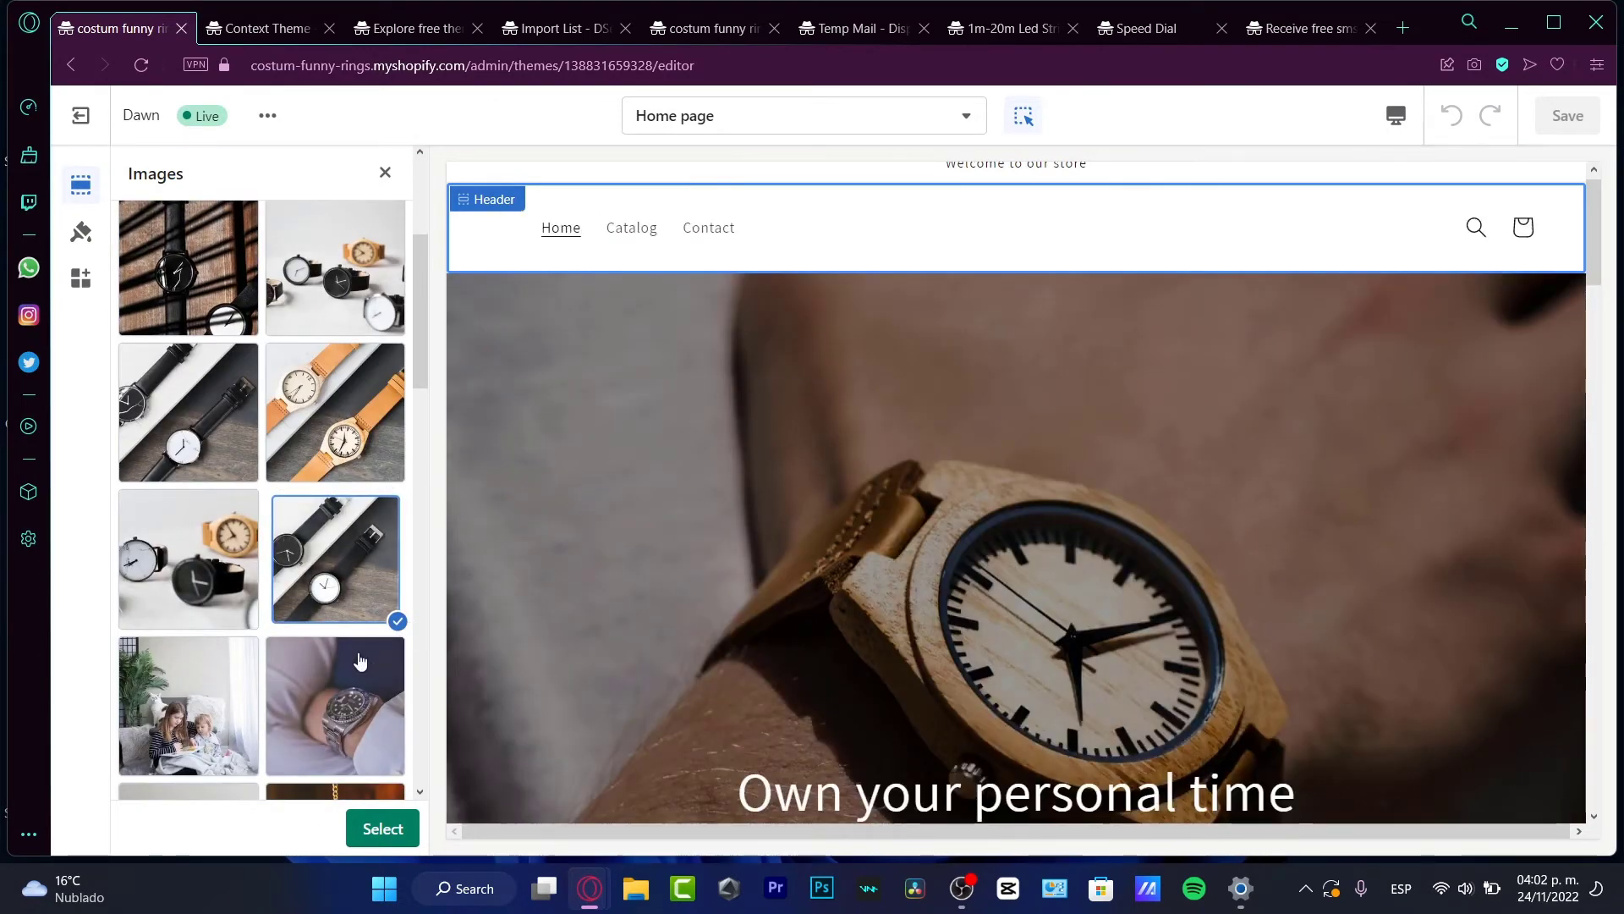
{"action": "left_click", "coordinate": [383, 827]}
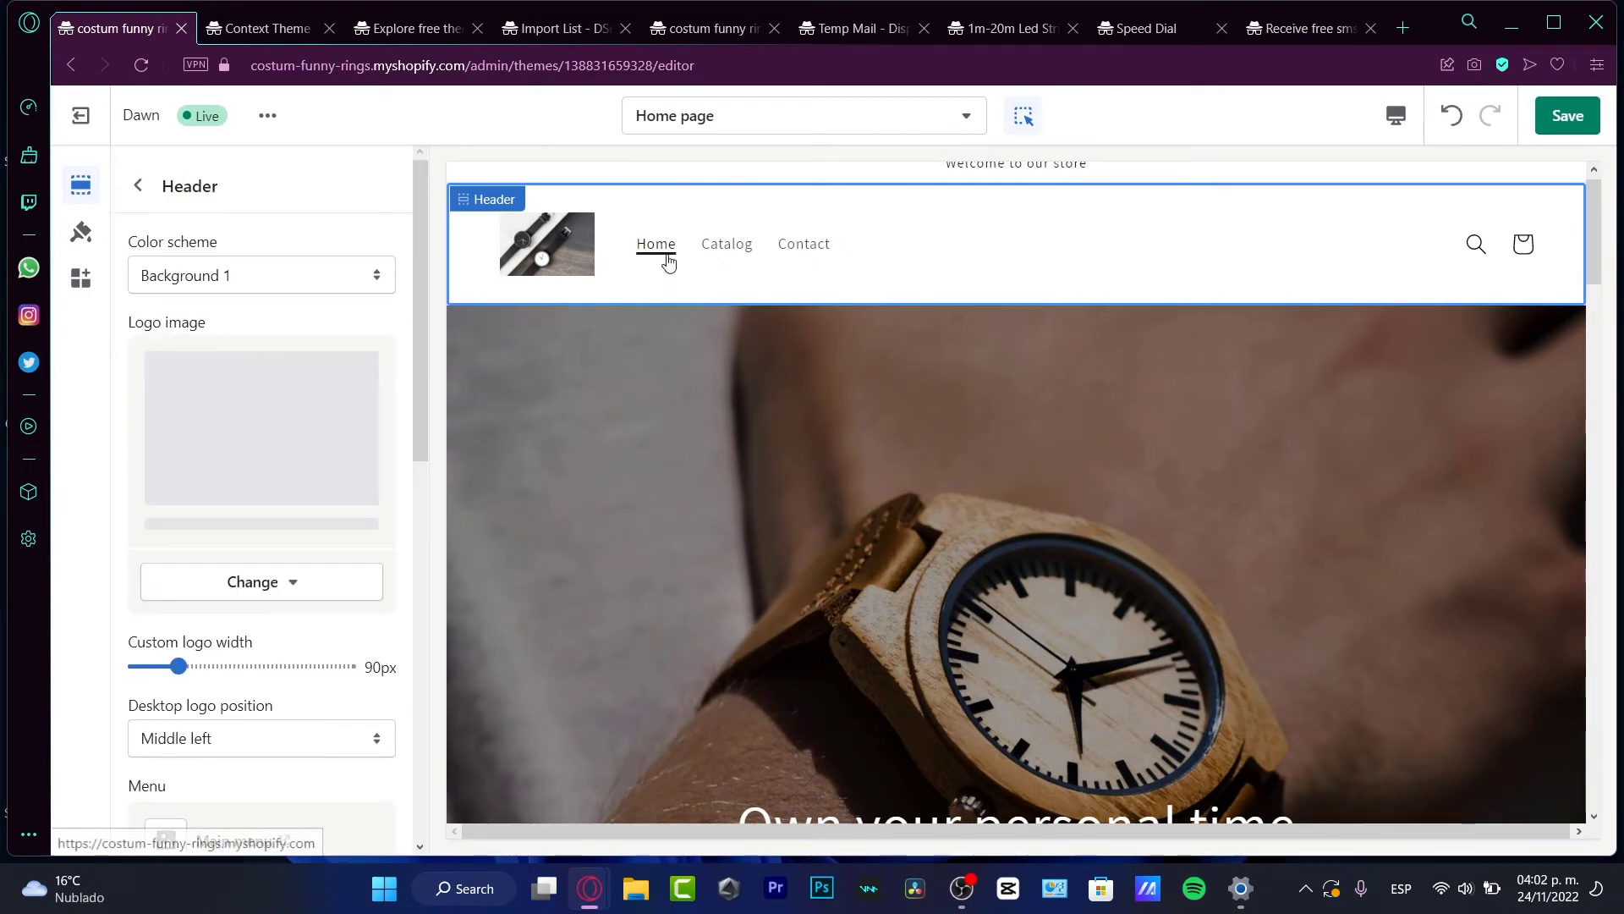
{"action": "scroll", "coordinate": [1096, 521], "scroll_direction": "down", "scroll_amount": 3}
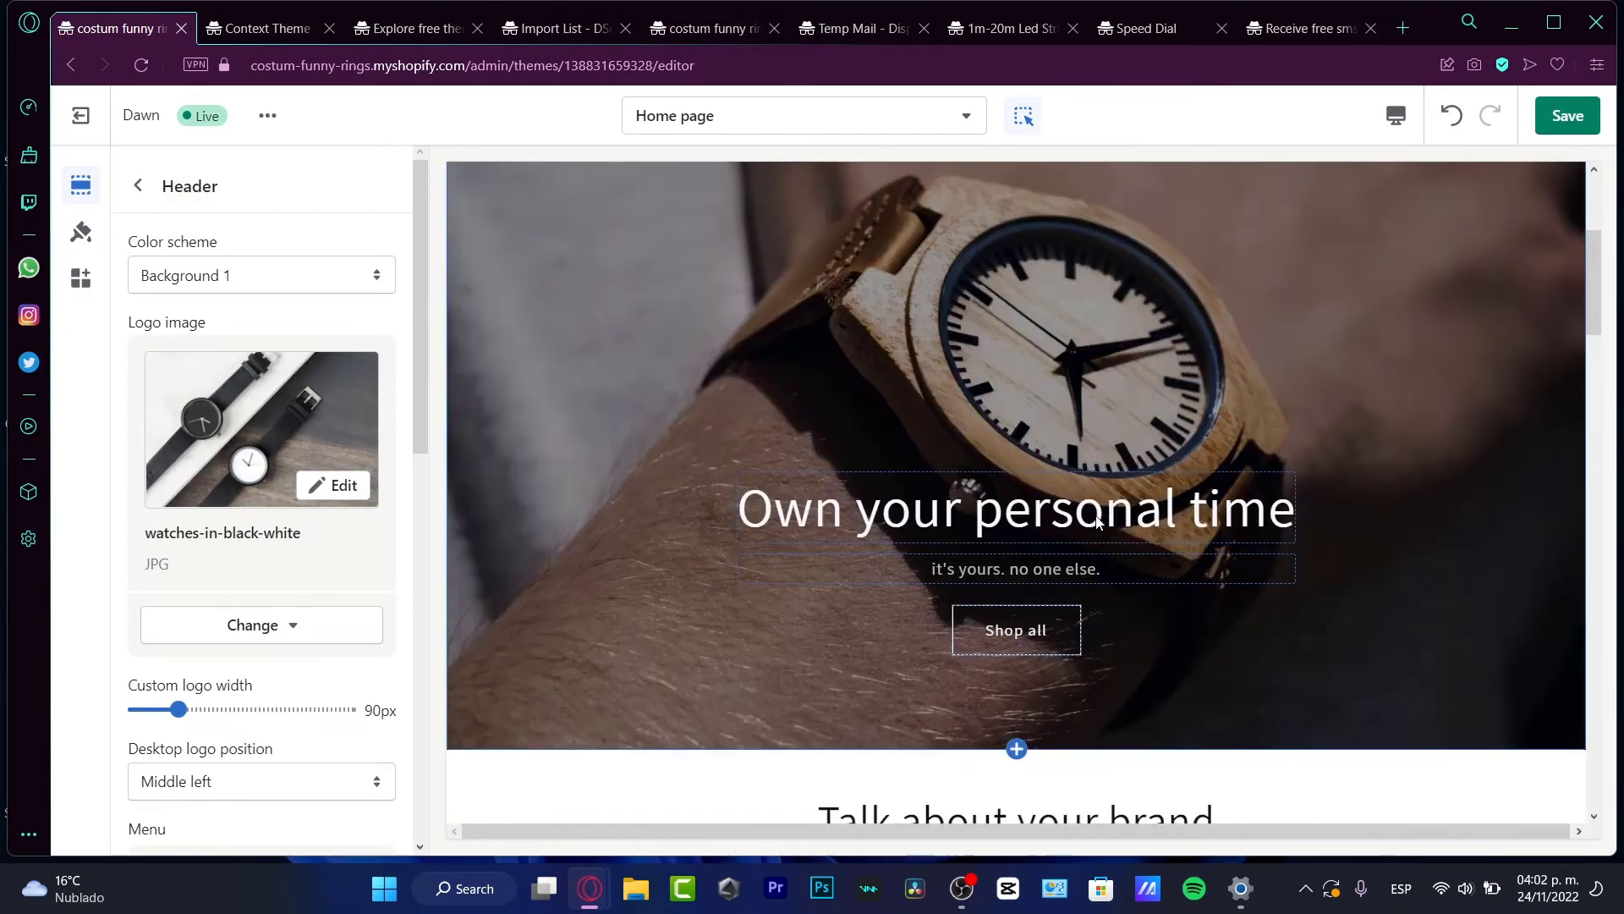
{"action": "scroll", "coordinate": [1096, 520], "scroll_direction": "down", "scroll_amount": 2}
{"action": "scroll", "coordinate": [1104, 523], "scroll_direction": "down", "scroll_amount": 2}
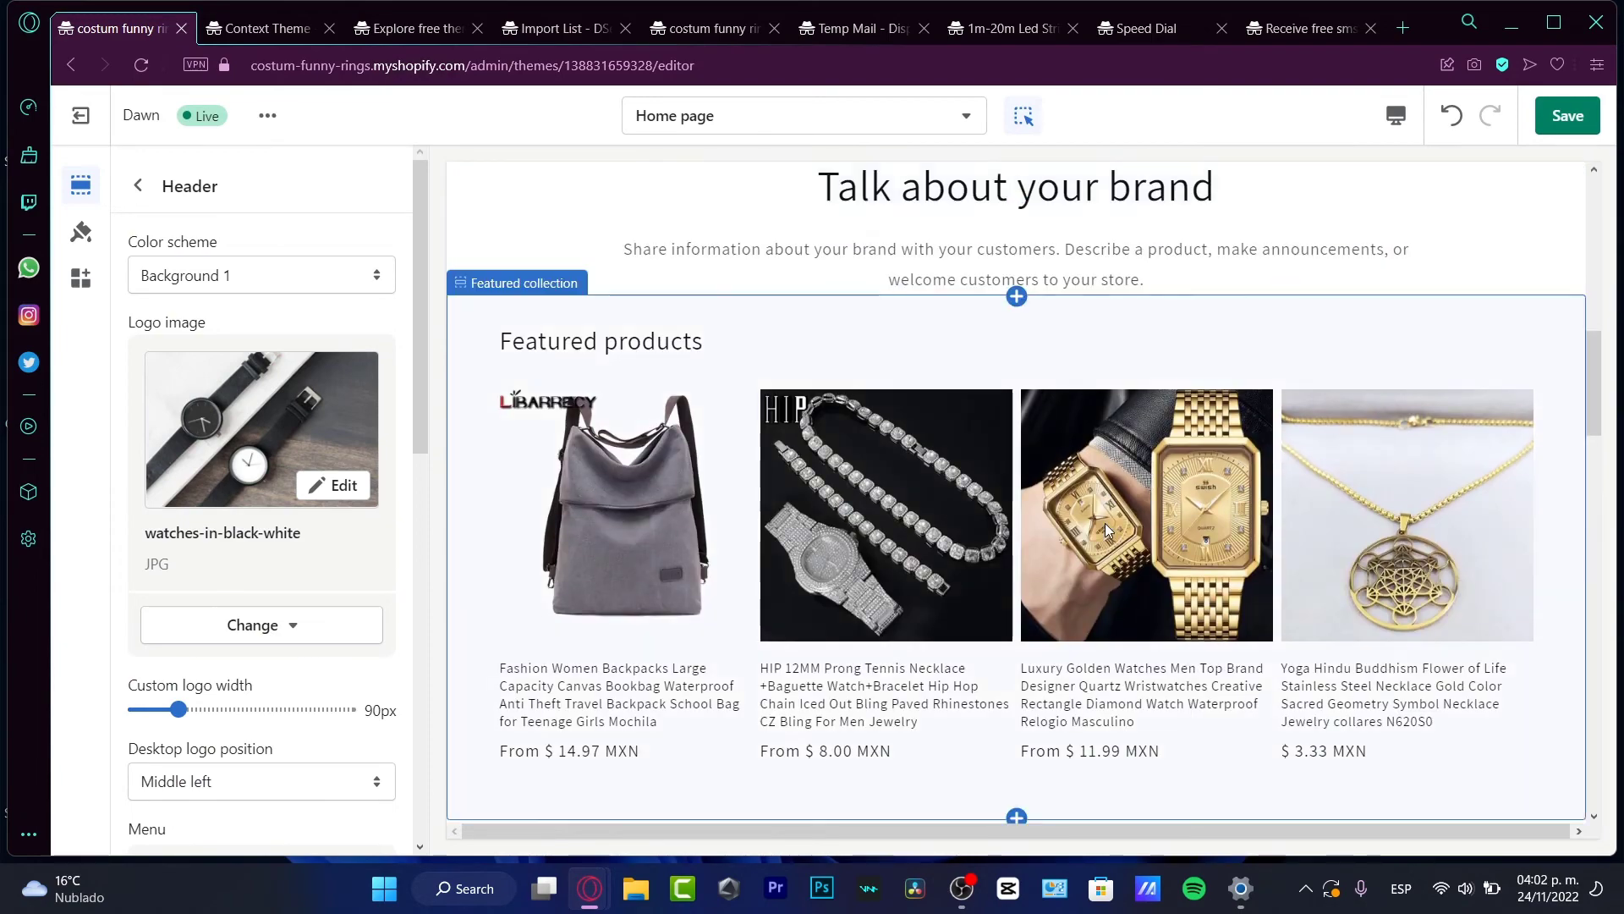
{"action": "scroll", "coordinate": [1114, 527], "scroll_direction": "down", "scroll_amount": 2}
{"action": "scroll", "coordinate": [1120, 543], "scroll_direction": "down", "scroll_amount": 4}
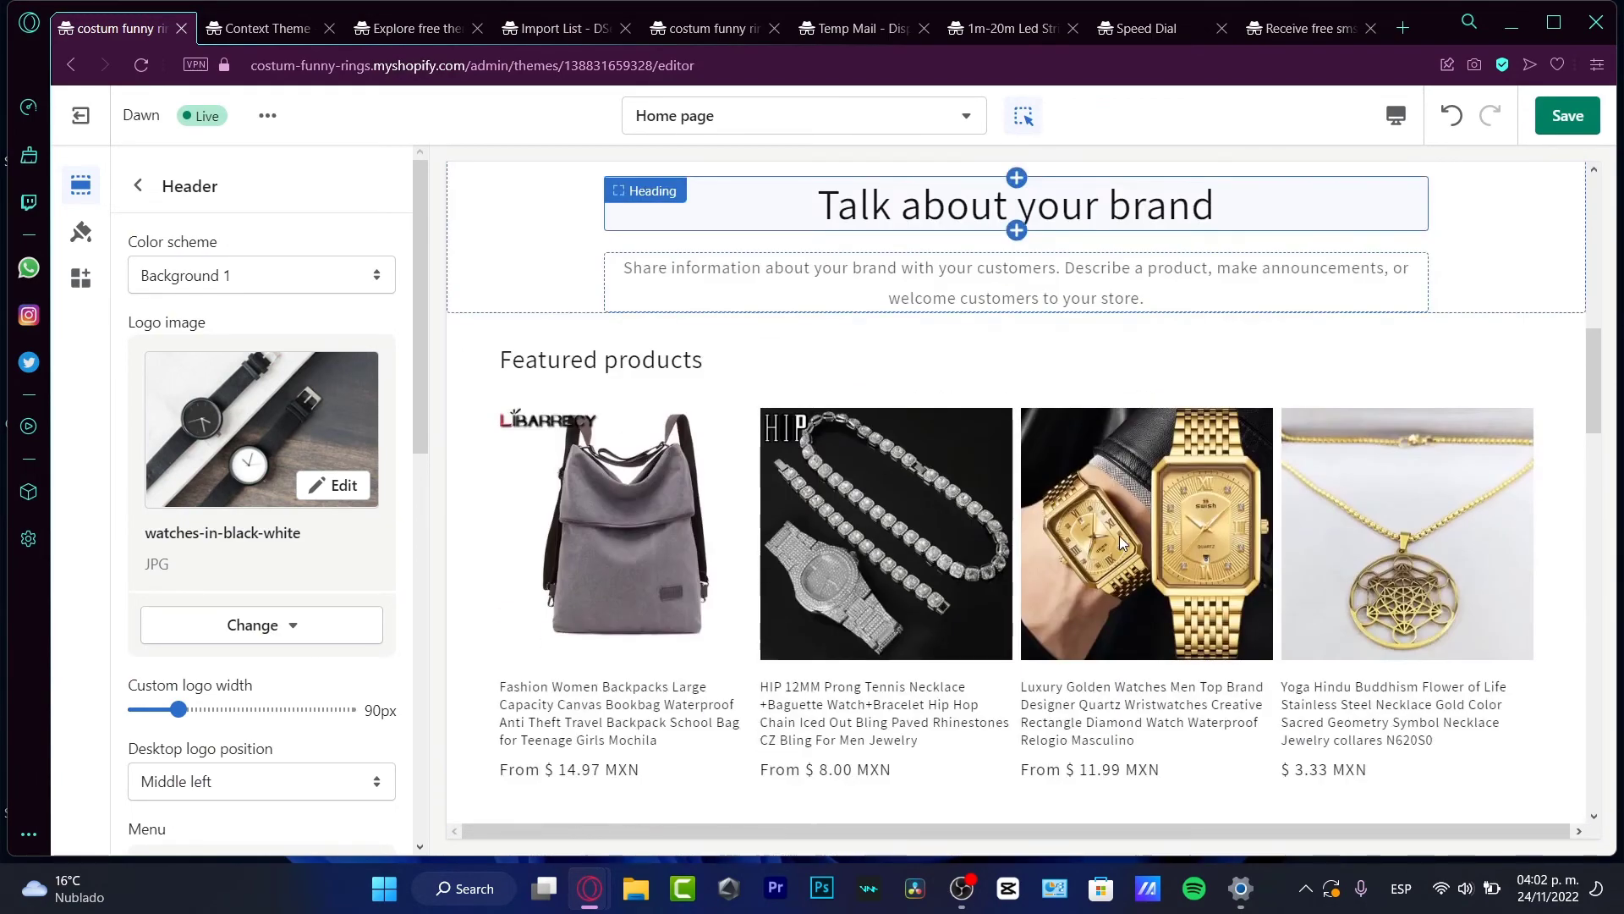
Step: Switch the featured collection section to the Home page collection
{"action": "left_click", "coordinate": [1000, 479]}
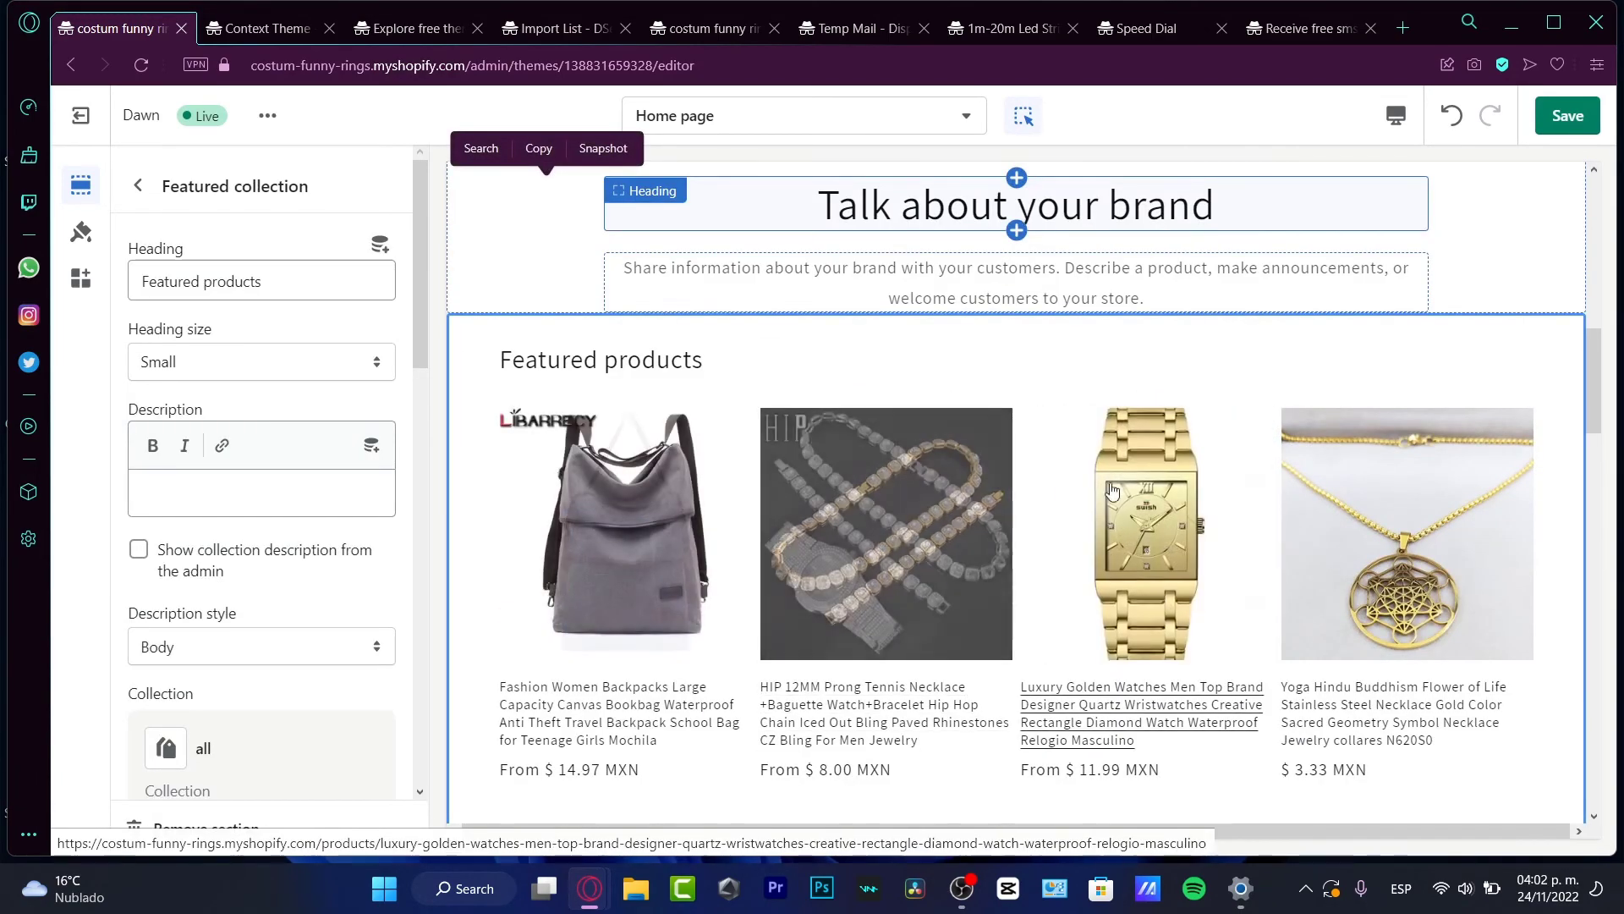
{"action": "scroll", "coordinate": [393, 582], "scroll_direction": "down", "scroll_amount": 3}
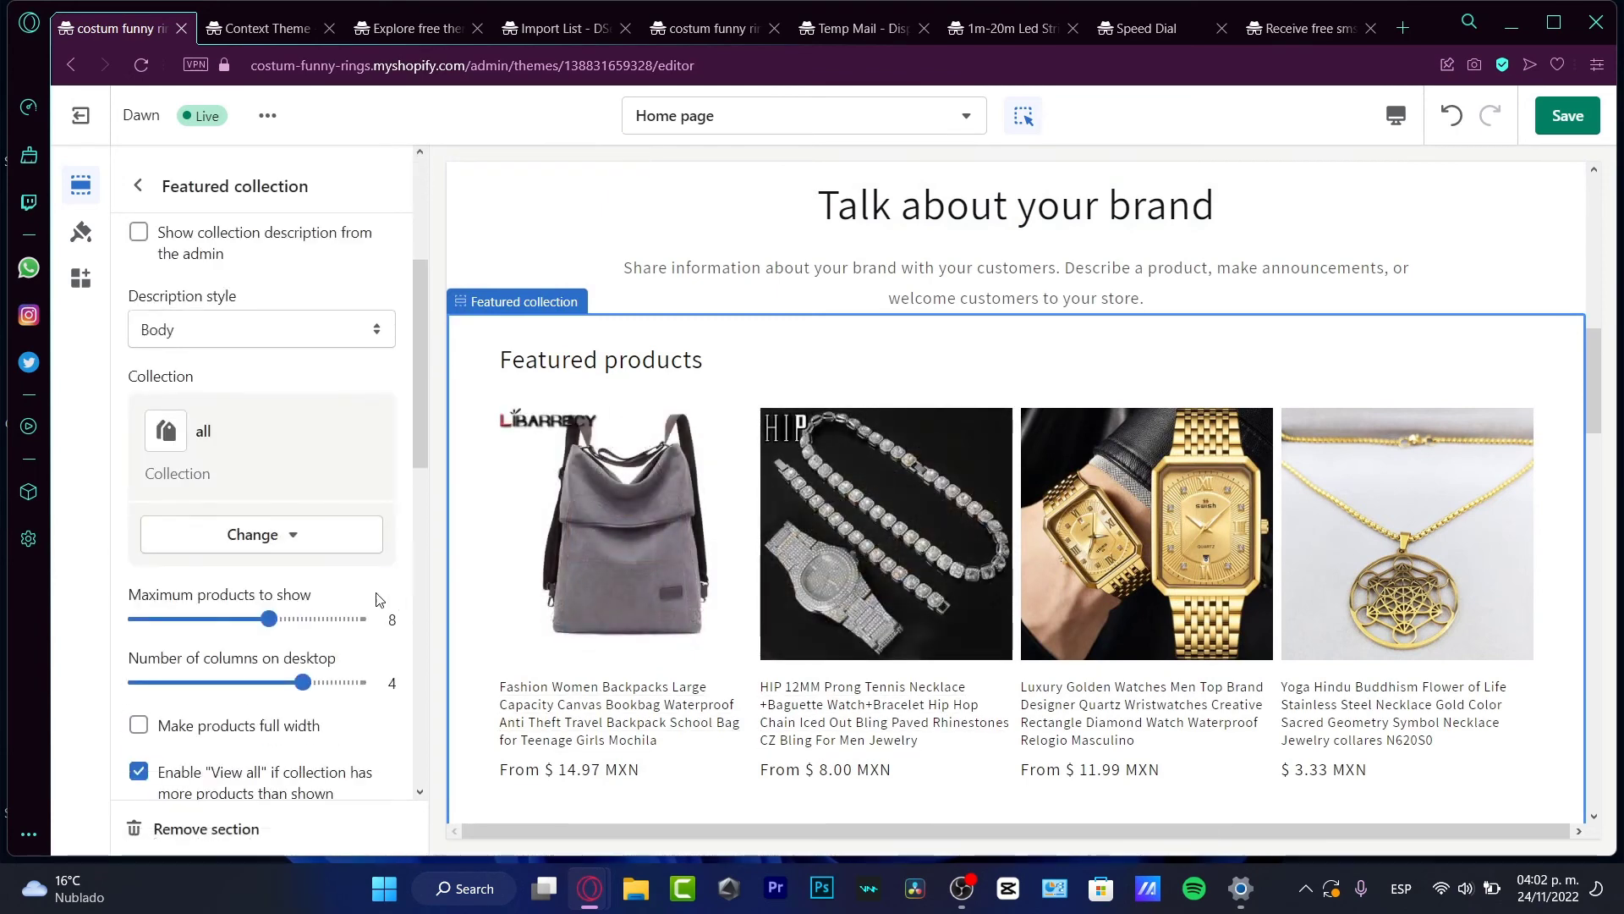
{"action": "left_click", "coordinate": [262, 533]}
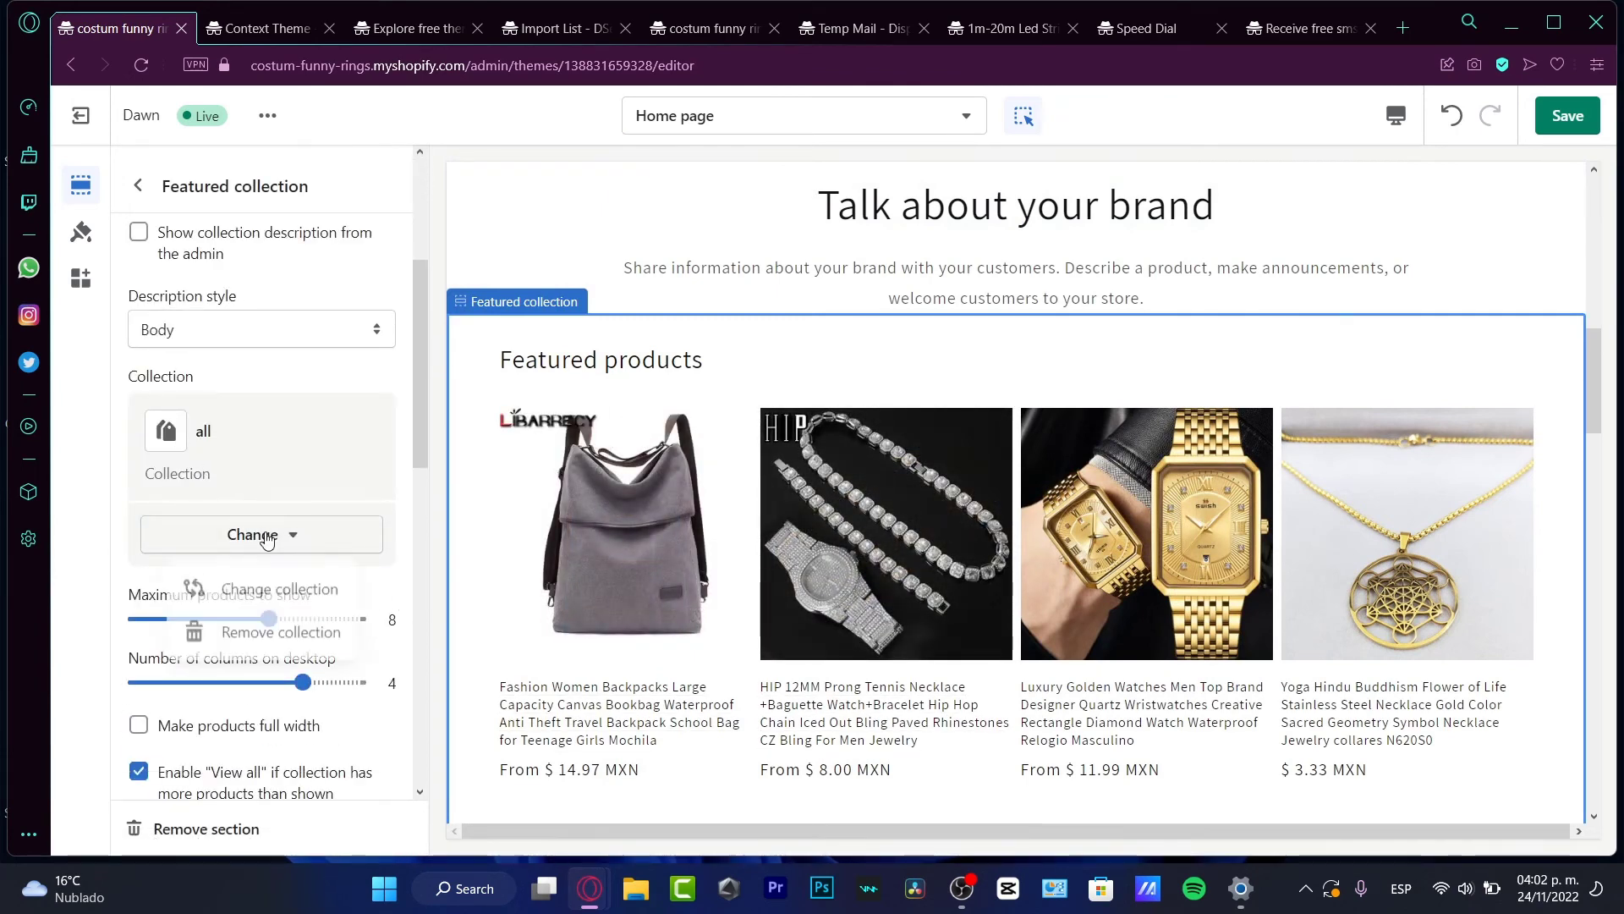
{"action": "left_click", "coordinate": [324, 587]}
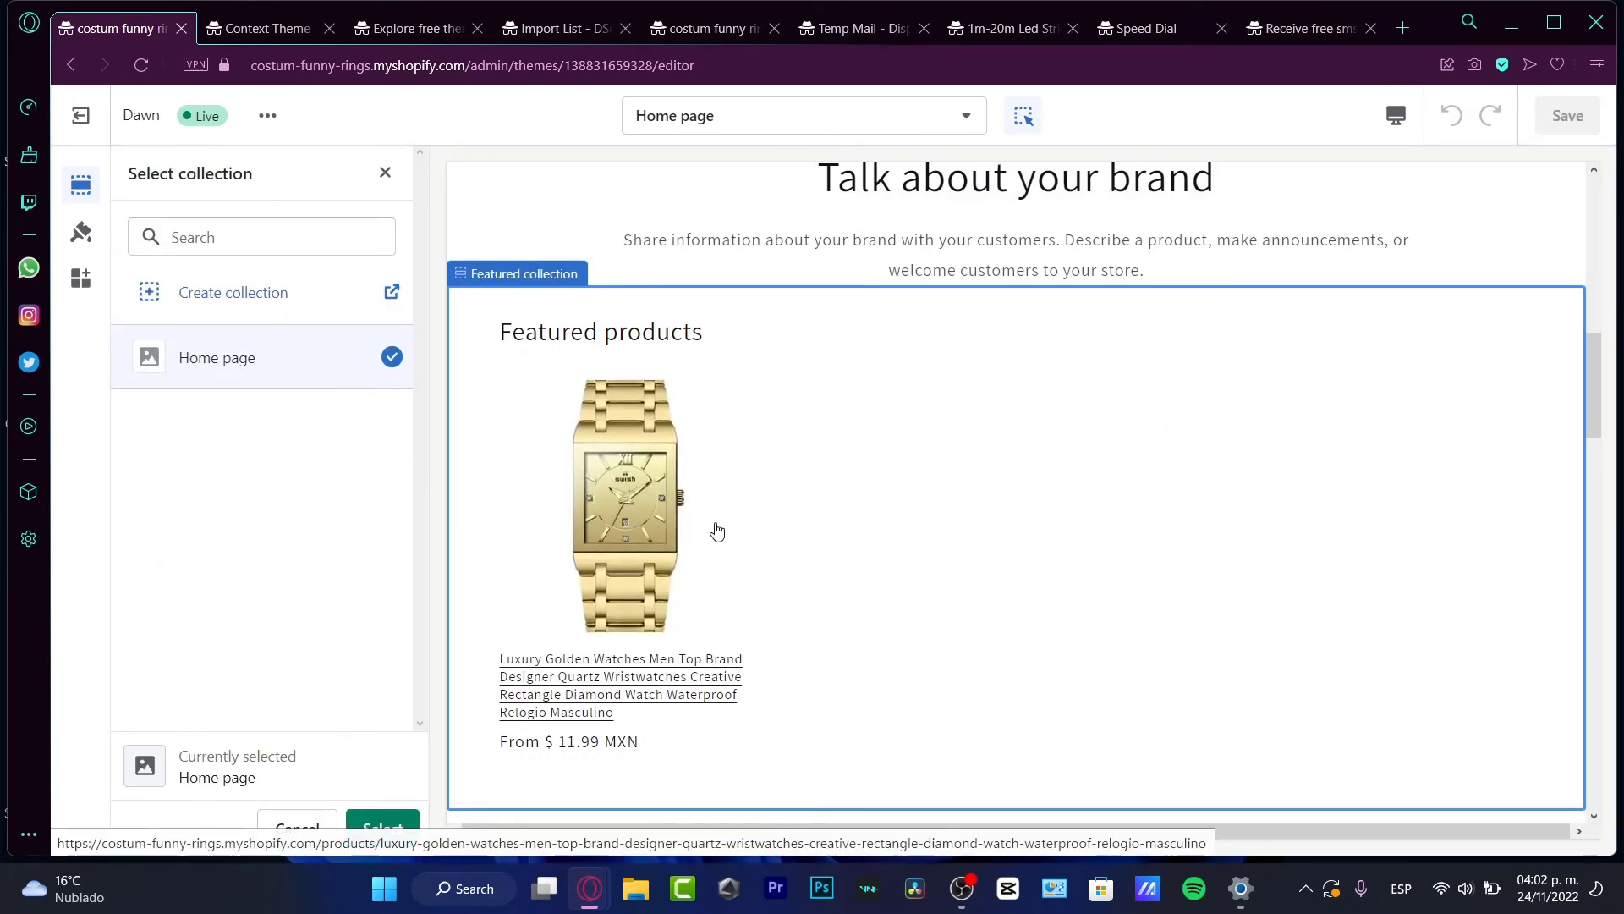
{"action": "left_click", "coordinate": [384, 830]}
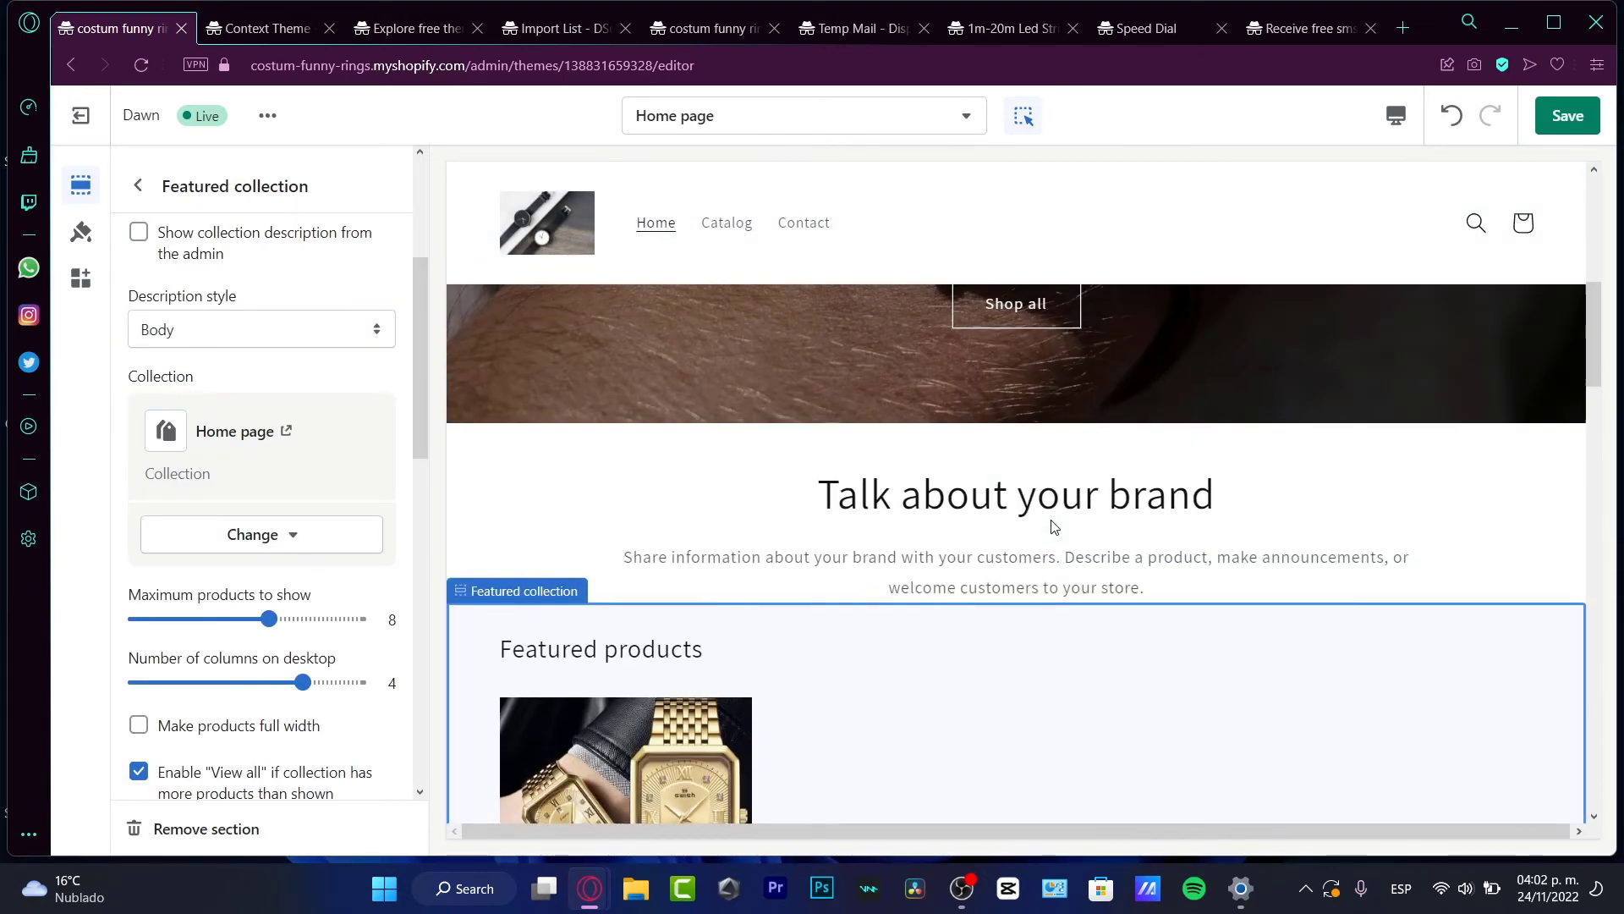
{"action": "scroll", "coordinate": [242, 609], "scroll_direction": "down", "scroll_amount": 3}
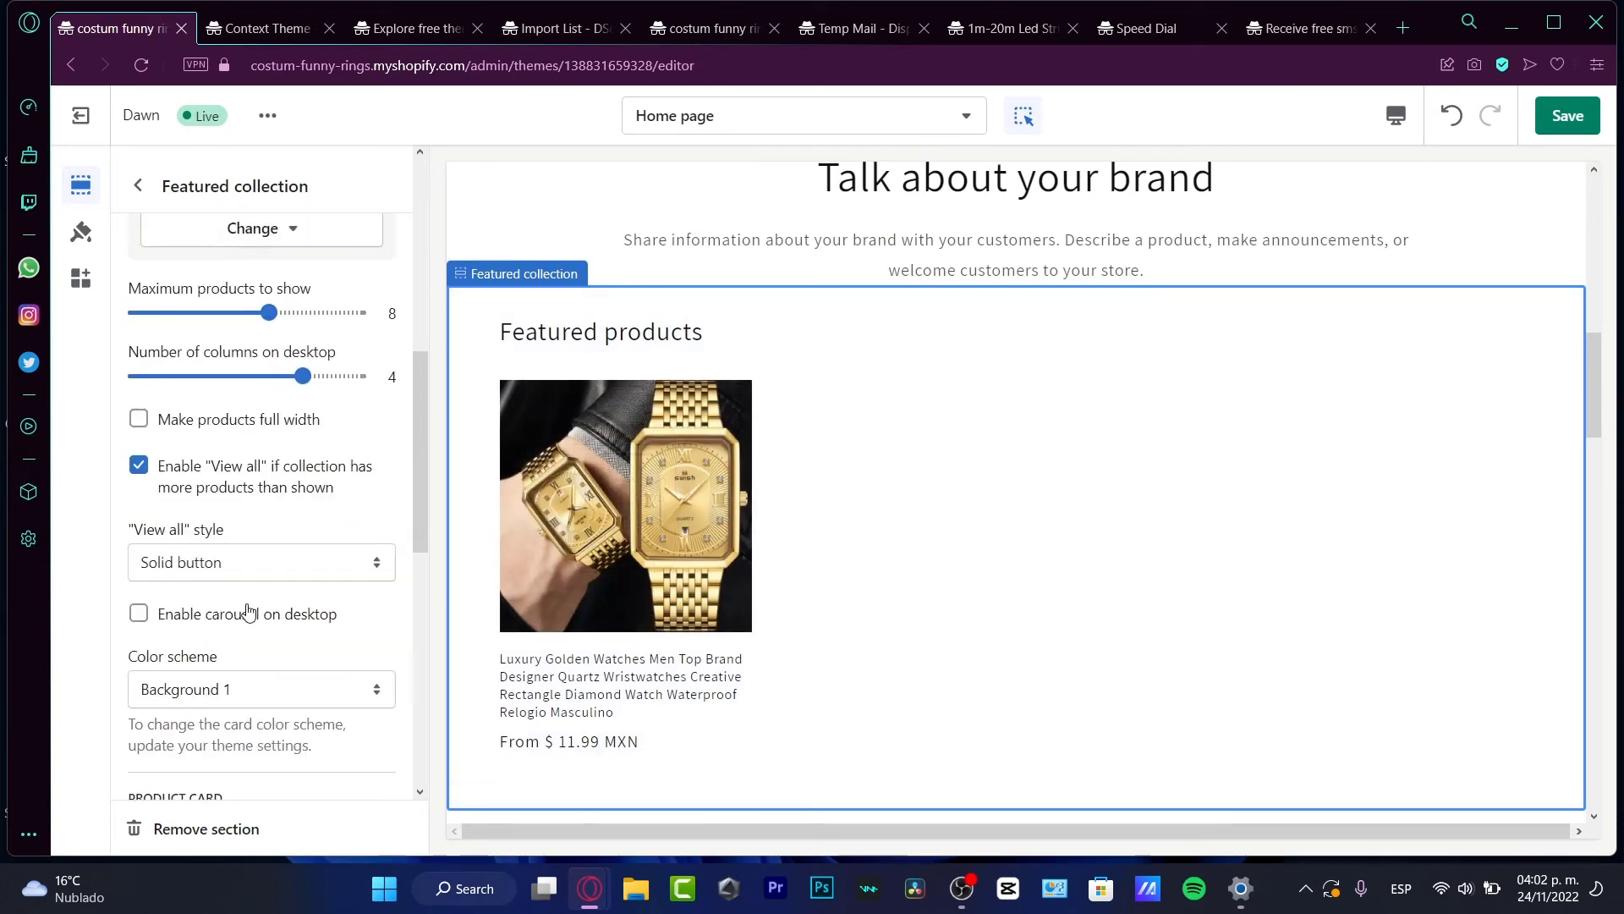
{"action": "scroll", "coordinate": [248, 613], "scroll_direction": "down", "scroll_amount": 3}
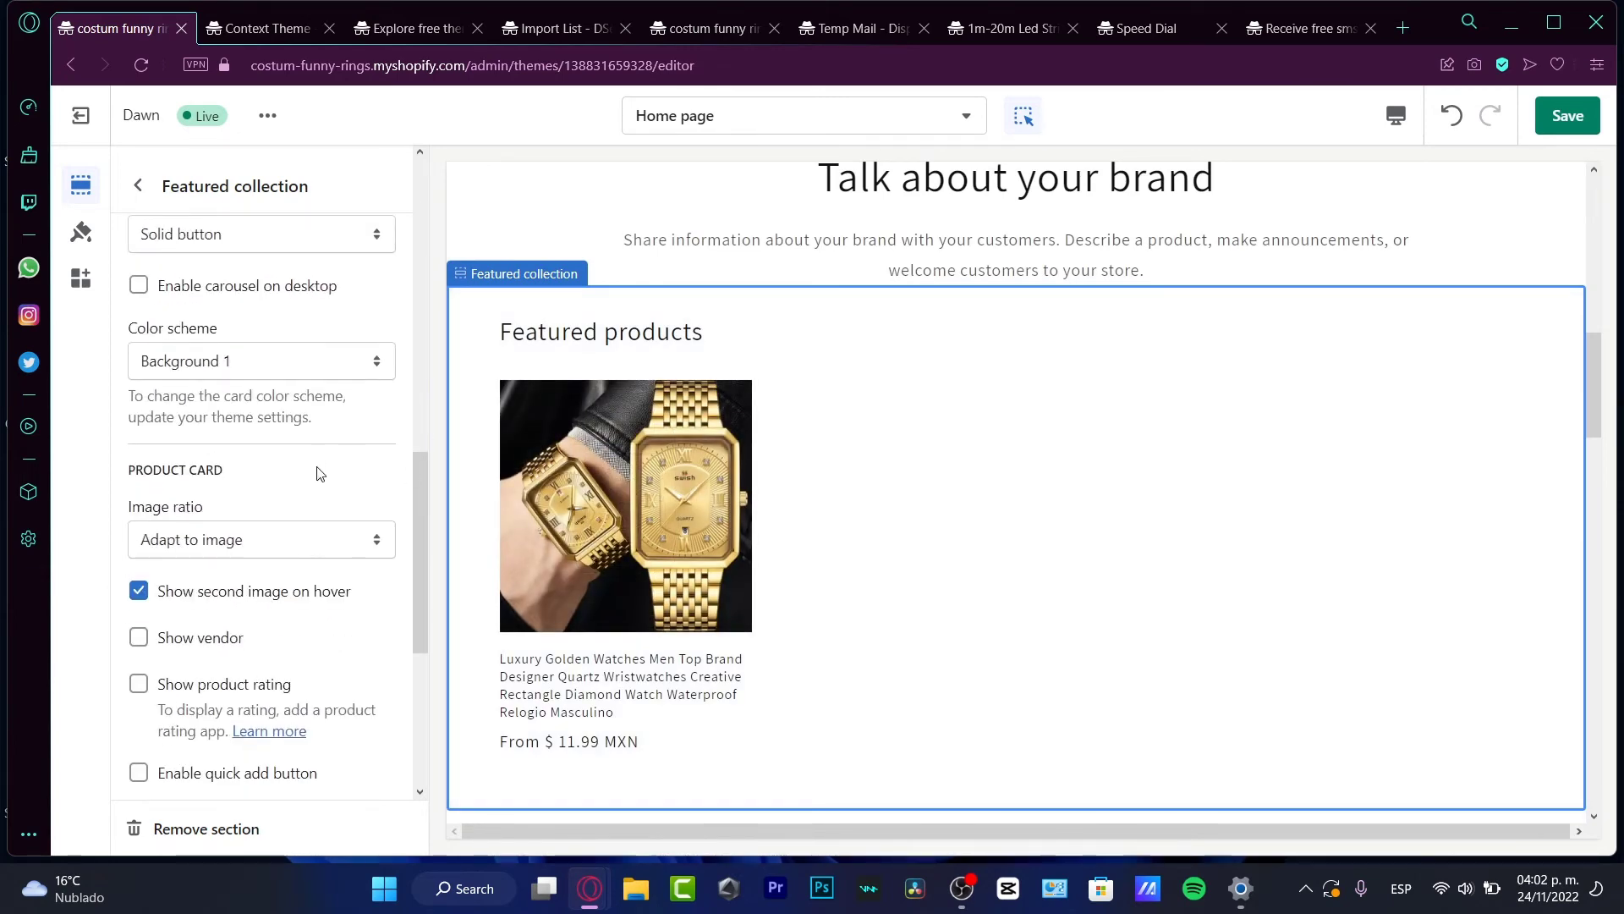
{"action": "scroll", "coordinate": [319, 474], "scroll_direction": "down", "scroll_amount": 3}
Step: Set one mobile column, enable swipe, and raise padding to 68px top and 56px bottom
{"action": "left_click", "coordinate": [322, 583]}
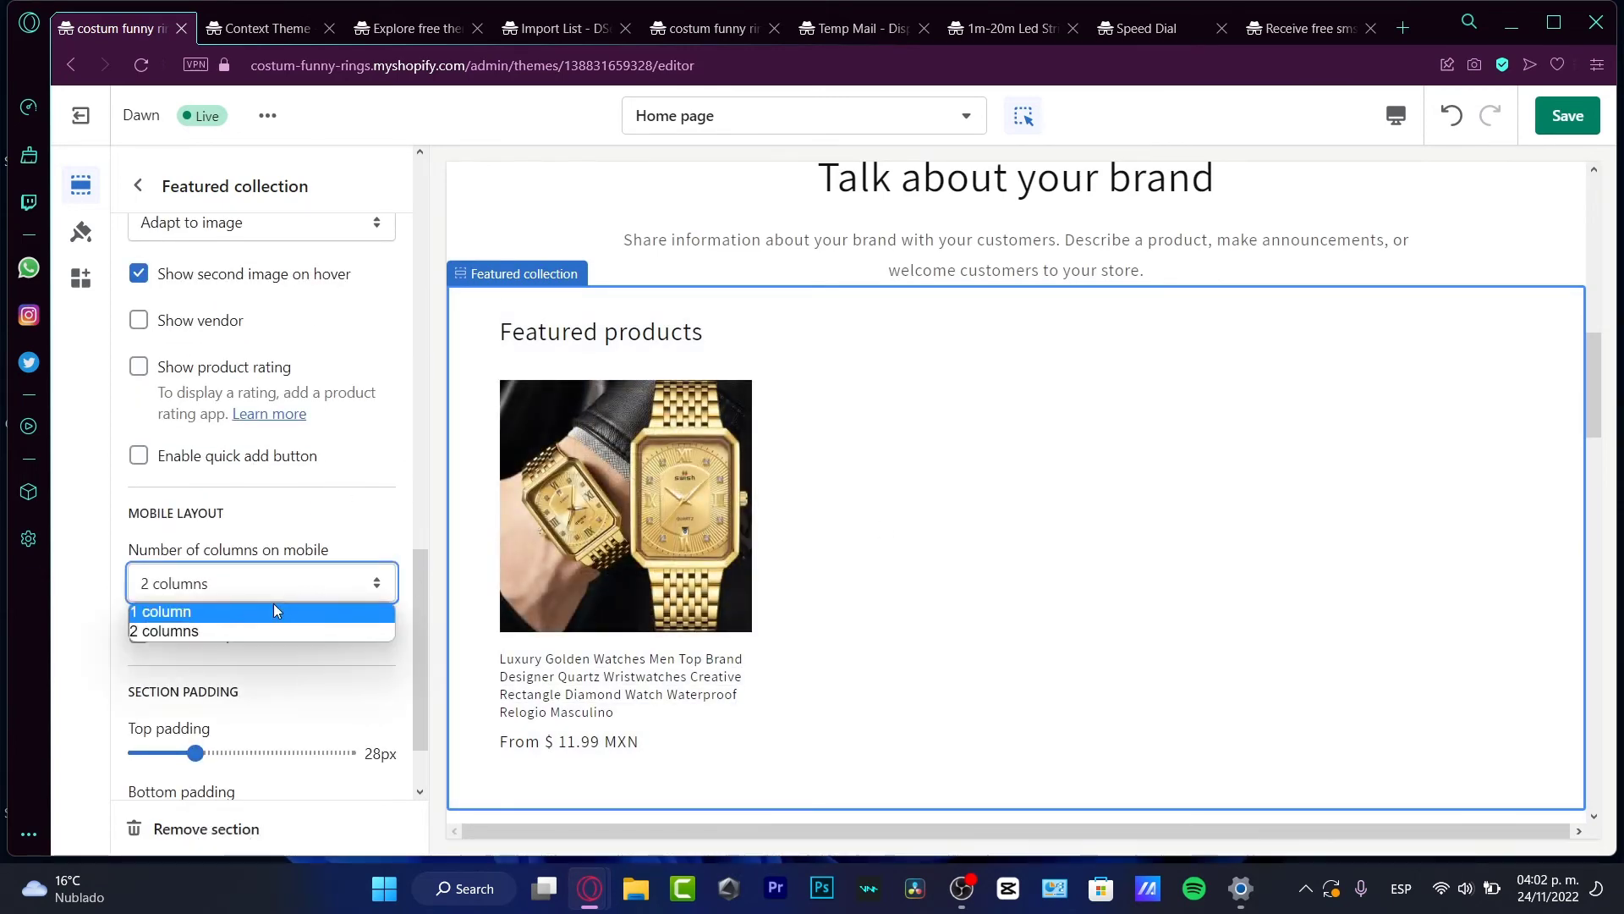
{"action": "left_click", "coordinate": [274, 611]}
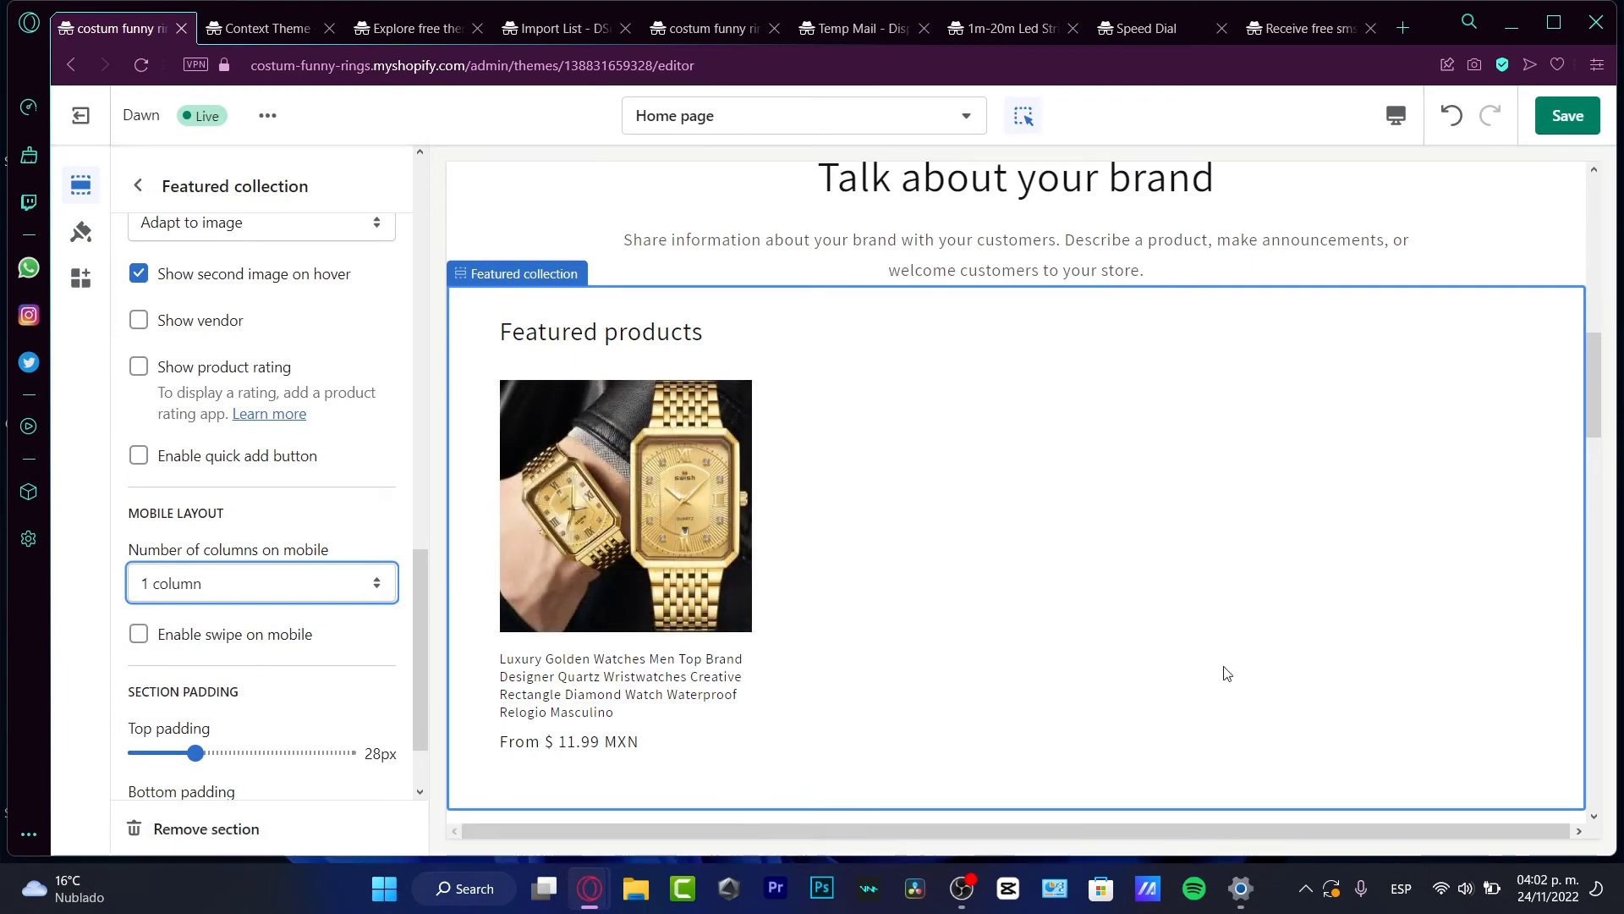
{"action": "left_click", "coordinate": [289, 638]}
{"action": "scroll", "coordinate": [355, 666], "scroll_direction": "down", "scroll_amount": 1}
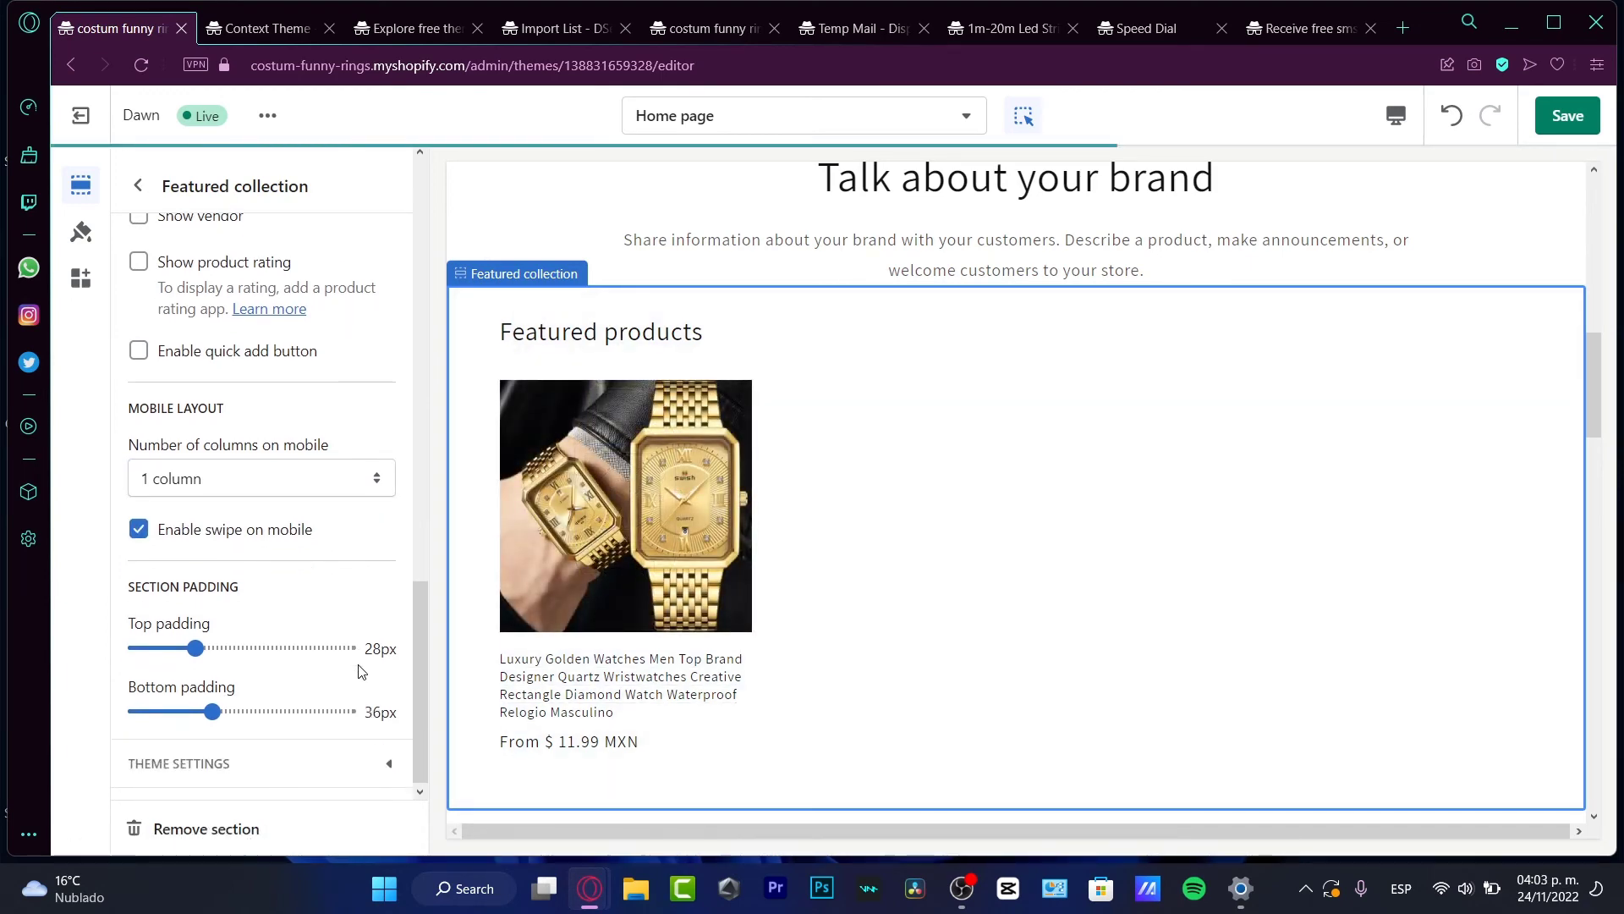
{"action": "left_click_drag", "start_coordinate": [194, 647], "coordinate": [279, 648]}
{"action": "left_click_drag", "start_coordinate": [211, 711], "coordinate": [254, 706]}
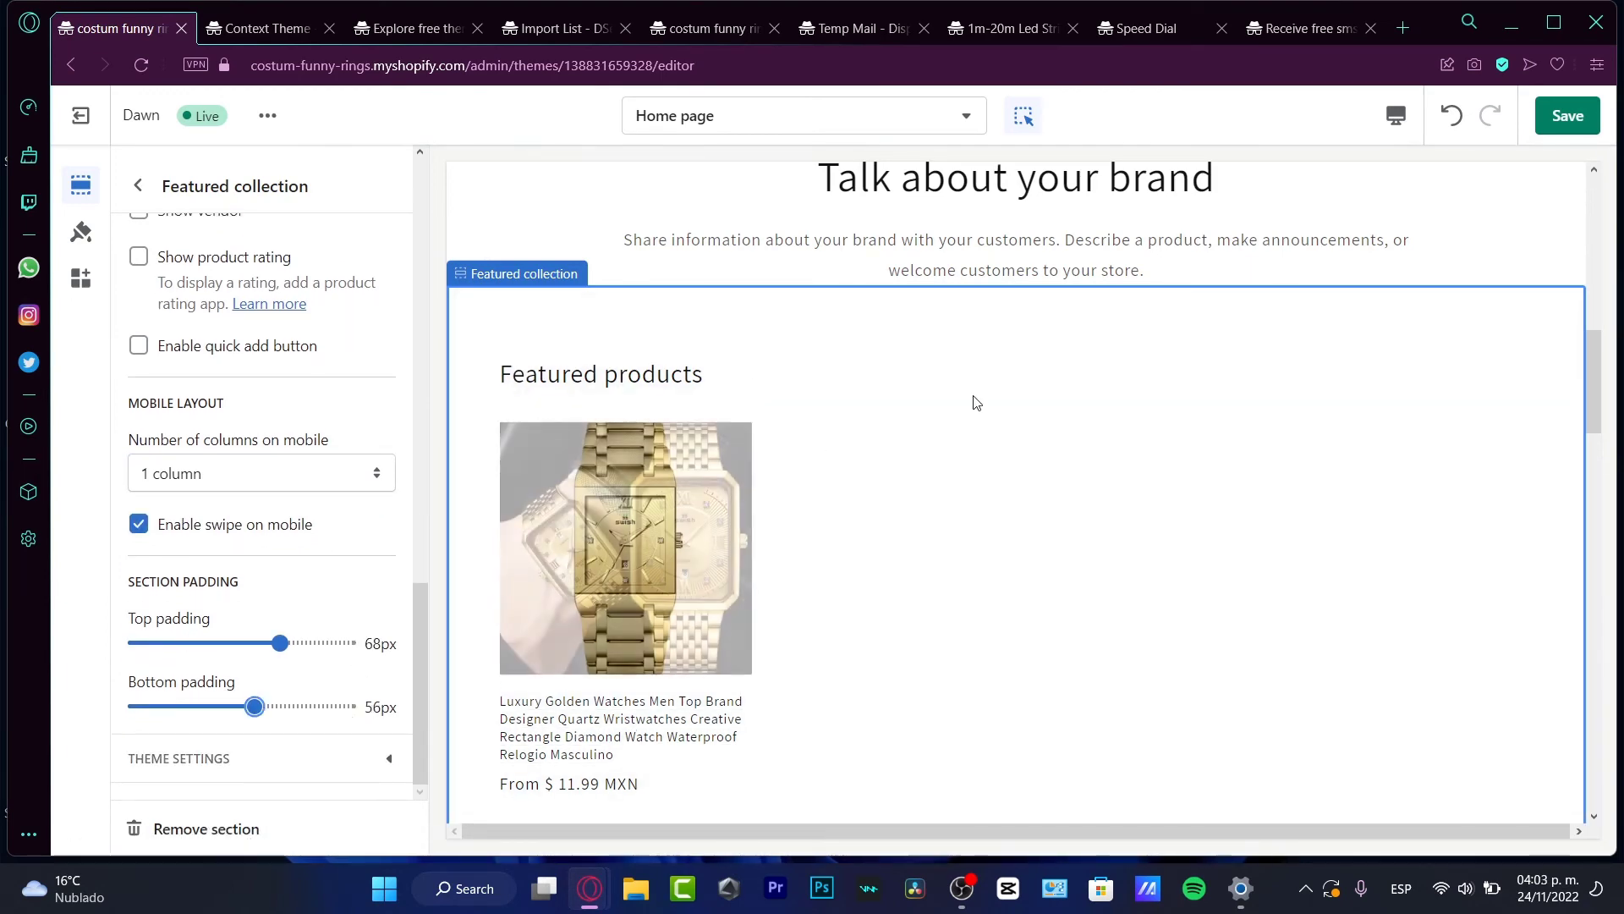
Step: Save the theme, then delete the collage's Product and Collection placeholder blocks
{"action": "left_click", "coordinate": [1568, 116]}
{"action": "scroll", "coordinate": [884, 507], "scroll_direction": "down", "scroll_amount": 5}
{"action": "left_click", "coordinate": [884, 507]}
{"action": "scroll", "coordinate": [884, 506], "scroll_direction": "down", "scroll_amount": 2}
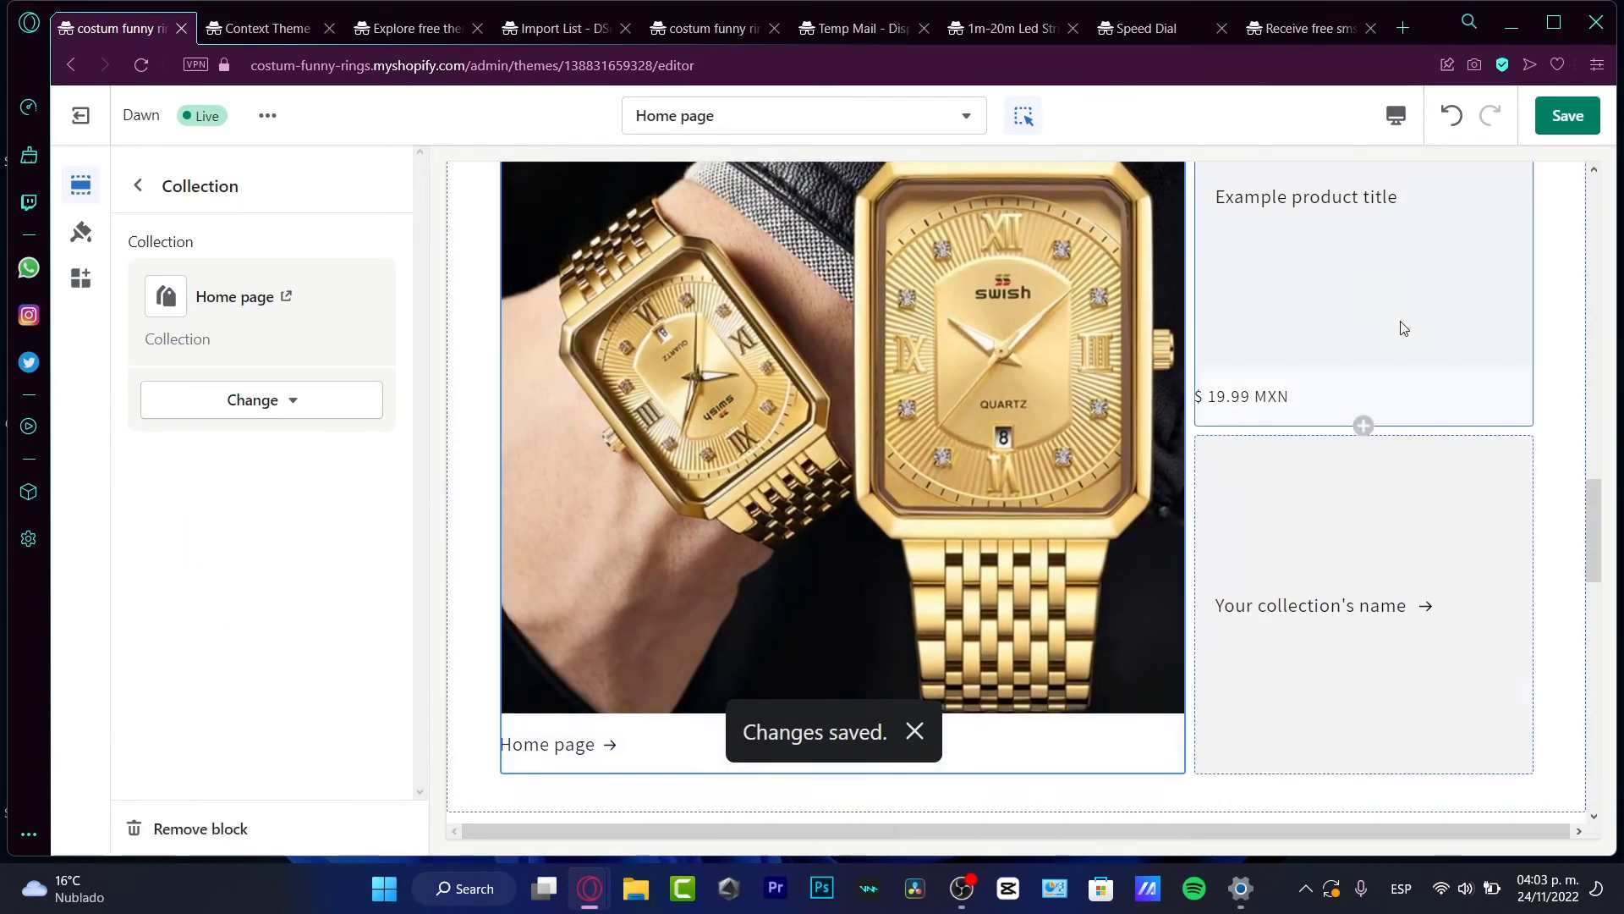
{"action": "scroll", "coordinate": [1384, 381], "scroll_direction": "up", "scroll_amount": 3}
{"action": "left_click", "coordinate": [1418, 399]}
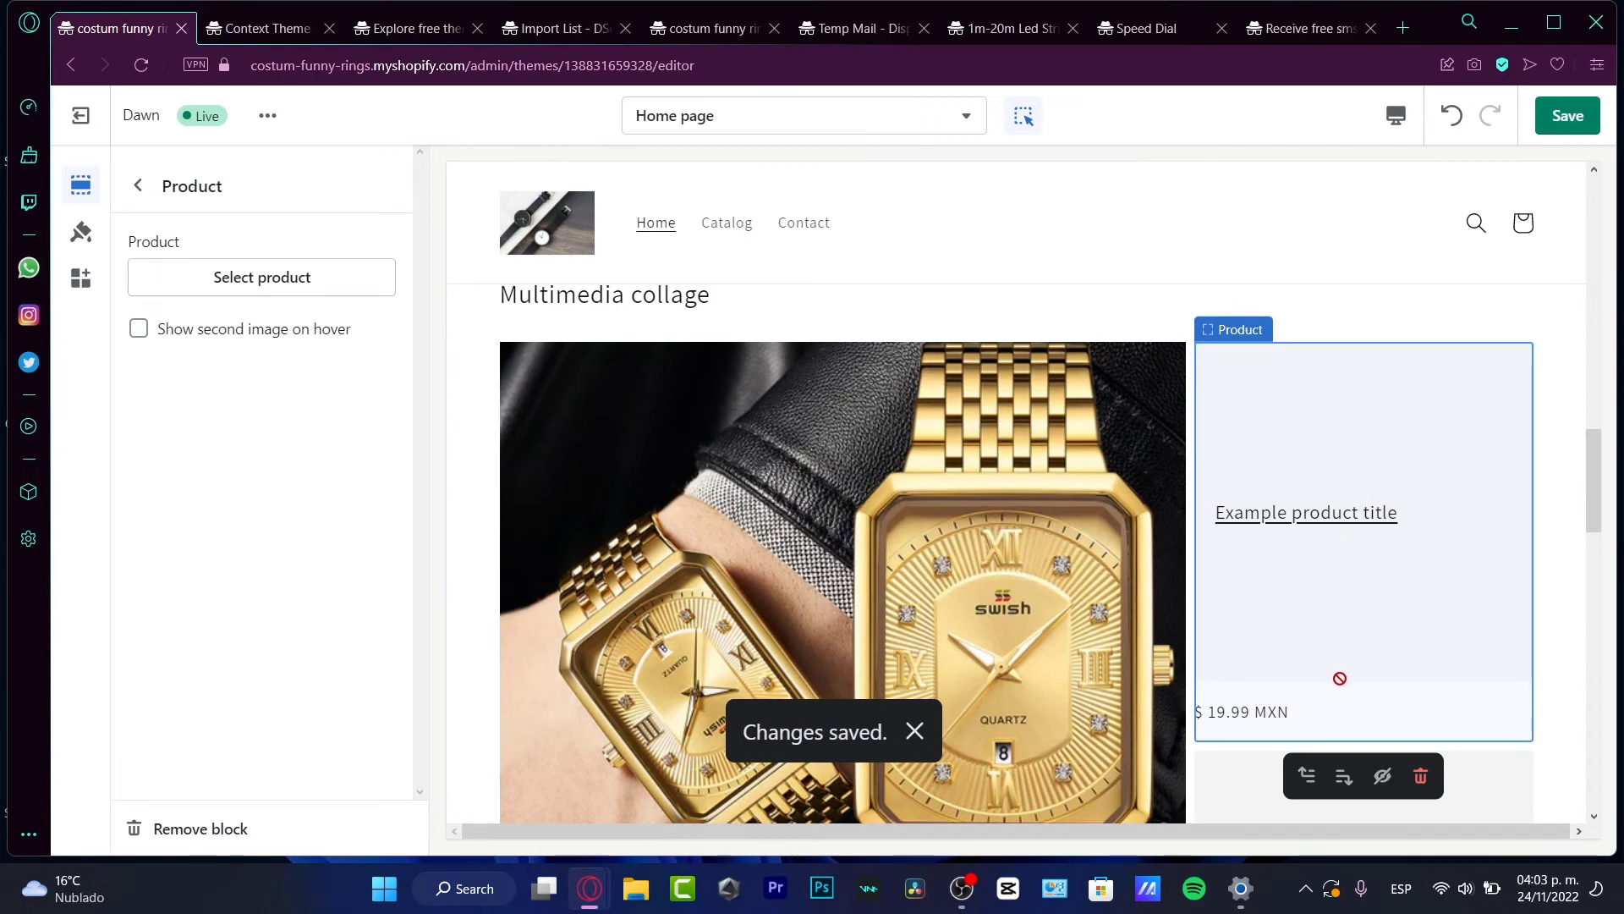
{"action": "left_click", "coordinate": [1432, 794]}
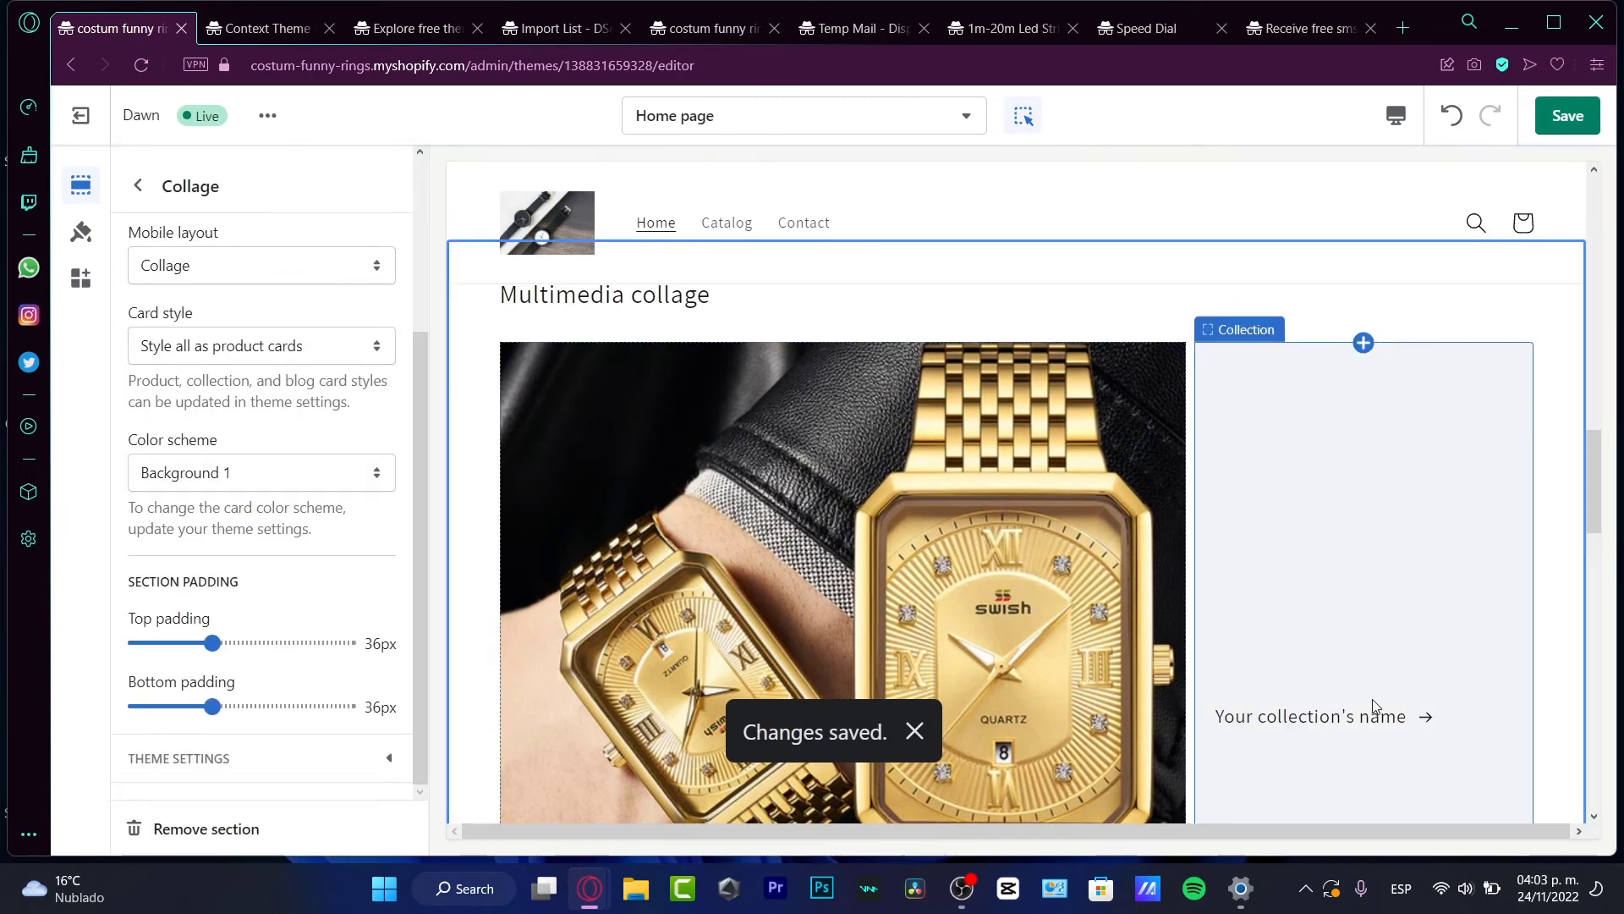
{"action": "left_click", "coordinate": [1432, 723]}
{"action": "left_click", "coordinate": [1420, 768]}
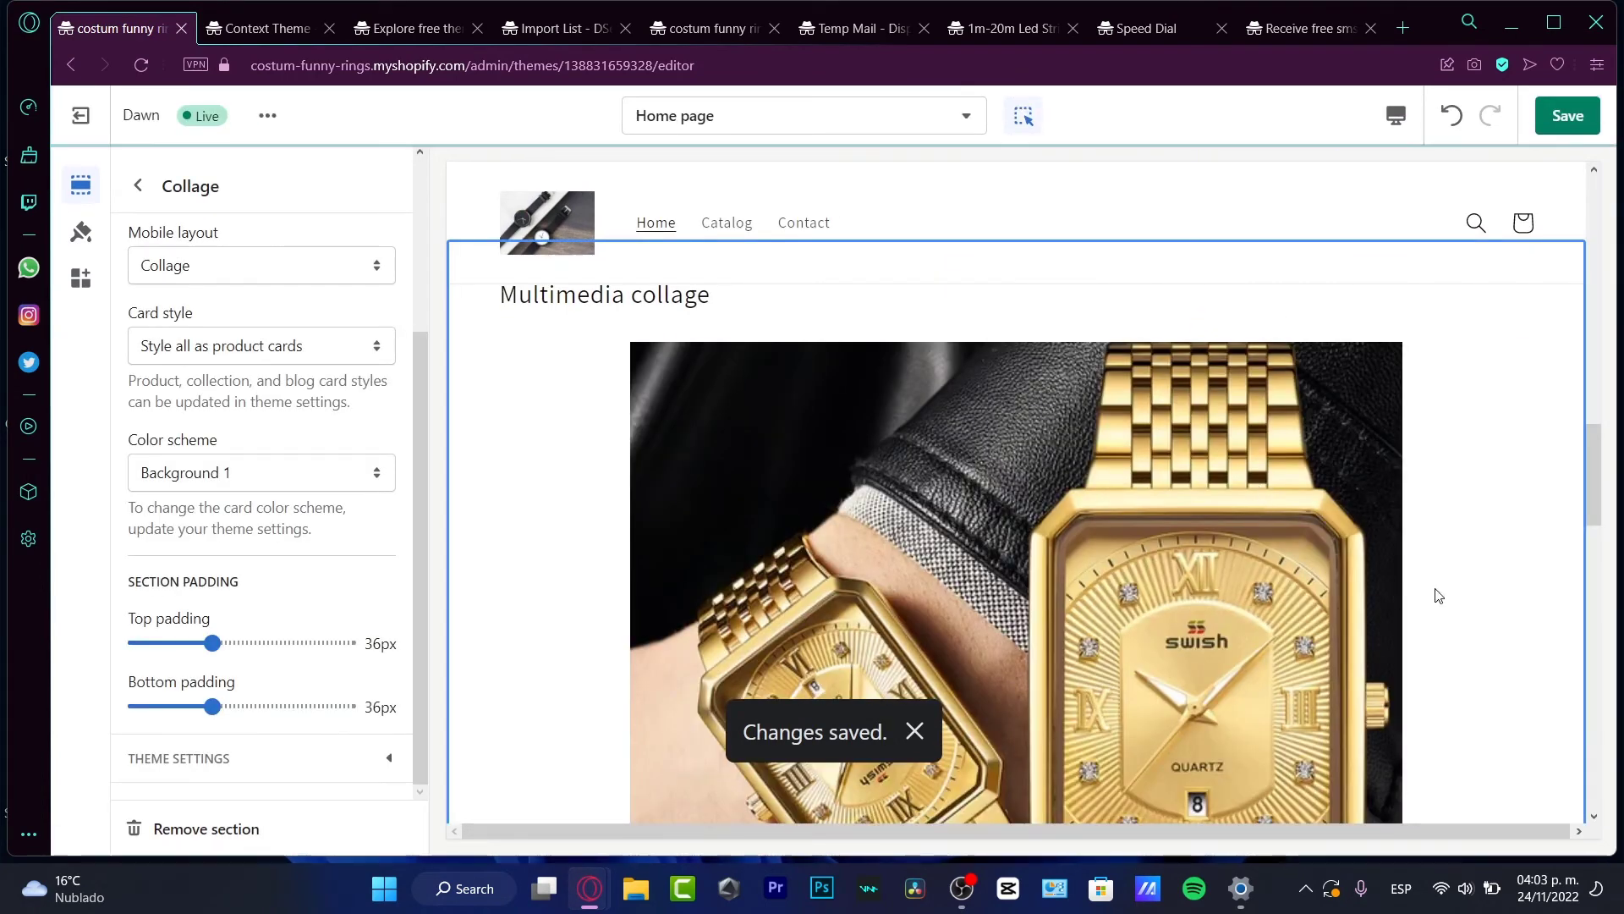
{"action": "scroll", "coordinate": [1344, 604], "scroll_direction": "down", "scroll_amount": 3}
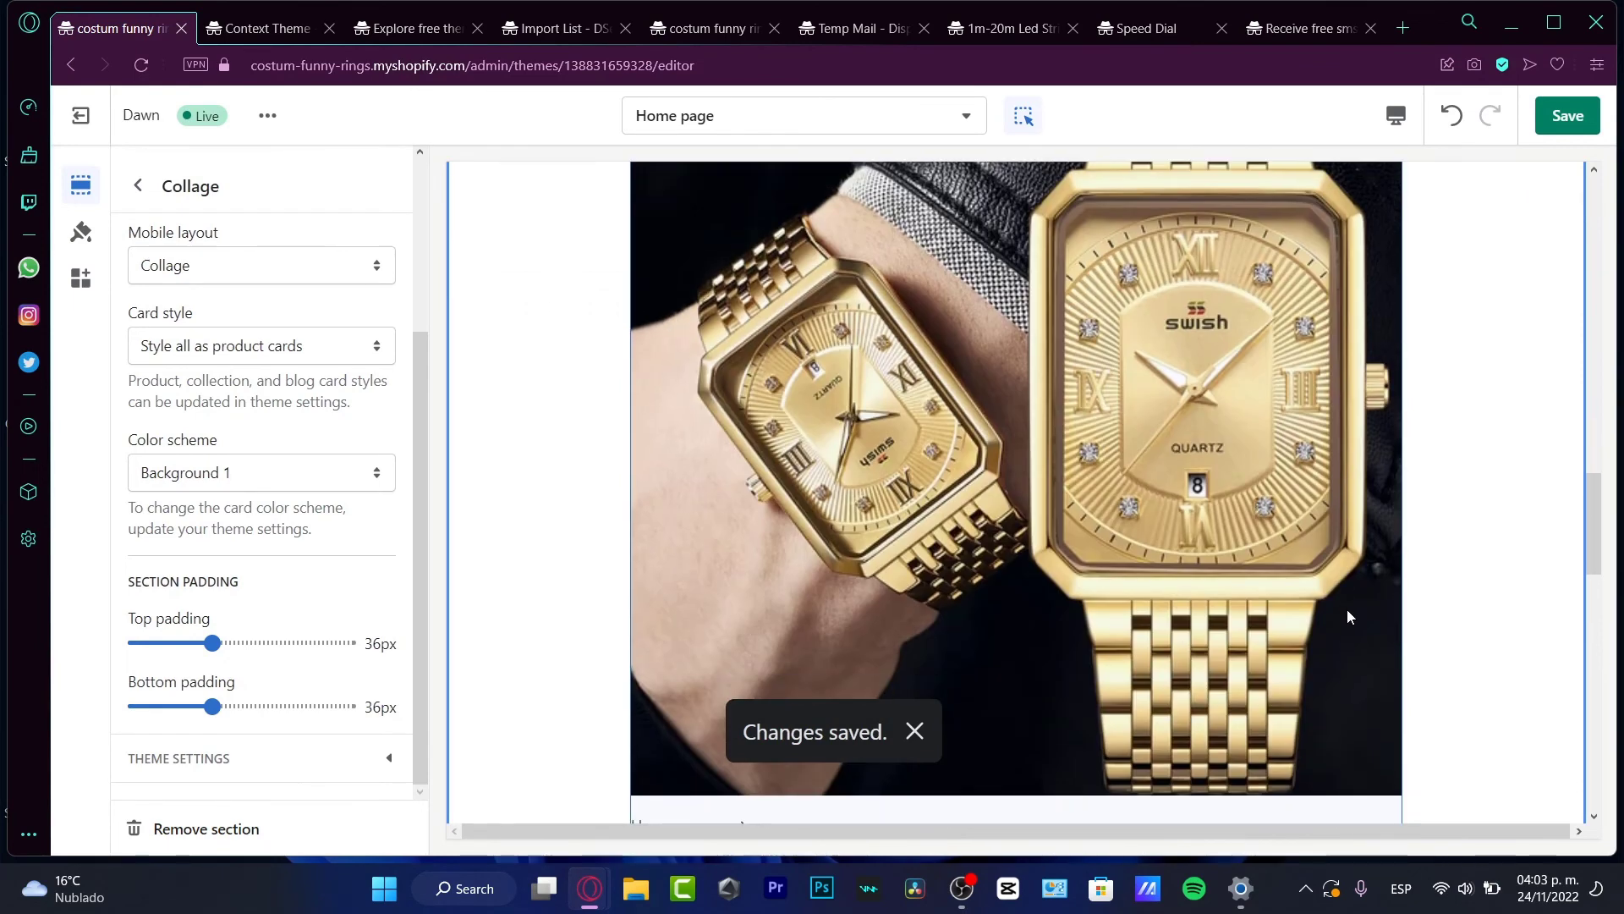
{"action": "scroll", "coordinate": [1346, 609], "scroll_direction": "down", "scroll_amount": 2}
{"action": "scroll", "coordinate": [1350, 609], "scroll_direction": "up", "scroll_amount": 5}
{"action": "scroll", "coordinate": [1350, 610], "scroll_direction": "up", "scroll_amount": 2}
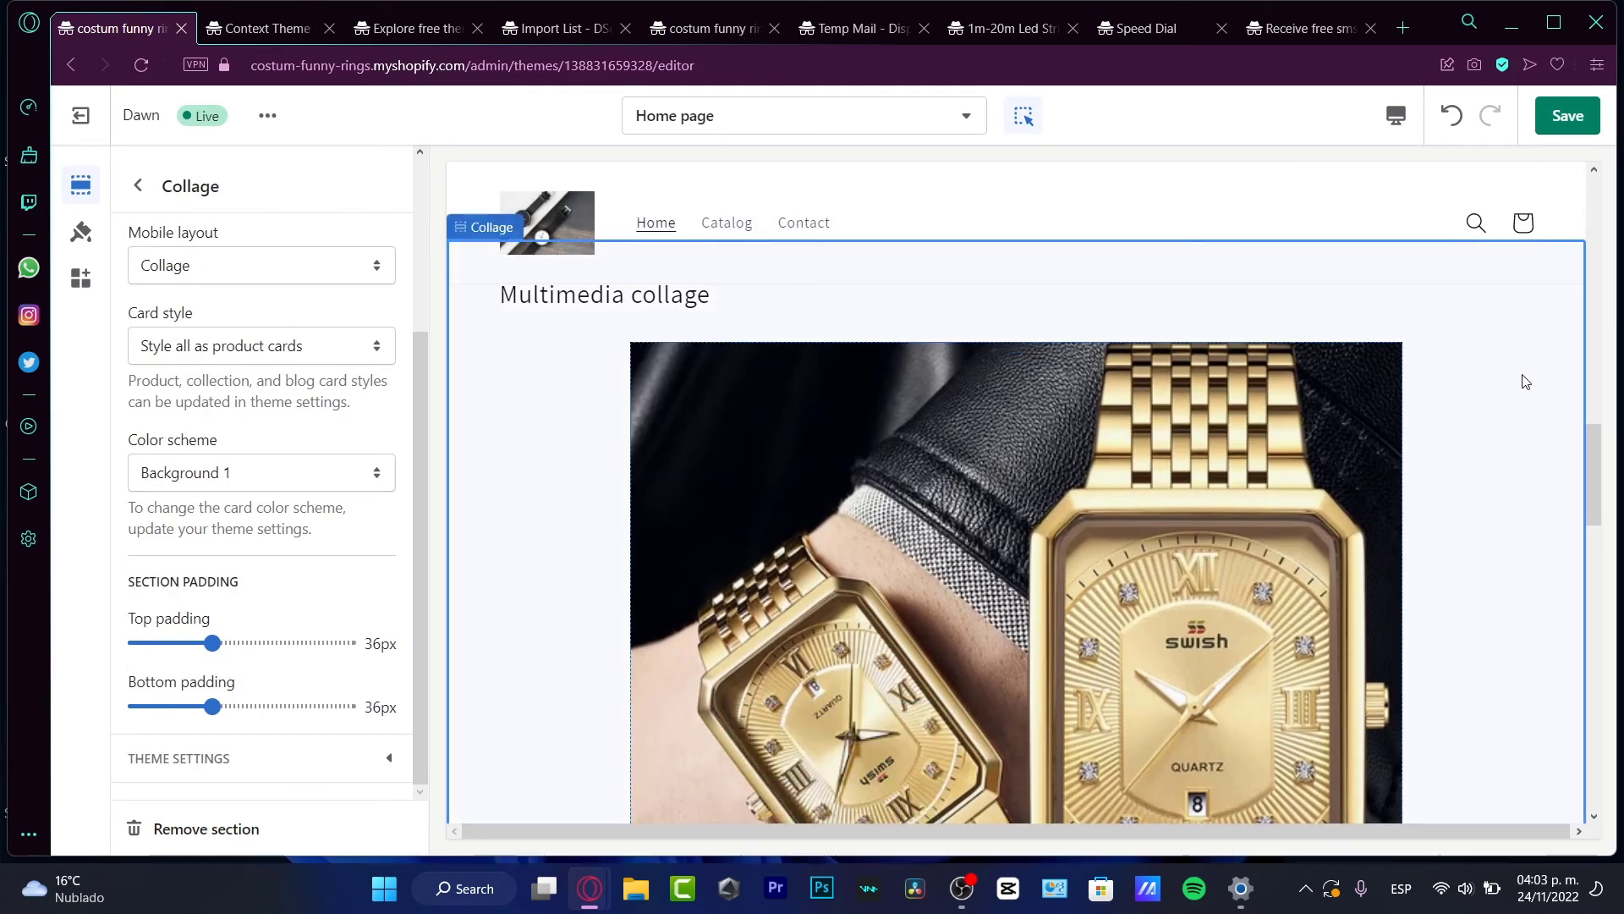
{"action": "scroll", "coordinate": [1384, 389], "scroll_direction": "down", "scroll_amount": 2}
{"action": "scroll", "coordinate": [1385, 387], "scroll_direction": "down", "scroll_amount": 1}
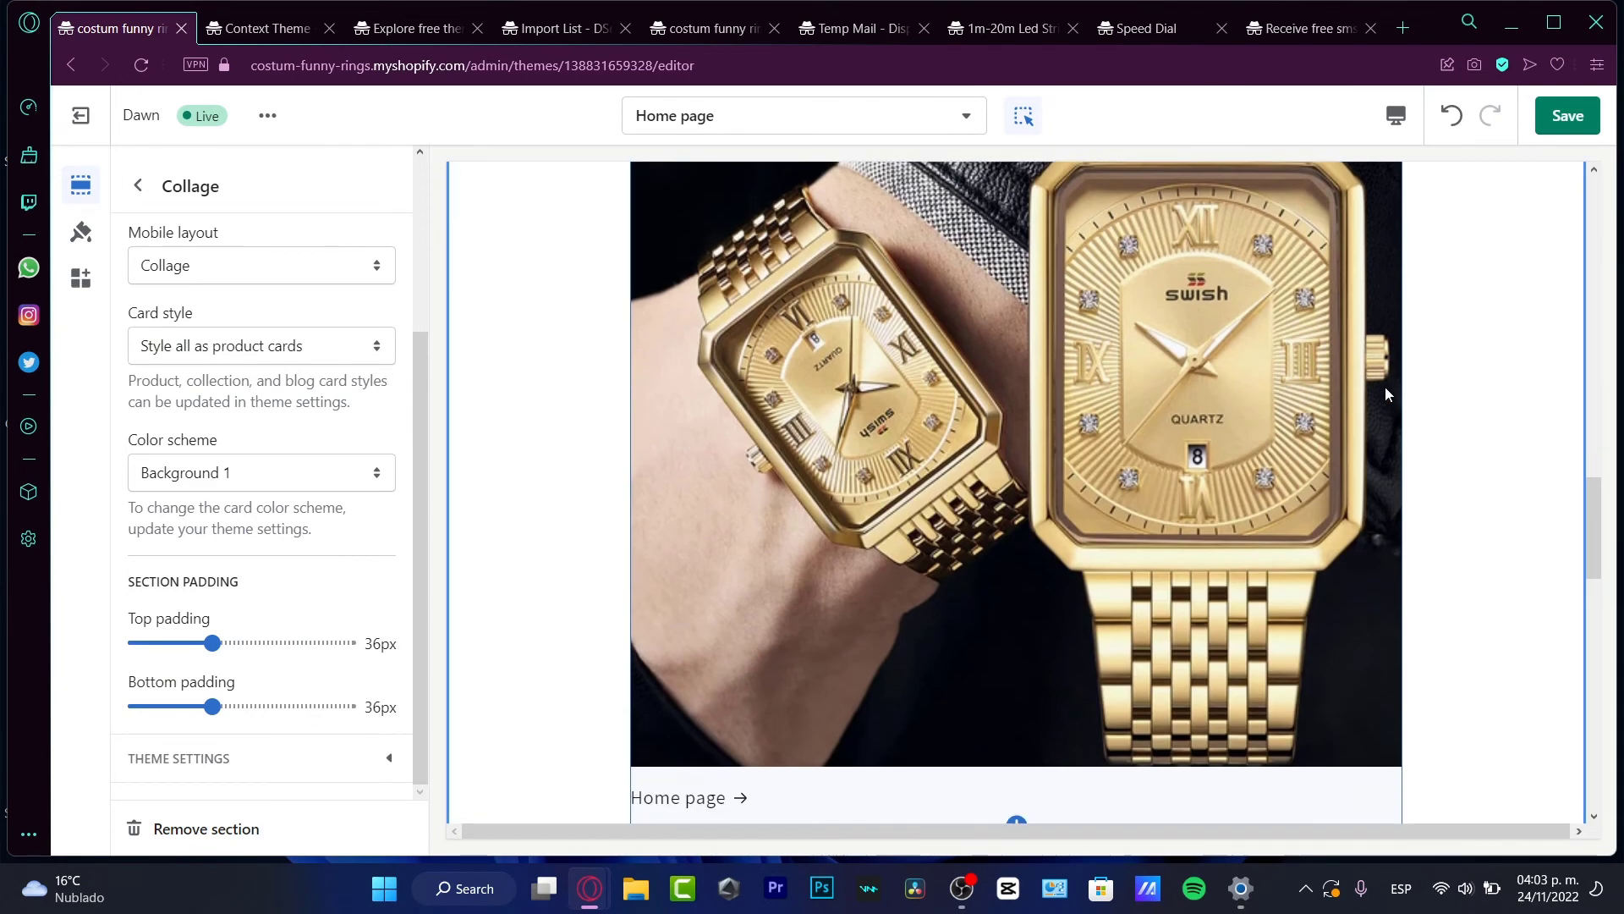
{"action": "scroll", "coordinate": [1385, 387], "scroll_direction": "down", "scroll_amount": 2}
{"action": "scroll", "coordinate": [1387, 393], "scroll_direction": "down", "scroll_amount": 2}
{"action": "left_click", "coordinate": [1046, 459]}
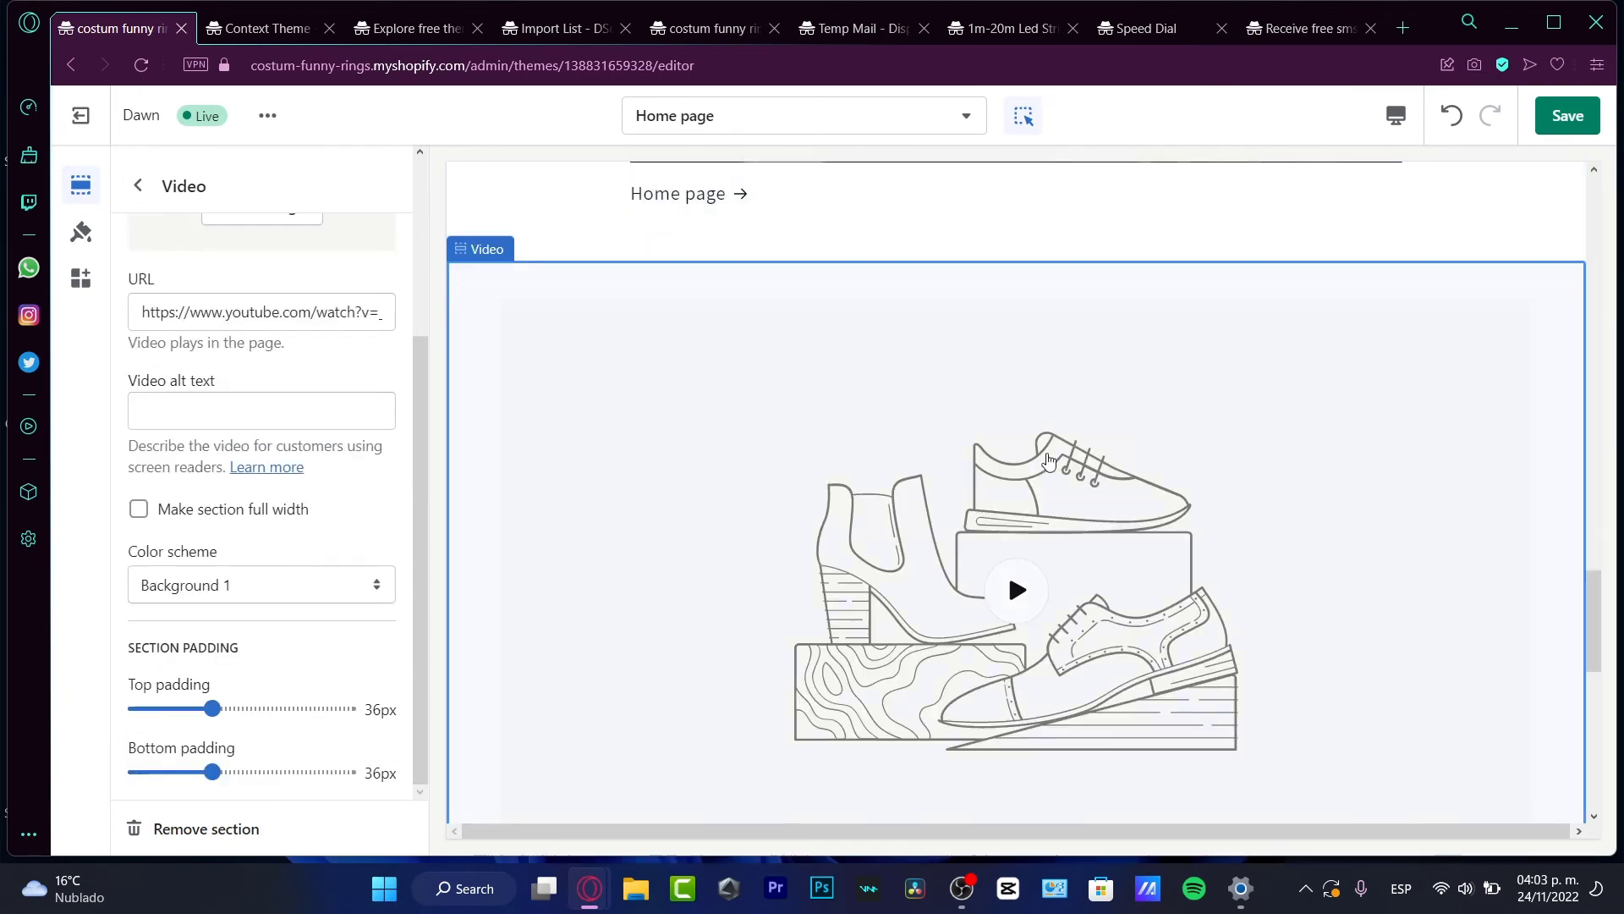
{"action": "scroll", "coordinate": [1088, 561], "scroll_direction": "up", "scroll_amount": 3}
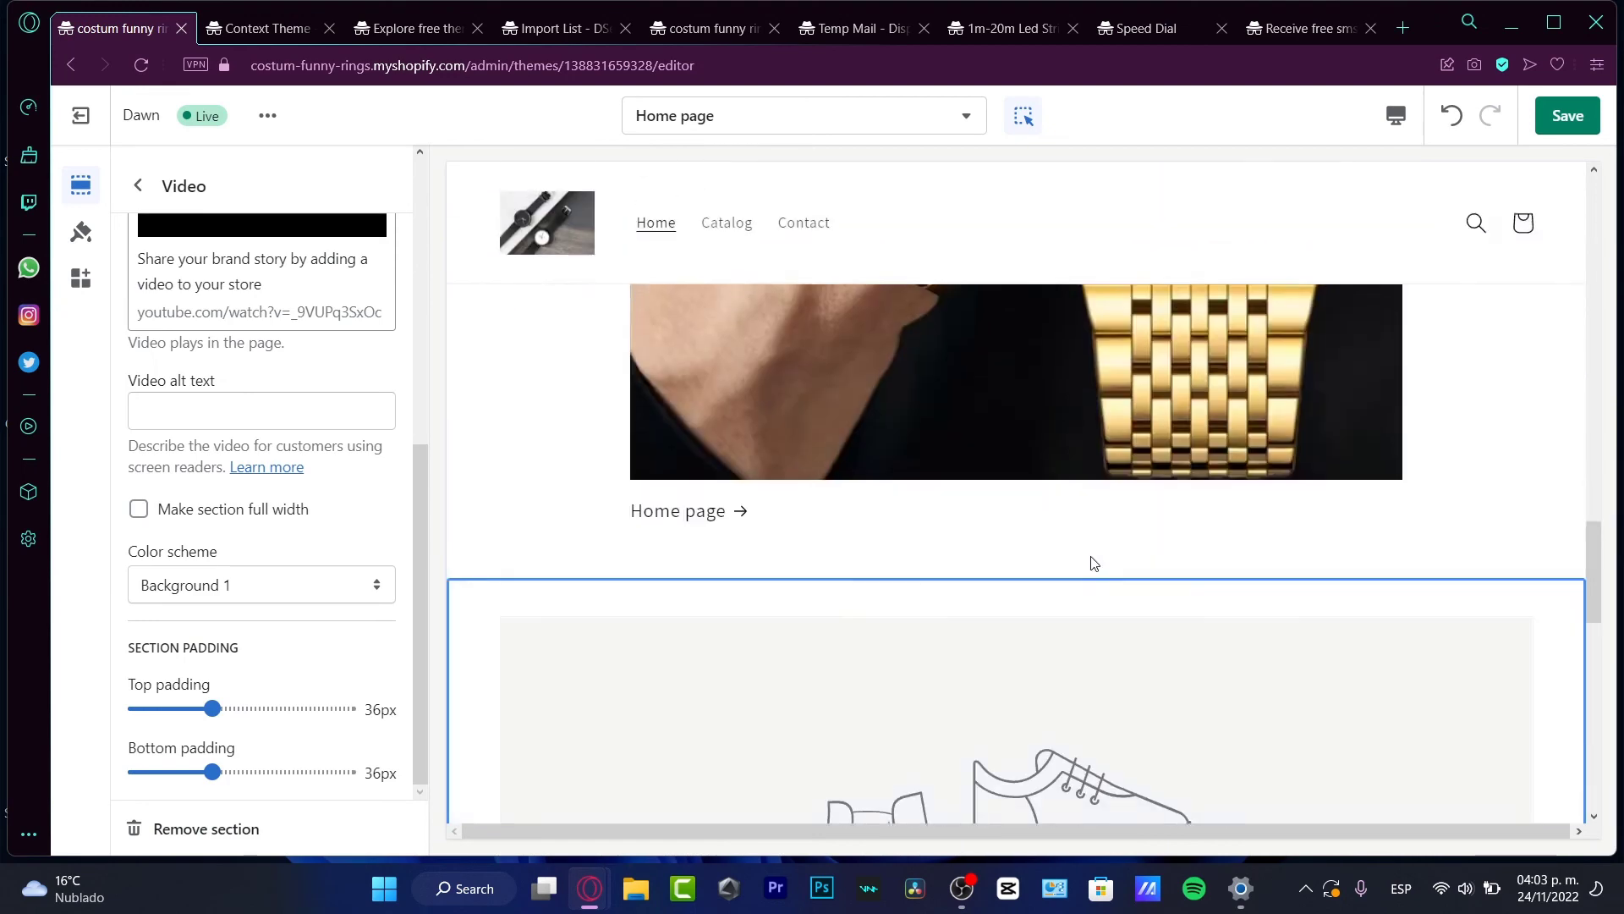
{"action": "scroll", "coordinate": [1257, 530], "scroll_direction": "up", "scroll_amount": 3}
{"action": "scroll", "coordinate": [1258, 537], "scroll_direction": "down", "scroll_amount": 3}
{"action": "scroll", "coordinate": [1185, 567], "scroll_direction": "down", "scroll_amount": 2}
{"action": "scroll", "coordinate": [1154, 621], "scroll_direction": "down", "scroll_amount": 1}
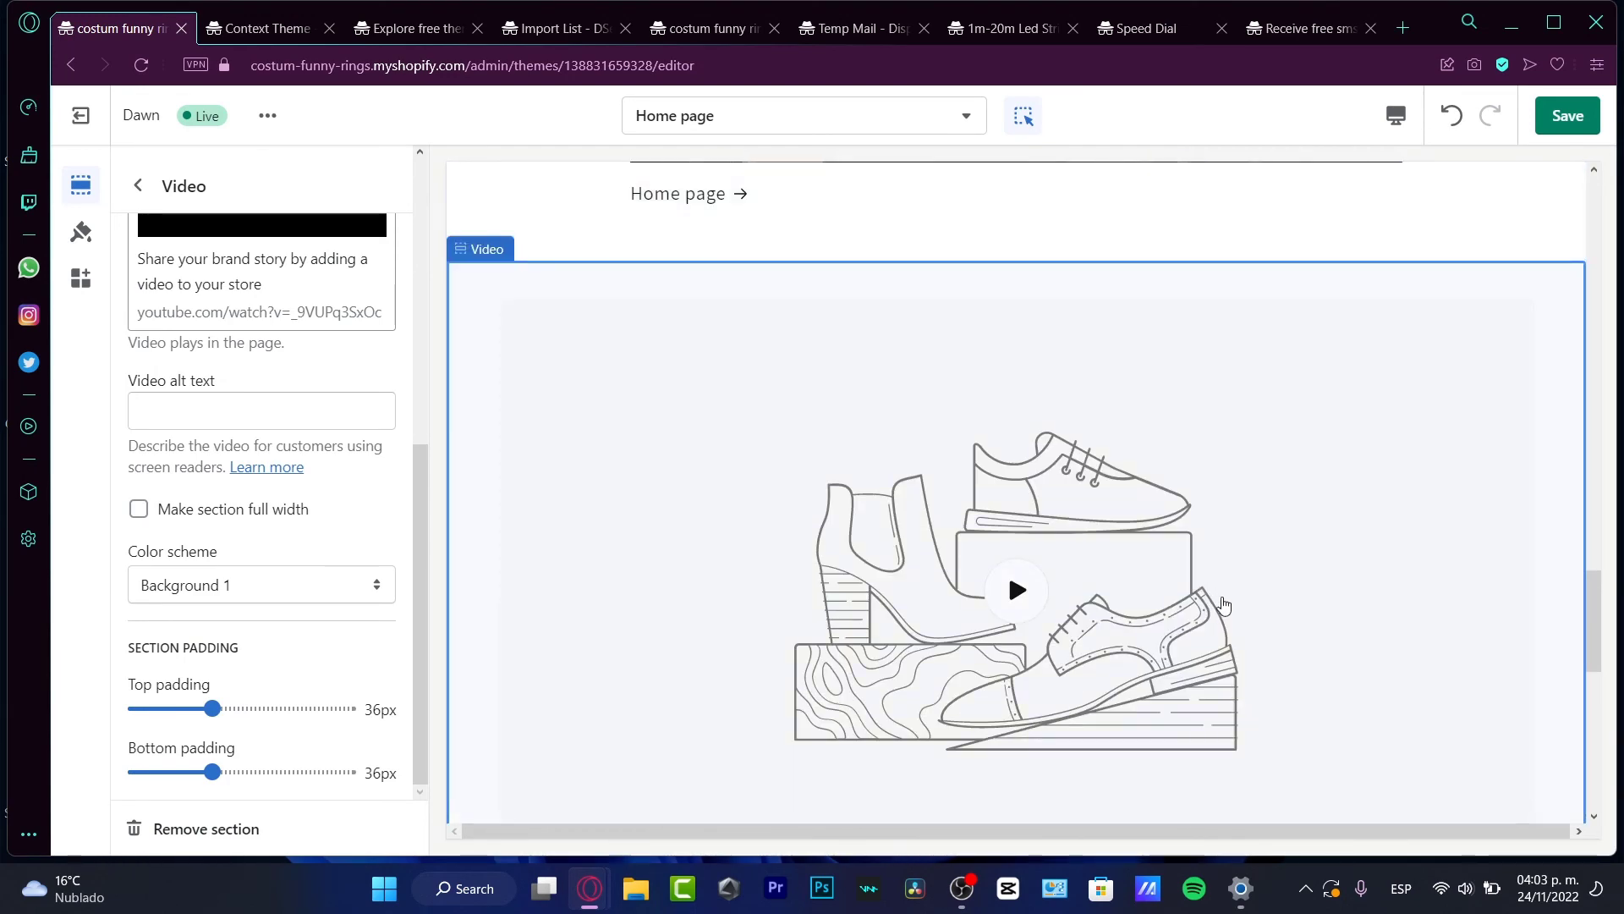
{"action": "scroll", "coordinate": [1135, 559], "scroll_direction": "down", "scroll_amount": 2}
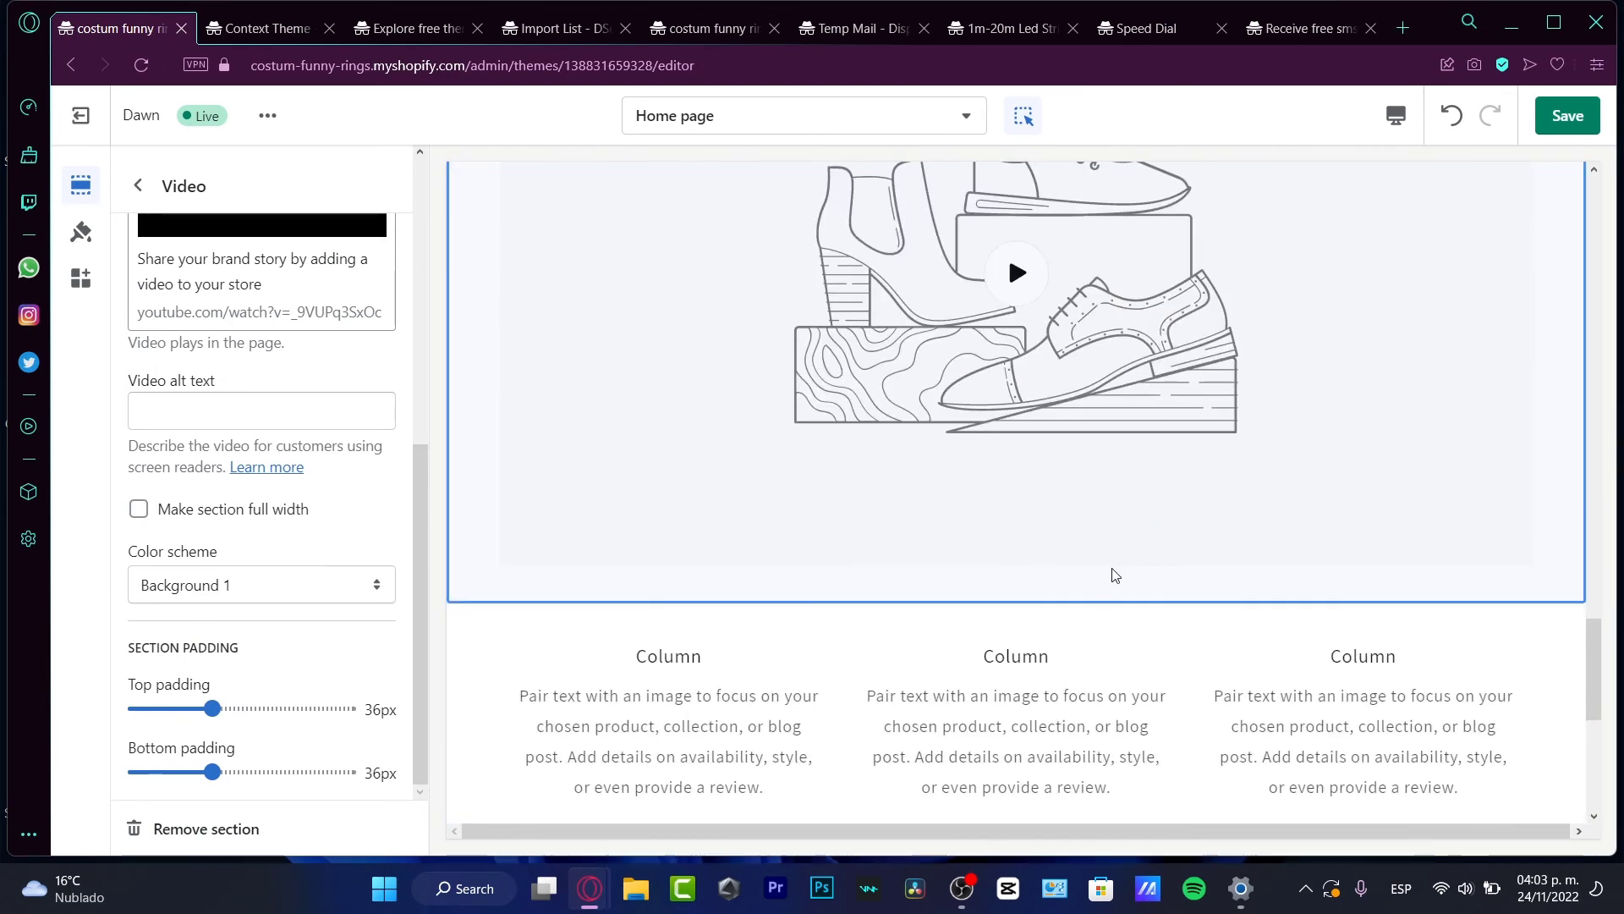
{"action": "scroll", "coordinate": [1113, 574], "scroll_direction": "down", "scroll_amount": 2}
{"action": "scroll", "coordinate": [1152, 558], "scroll_direction": "down", "scroll_amount": 2}
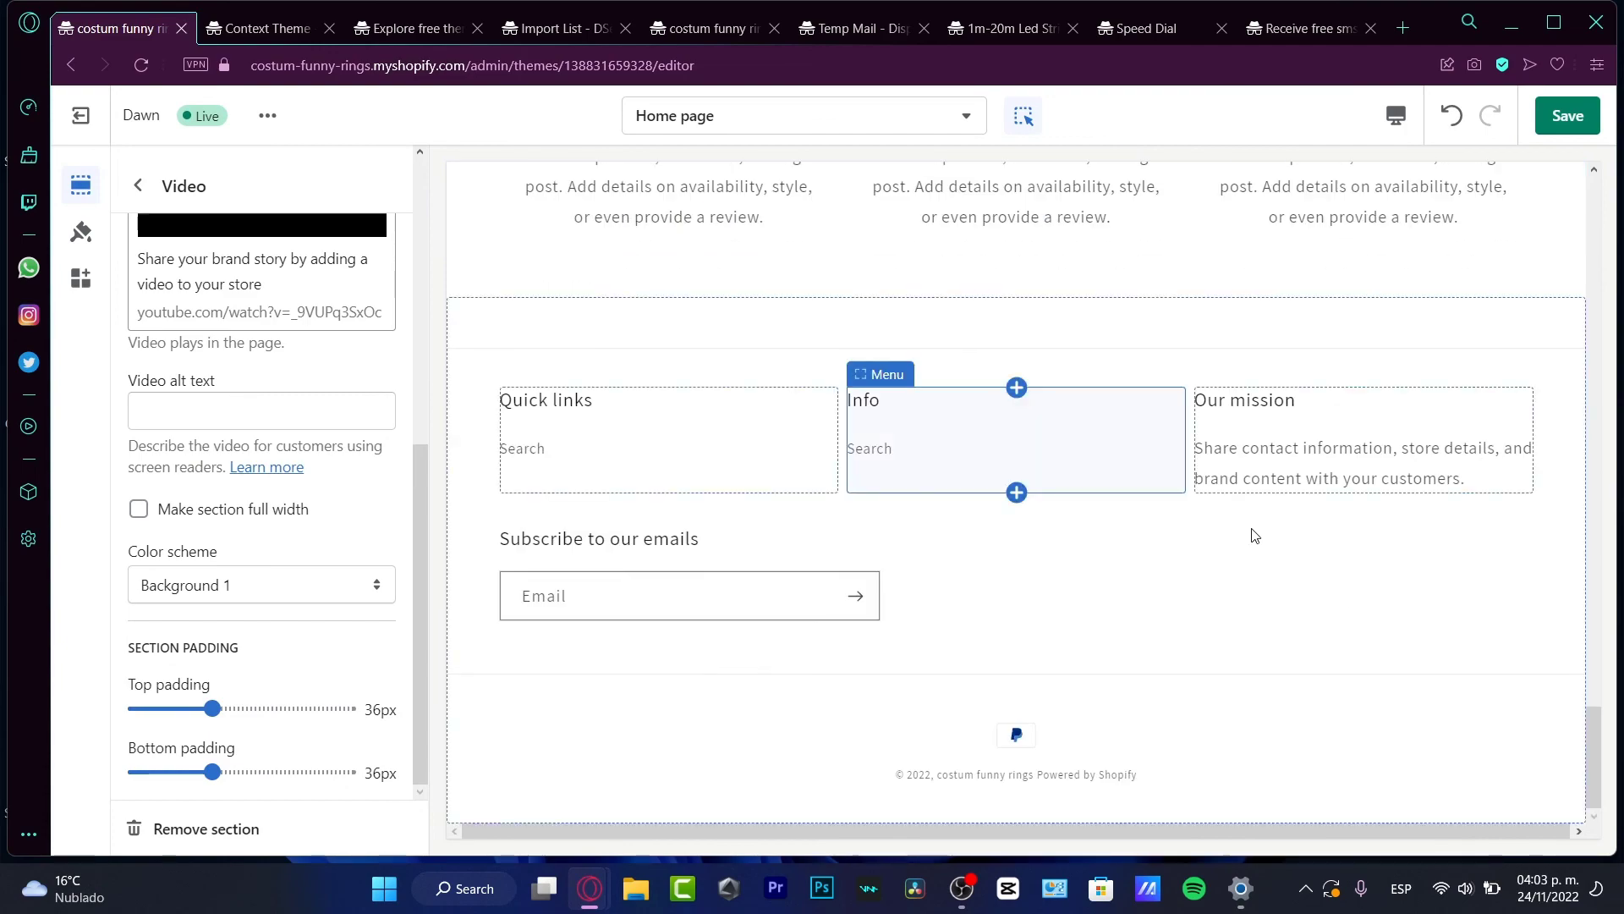
{"action": "scroll", "coordinate": [1269, 559], "scroll_direction": "up", "scroll_amount": 1}
{"action": "scroll", "coordinate": [1307, 623], "scroll_direction": "up", "scroll_amount": 5}
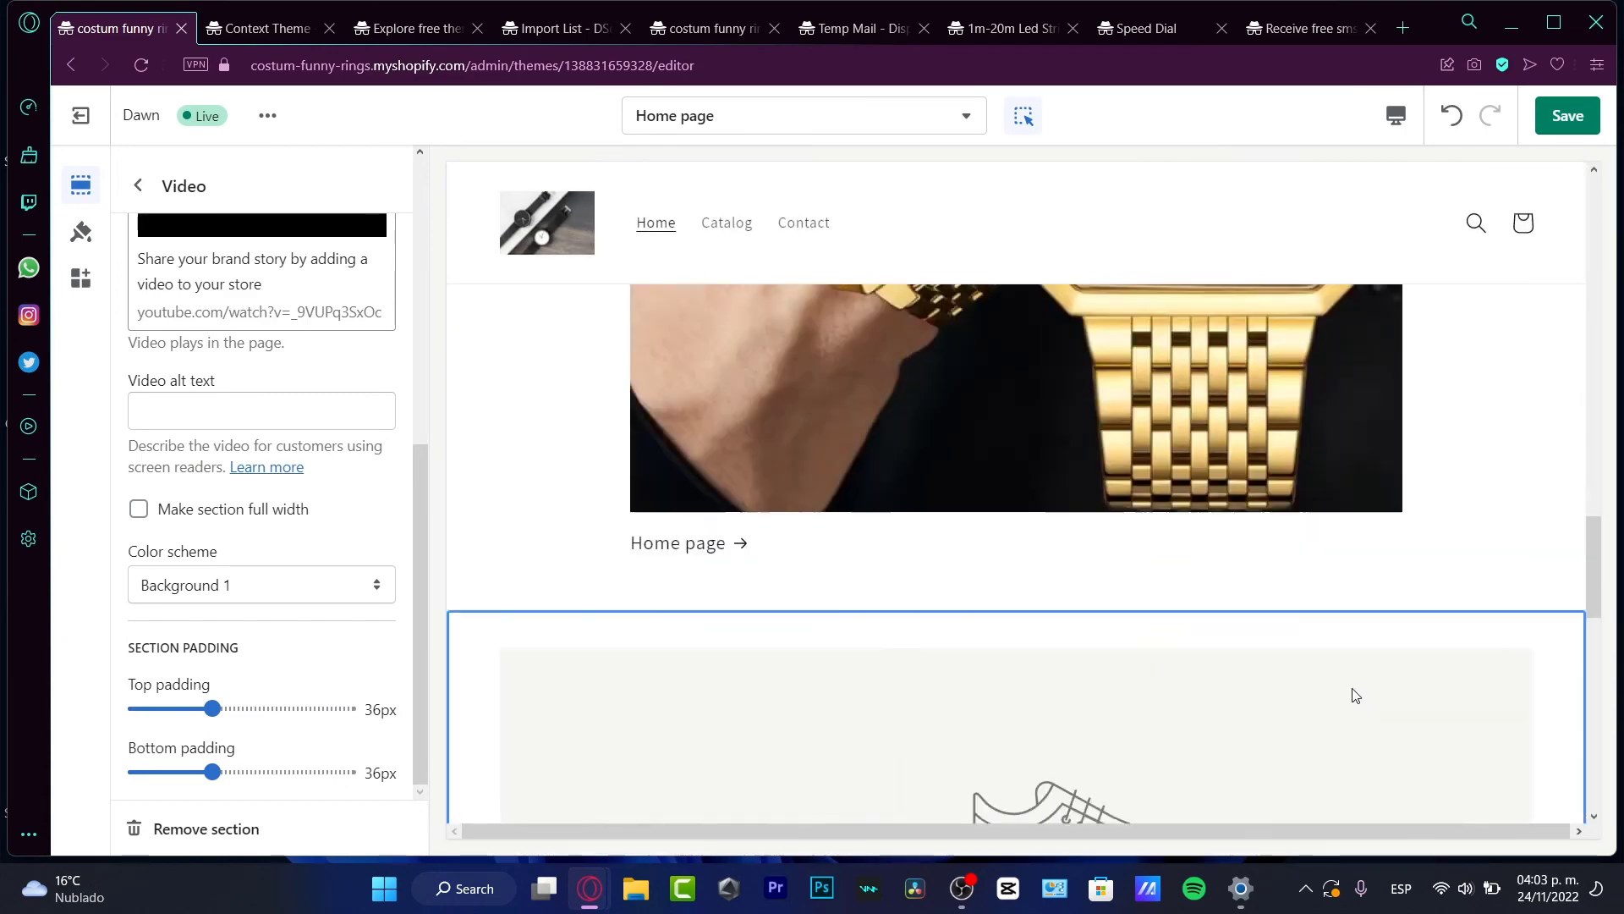
{"action": "scroll", "coordinate": [1351, 687], "scroll_direction": "up", "scroll_amount": 3}
{"action": "scroll", "coordinate": [1351, 688], "scroll_direction": "up", "scroll_amount": 4}
{"action": "scroll", "coordinate": [1351, 687], "scroll_direction": "down", "scroll_amount": 3}
{"action": "scroll", "coordinate": [1352, 689], "scroll_direction": "down", "scroll_amount": 5}
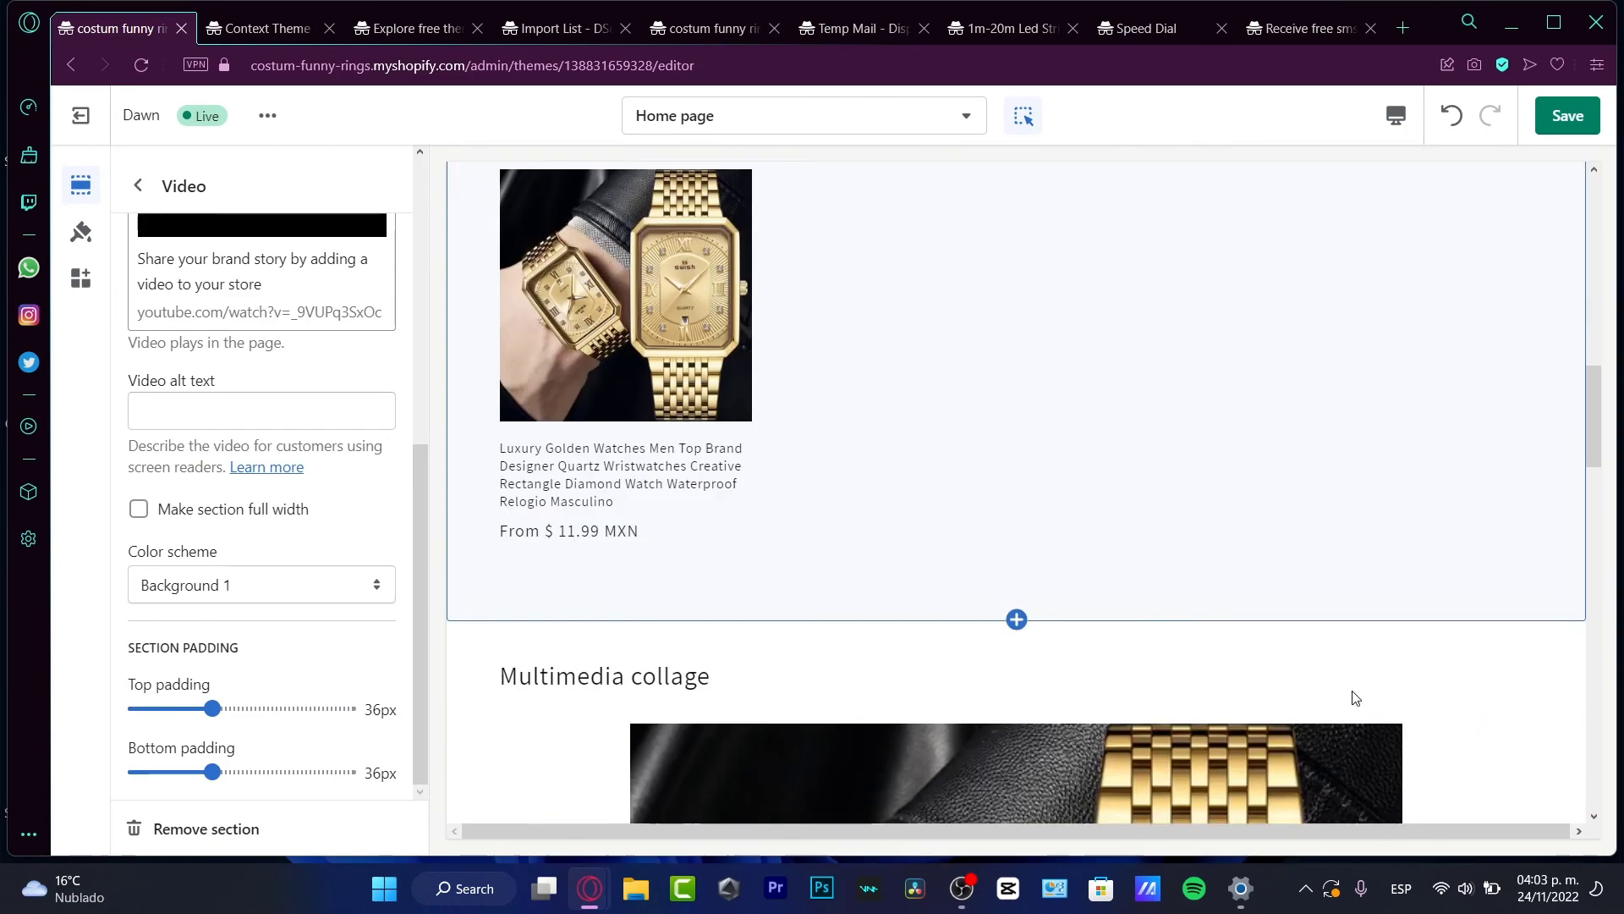
{"action": "scroll", "coordinate": [1354, 691], "scroll_direction": "down", "scroll_amount": 5}
{"action": "scroll", "coordinate": [1354, 692], "scroll_direction": "up", "scroll_amount": 10}
{"action": "scroll", "coordinate": [1354, 695], "scroll_direction": "up", "scroll_amount": 2}
{"action": "scroll", "coordinate": [1239, 565], "scroll_direction": "down", "scroll_amount": 1}
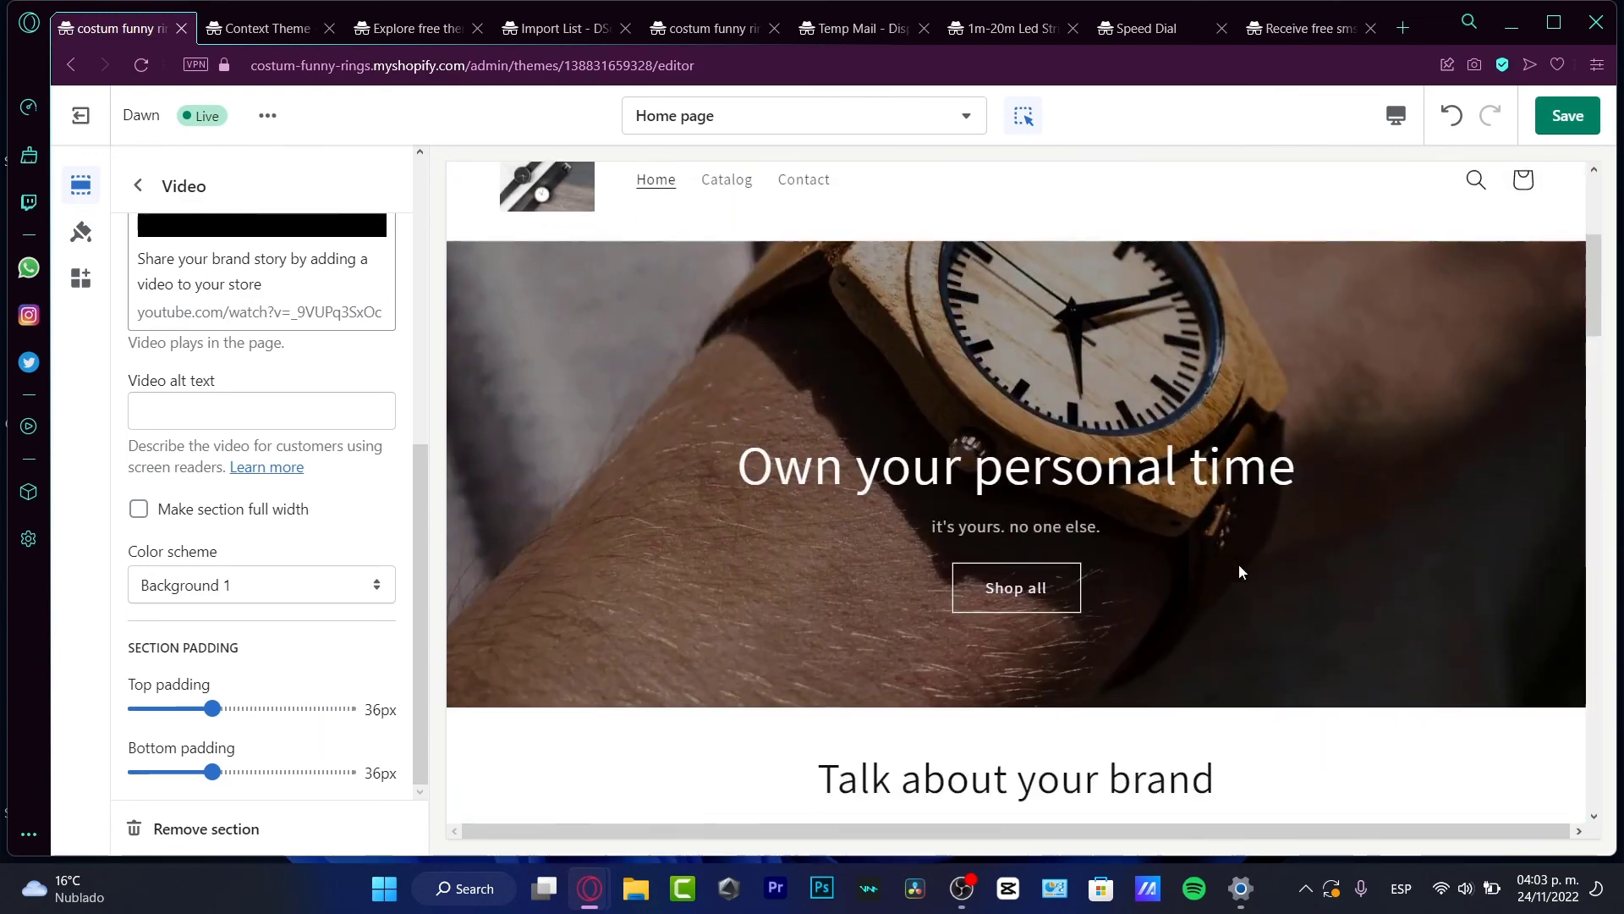
{"action": "scroll", "coordinate": [1239, 565], "scroll_direction": "down", "scroll_amount": 4}
{"action": "scroll", "coordinate": [1238, 564], "scroll_direction": "down", "scroll_amount": 4}
{"action": "scroll", "coordinate": [1239, 567], "scroll_direction": "up", "scroll_amount": 10}
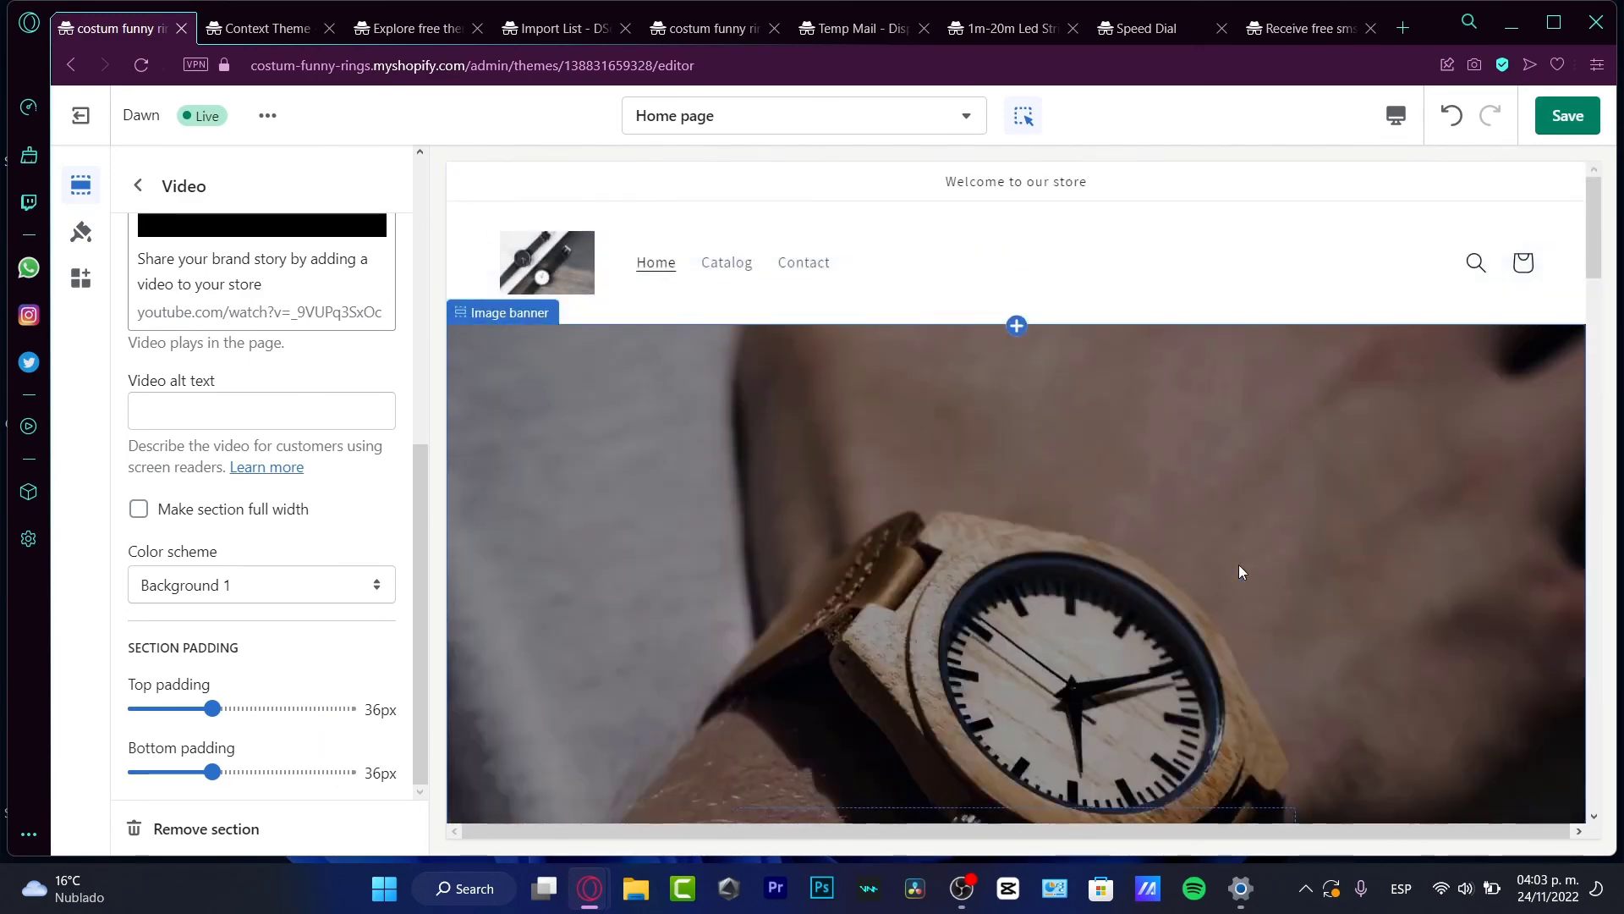
{"action": "scroll", "coordinate": [1239, 566], "scroll_direction": "down", "scroll_amount": 2}
{"action": "scroll", "coordinate": [1238, 566], "scroll_direction": "down", "scroll_amount": 4}
{"action": "scroll", "coordinate": [1240, 573], "scroll_direction": "up", "scroll_amount": 4}
{"action": "scroll", "coordinate": [1240, 572], "scroll_direction": "up", "scroll_amount": 2}
{"action": "scroll", "coordinate": [1240, 574], "scroll_direction": "down", "scroll_amount": 2}
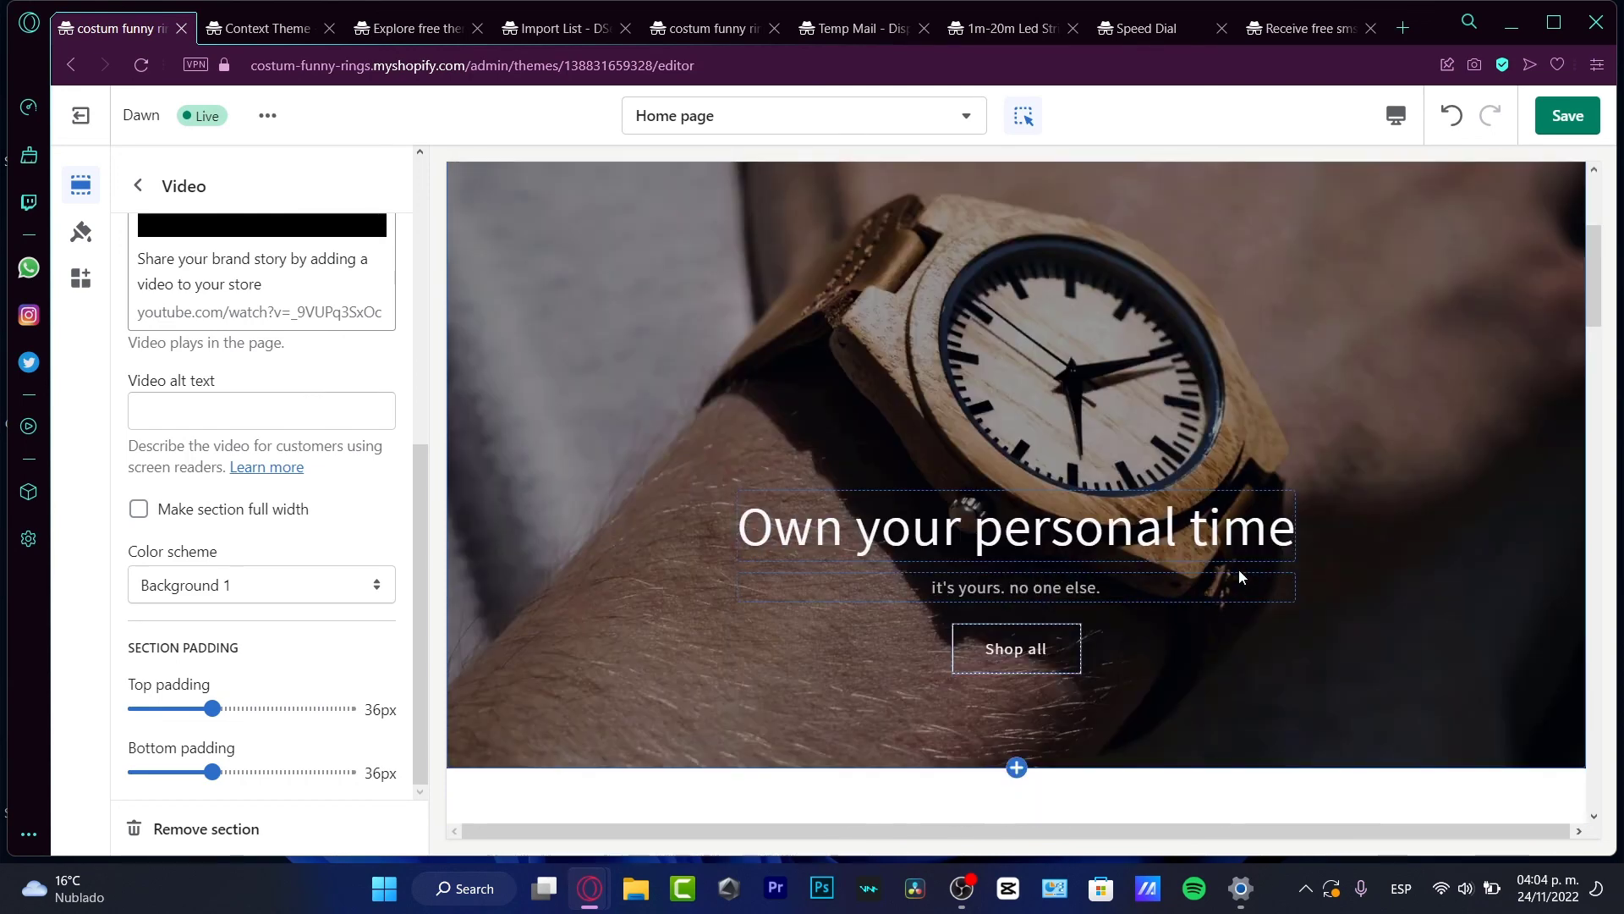